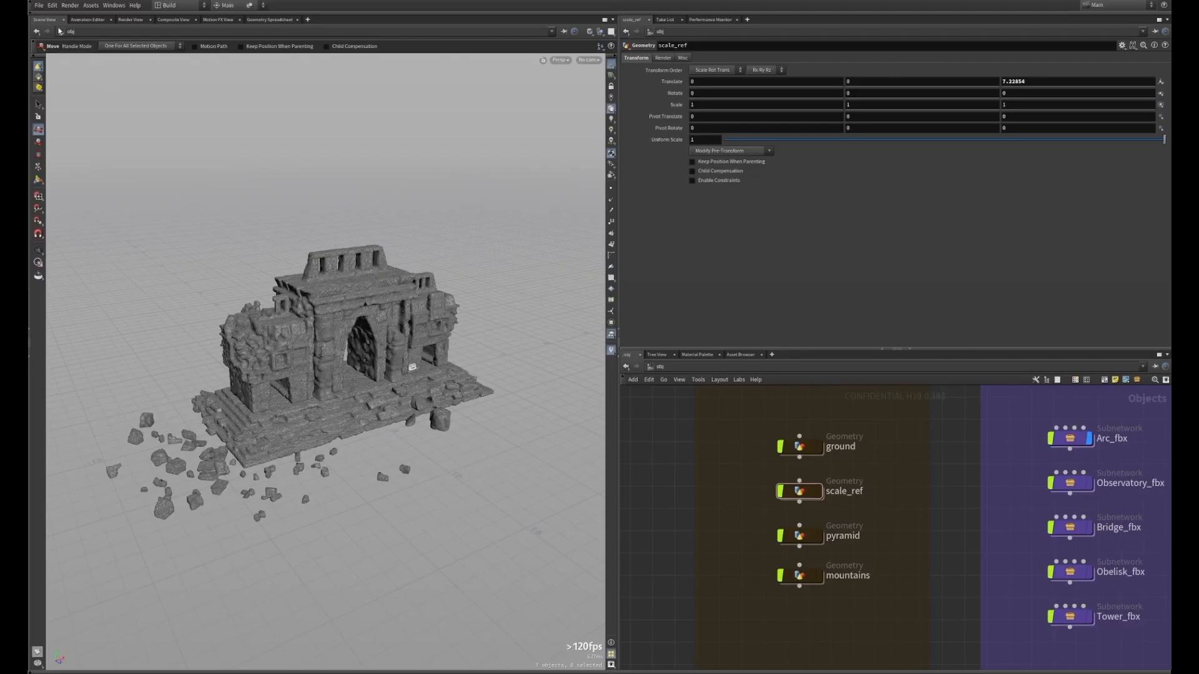
Look over the Filmbox FBX import options and close them without importing anything.
{"action": "left_click", "coordinate": [40, 5]}
{"action": "mouse_move", "coordinate": [87, 160]}
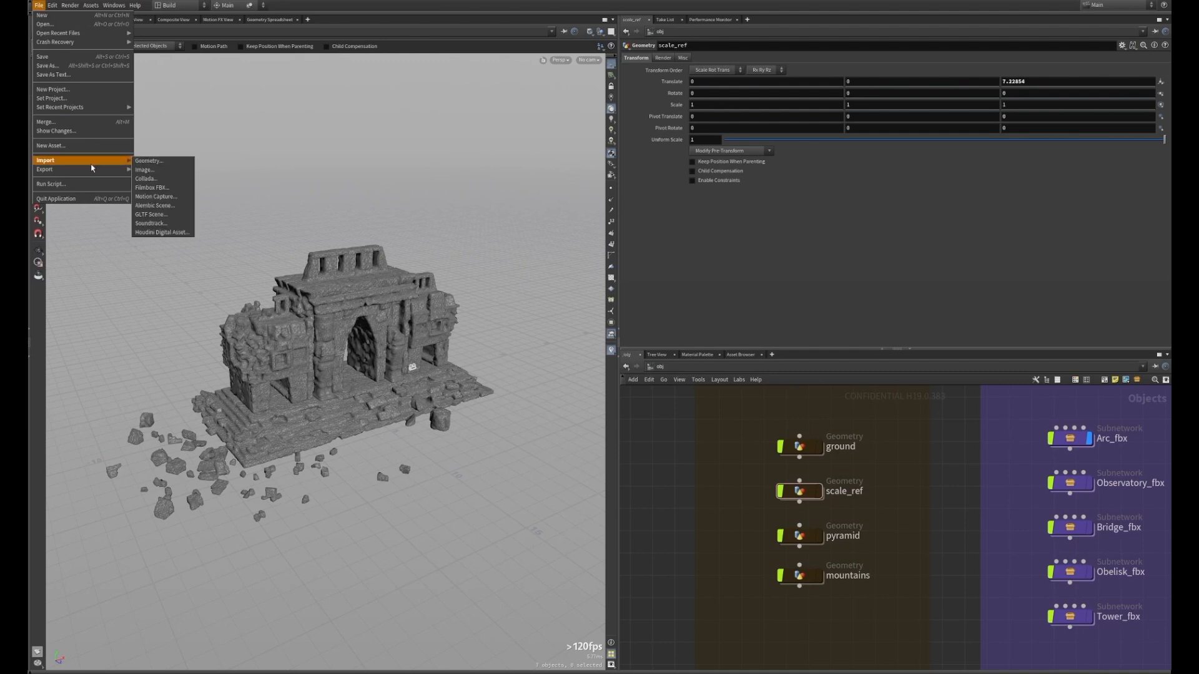
{"action": "left_click", "coordinate": [153, 188]}
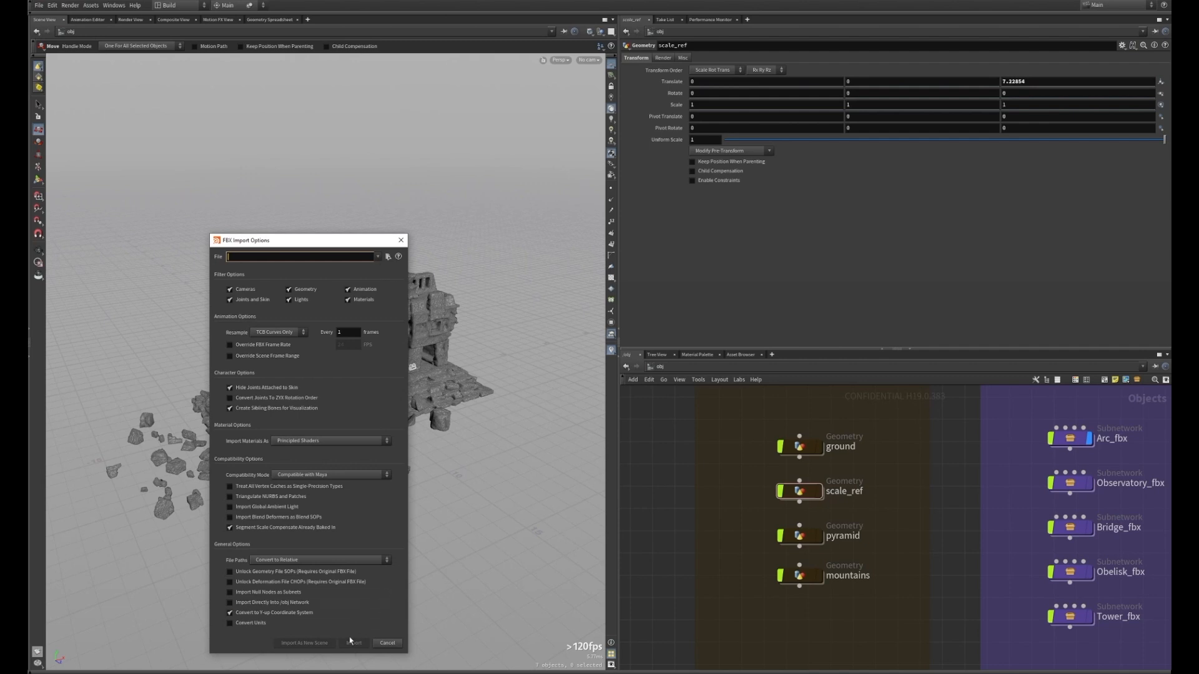
{"action": "left_click", "coordinate": [387, 642]}
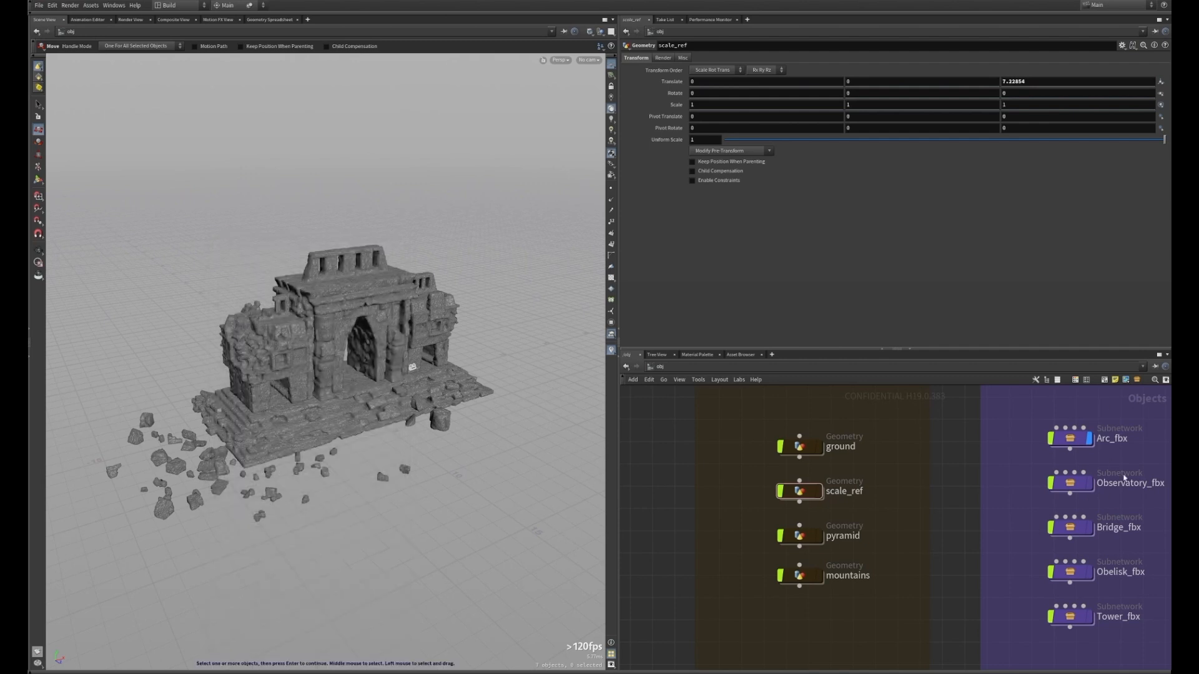
Open the materials network inside the Arc_fbx subnetwork and inspect the texture settings of its principled shaders.
{"action": "left_click", "coordinate": [1089, 443]}
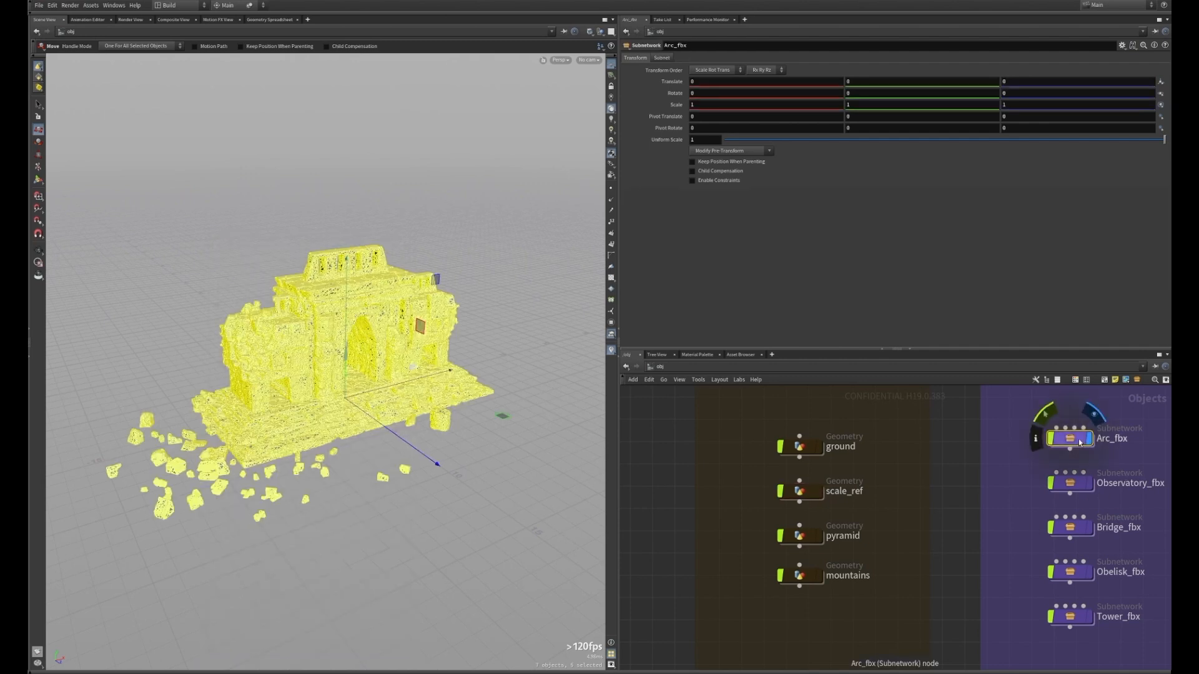
{"action": "double_click", "coordinate": [1093, 445]}
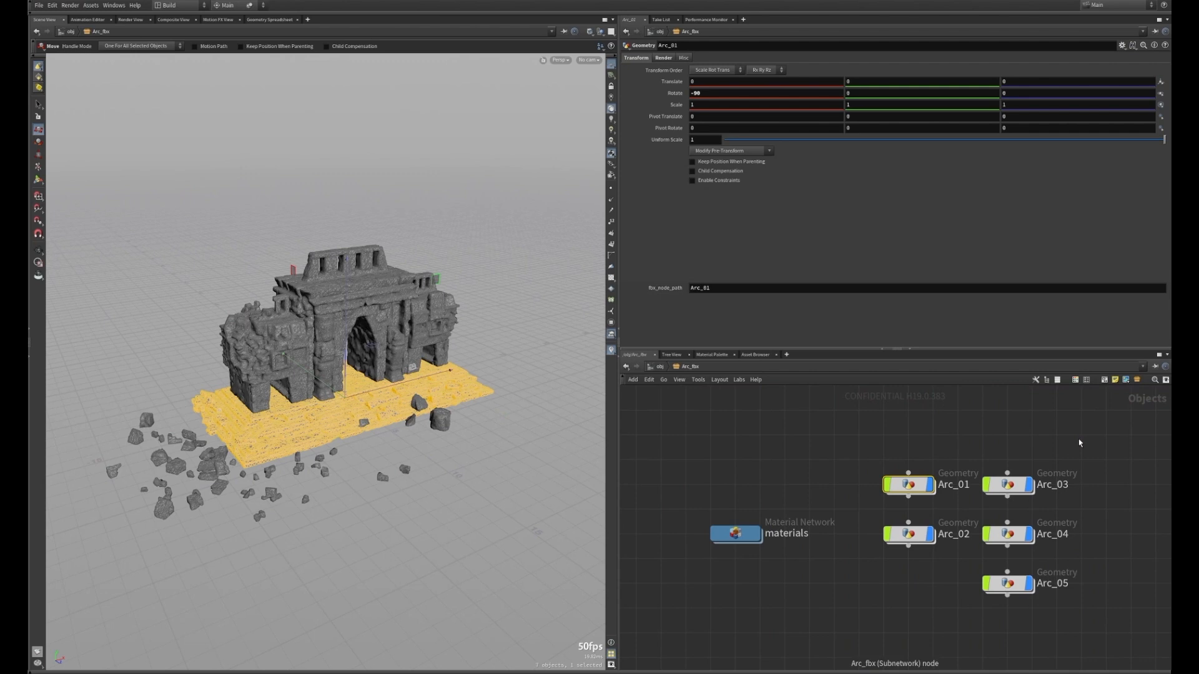
{"action": "left_click", "coordinate": [759, 563]}
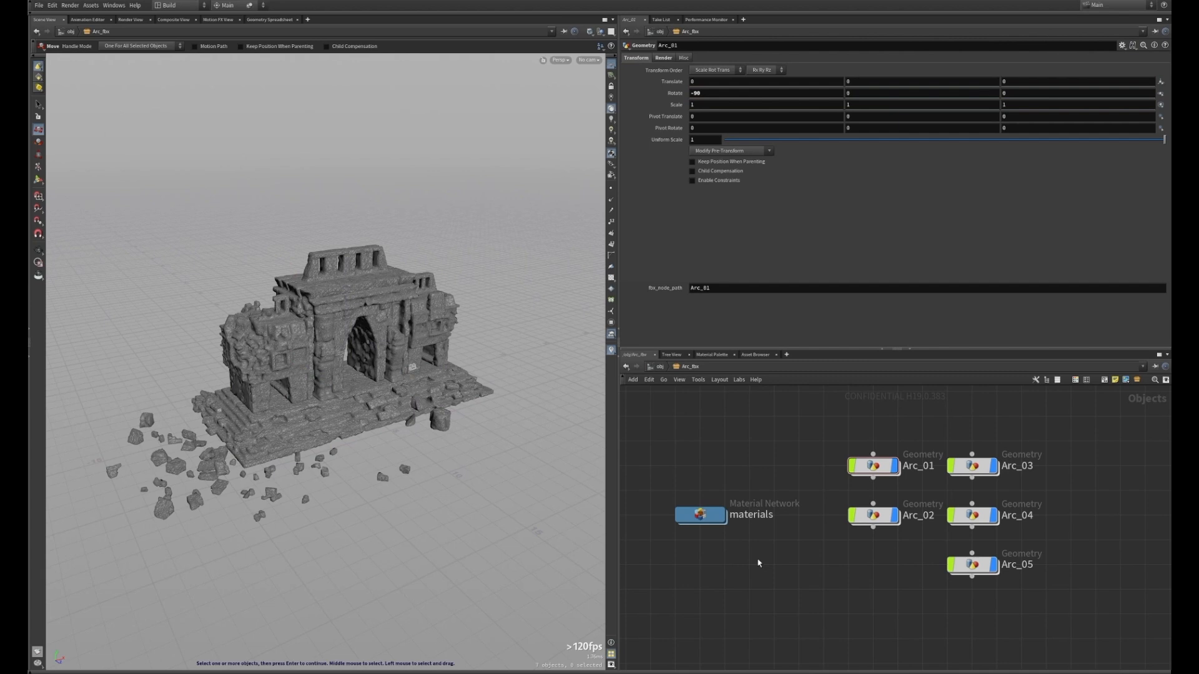
{"action": "double_click", "coordinate": [700, 514]}
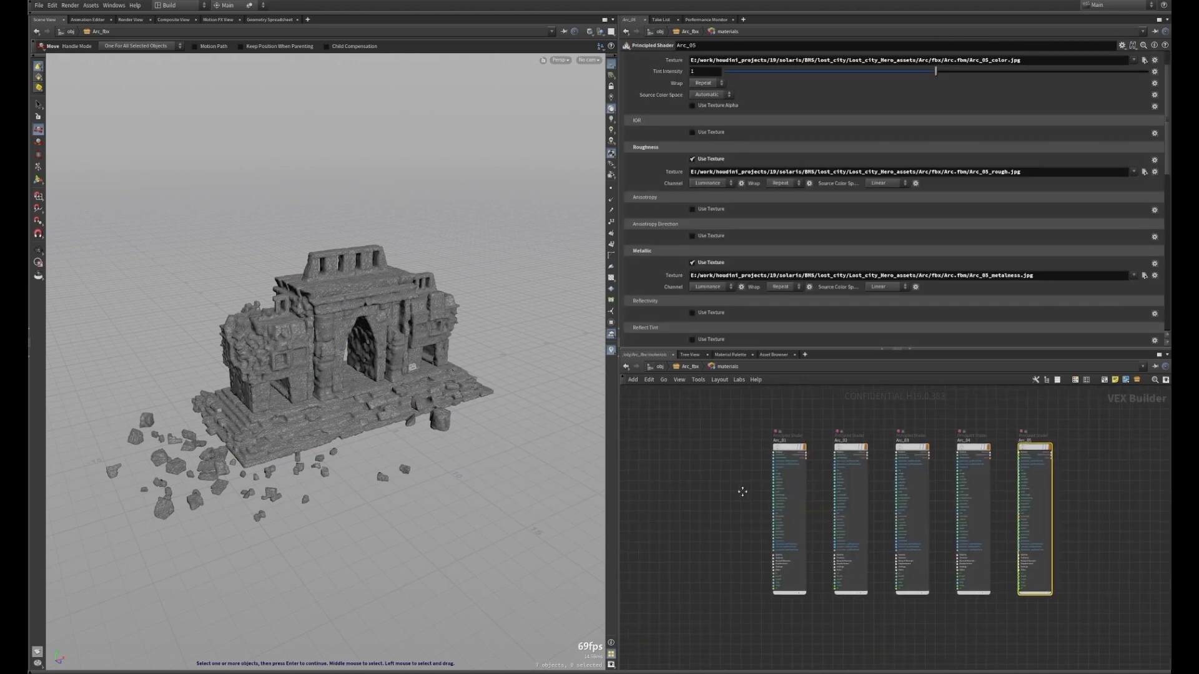
{"action": "left_click_drag", "start_coordinate": [687, 426], "coordinate": [1150, 598]}
{"action": "left_click", "coordinate": [1076, 532]}
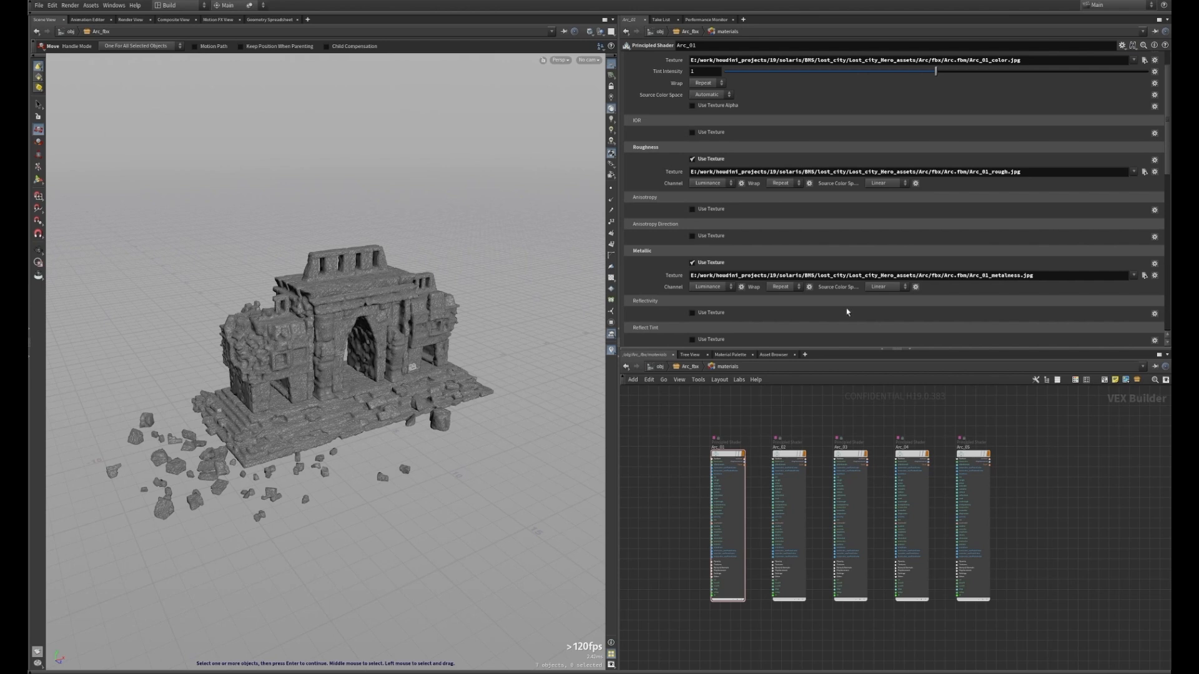
Enable the reflectivity texture on the Arc_01 shader and turn it off again.
{"action": "left_click", "coordinate": [713, 313]}
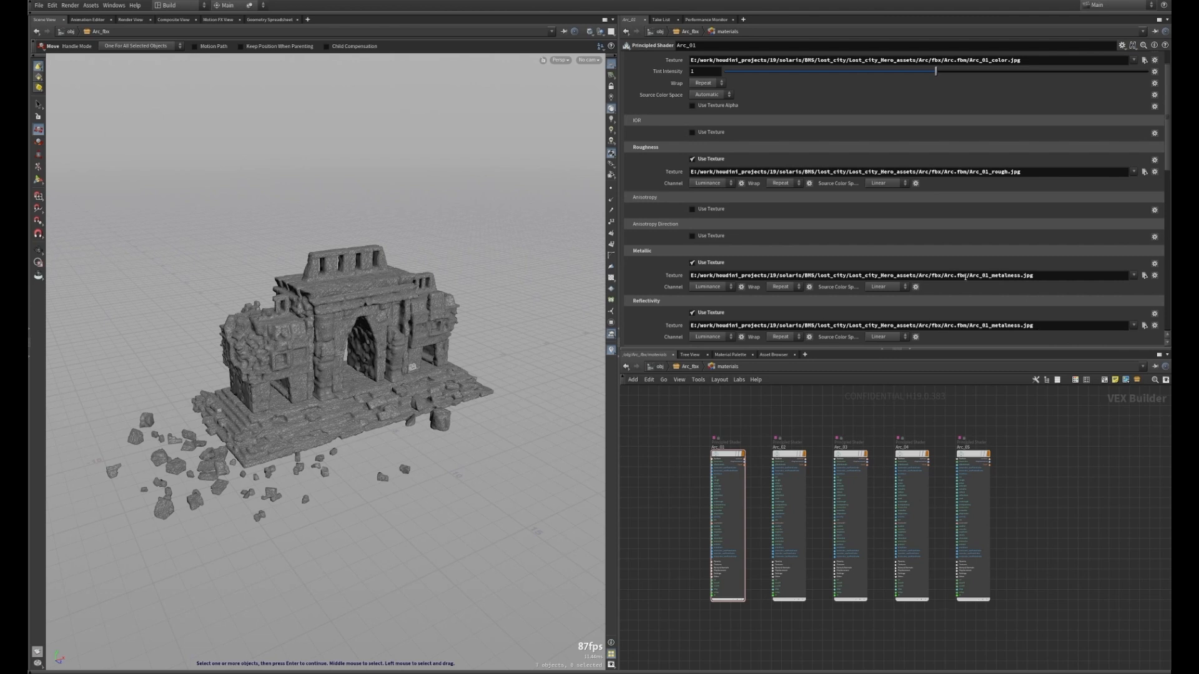
{"action": "left_click", "coordinate": [710, 313]}
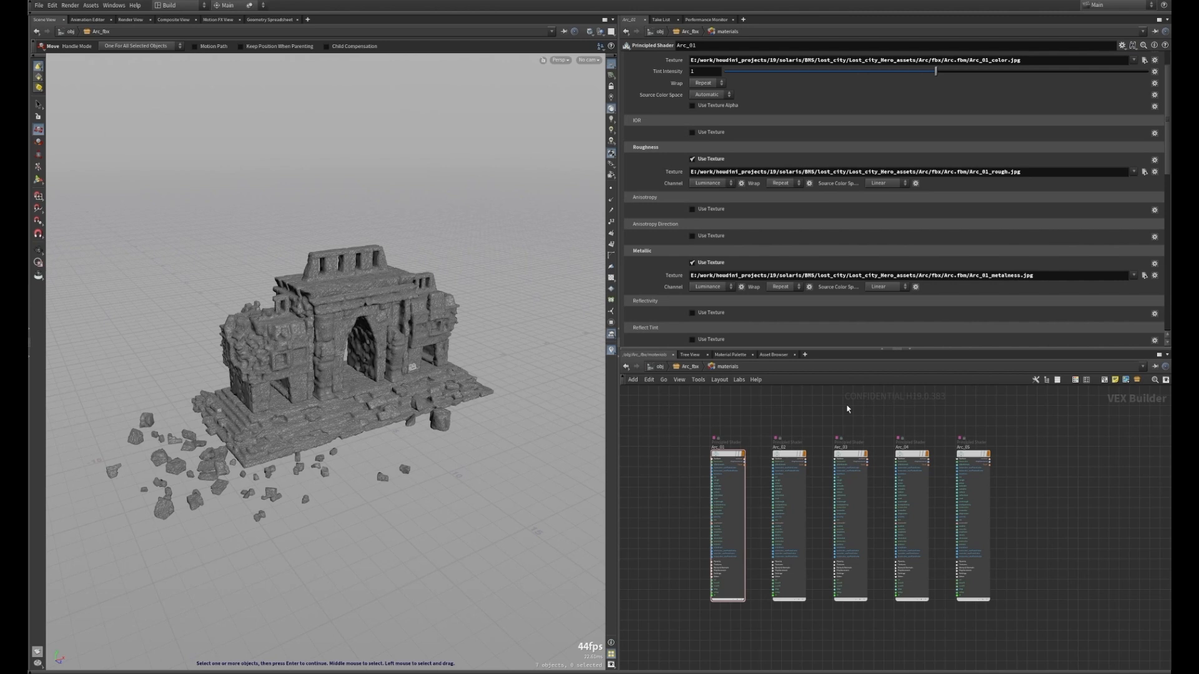
Inspect the file node inside the Arc_01 geometry and return to the object level.
{"action": "key", "text": "u"}
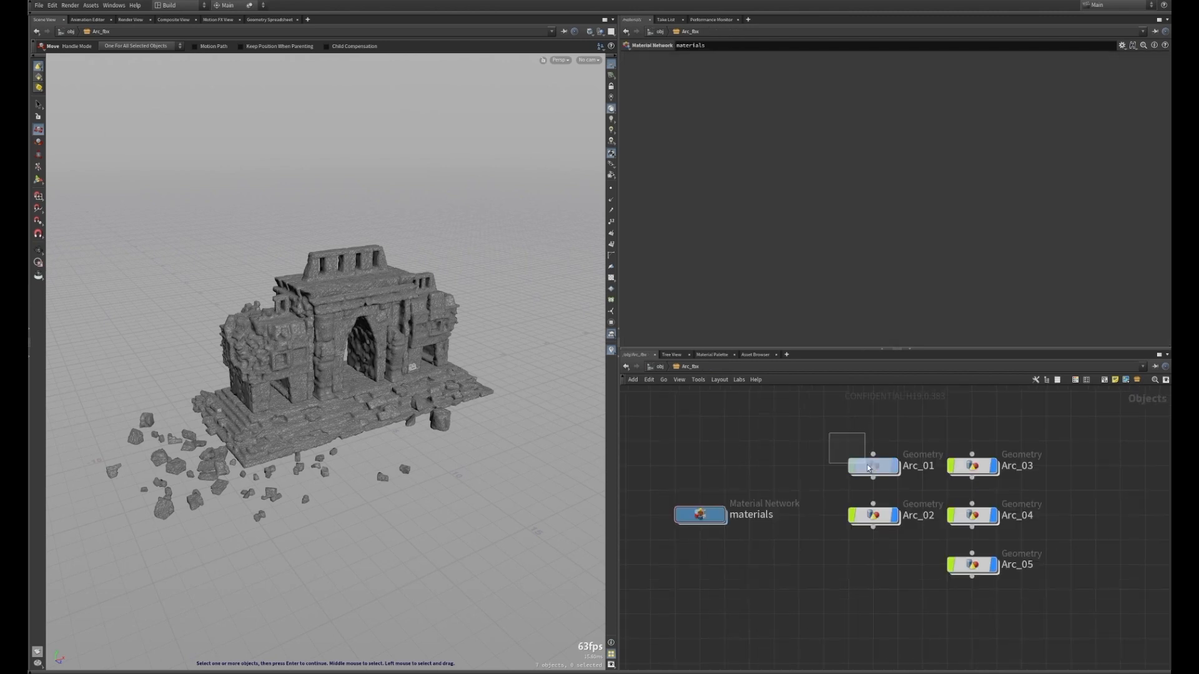
{"action": "left_click", "coordinate": [874, 465]}
{"action": "double_click", "coordinate": [883, 469]}
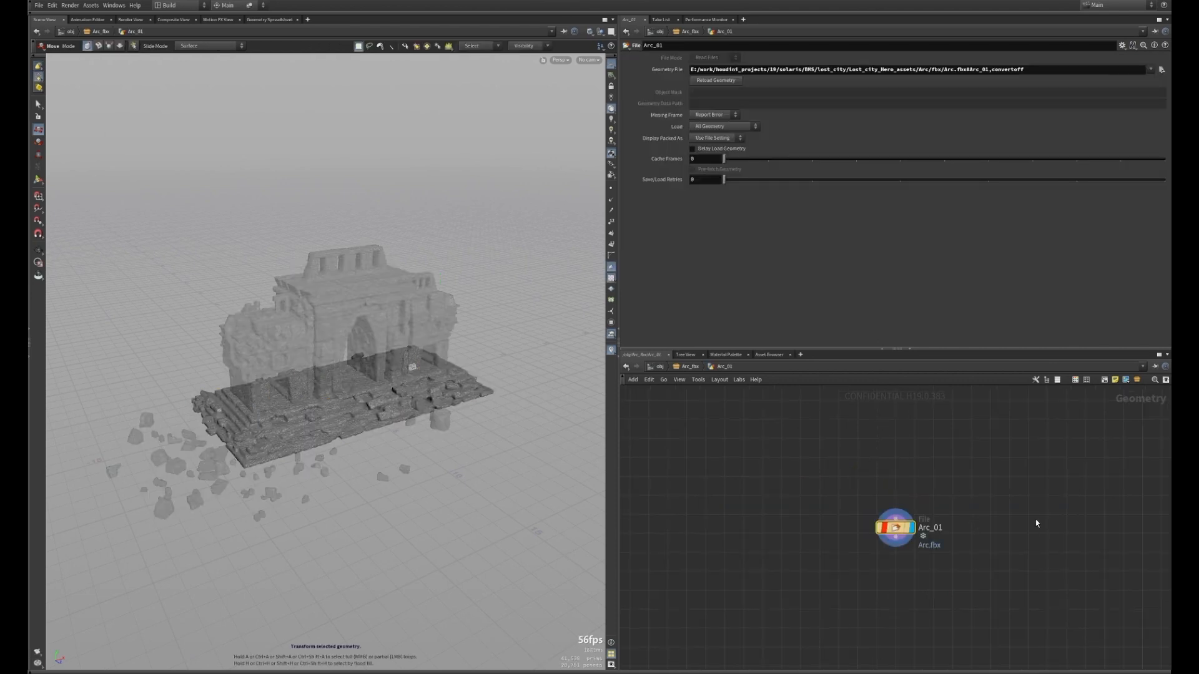
{"action": "key", "text": "u"}
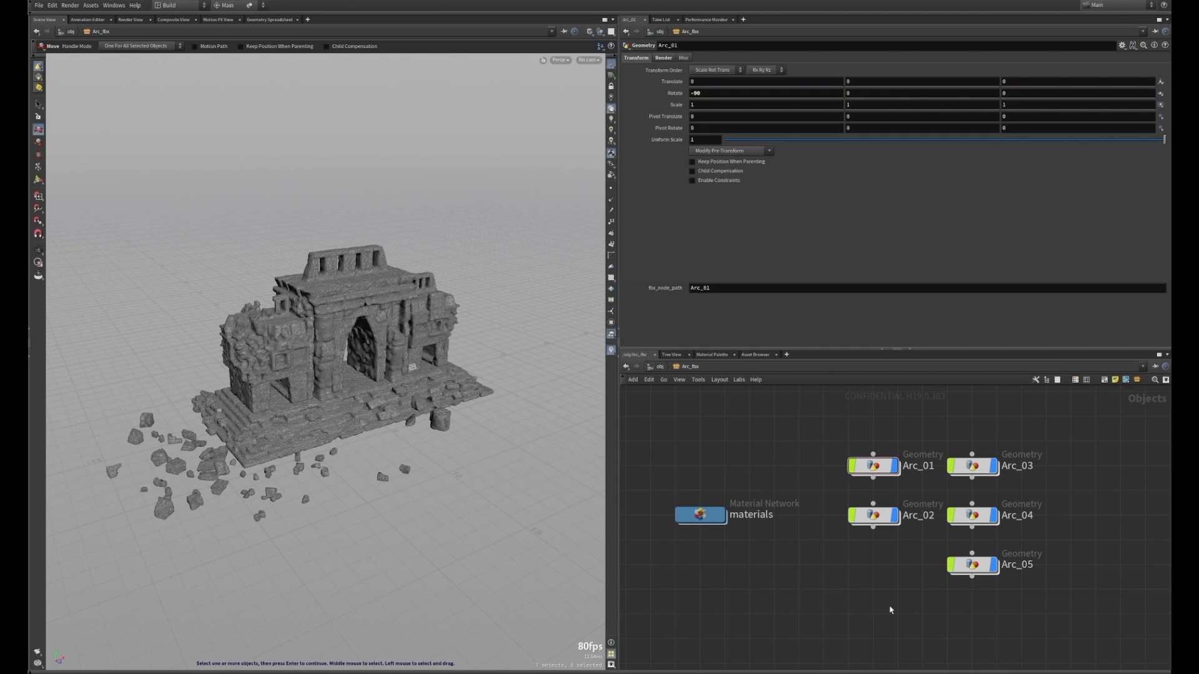
{"action": "key", "text": "u"}
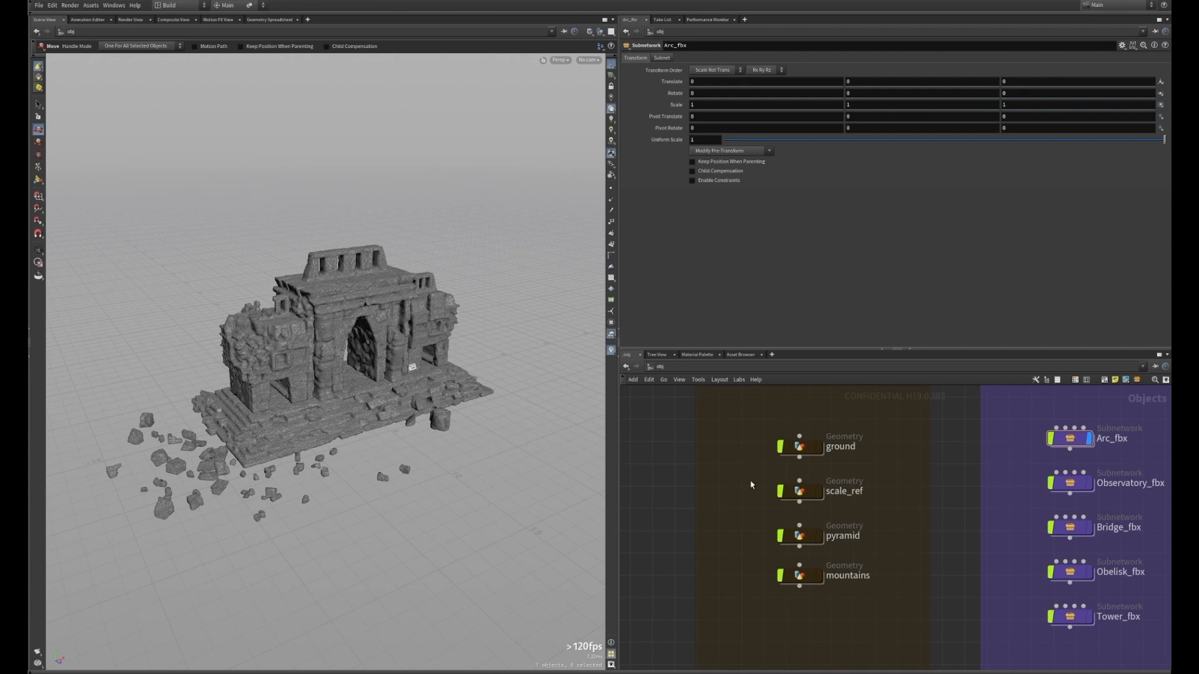
Turn on the display of the scale_ref object and clear the selection.
{"action": "left_click_drag", "start_coordinate": [751, 484], "coordinate": [824, 507]}
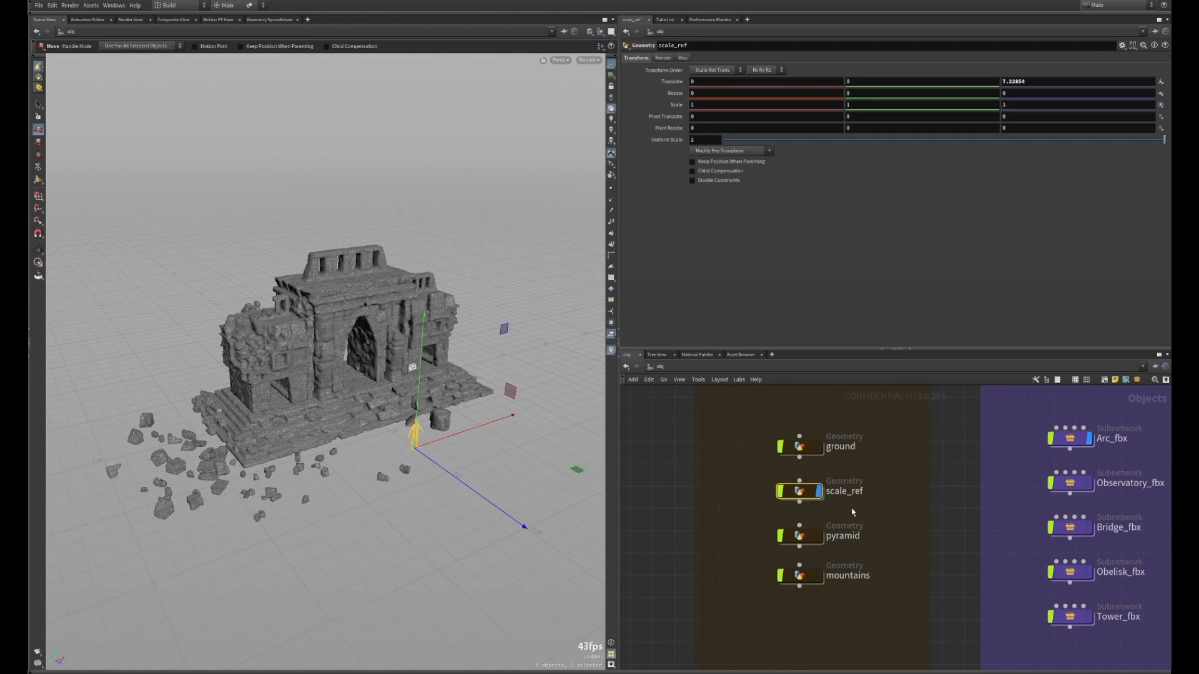
{"action": "left_click", "coordinate": [466, 452]}
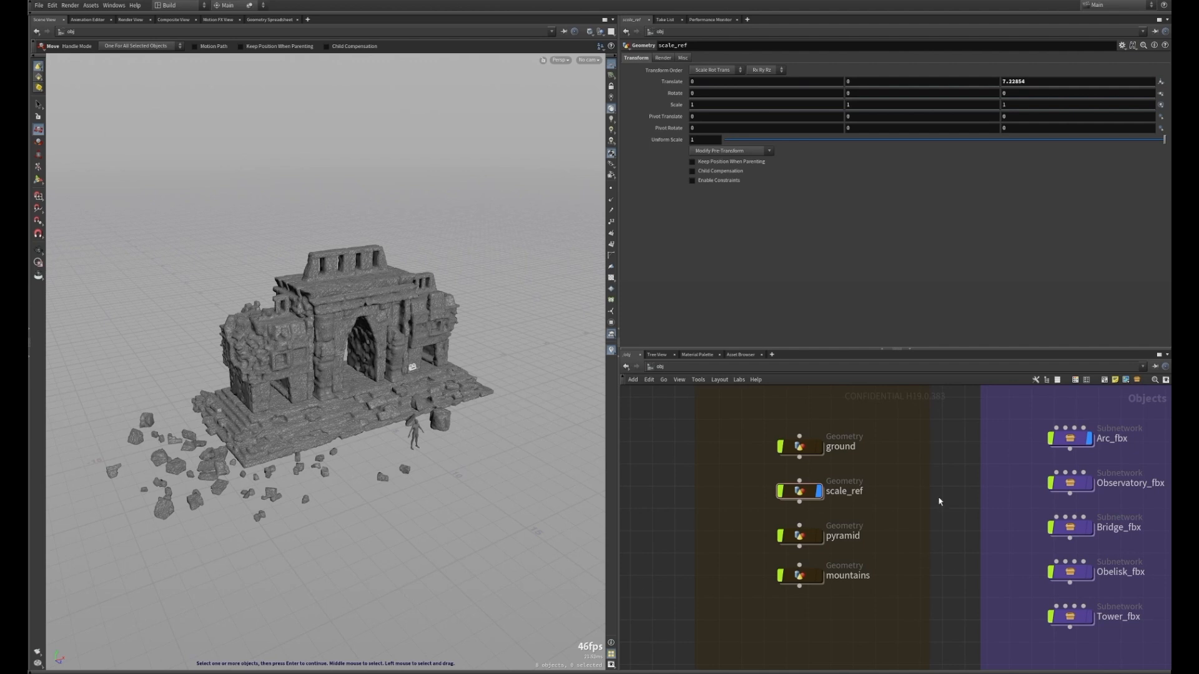
Go to the LOPs stage network in the Solaris desktop and enlarge the scene graph tree area.
{"action": "key", "text": "n"}
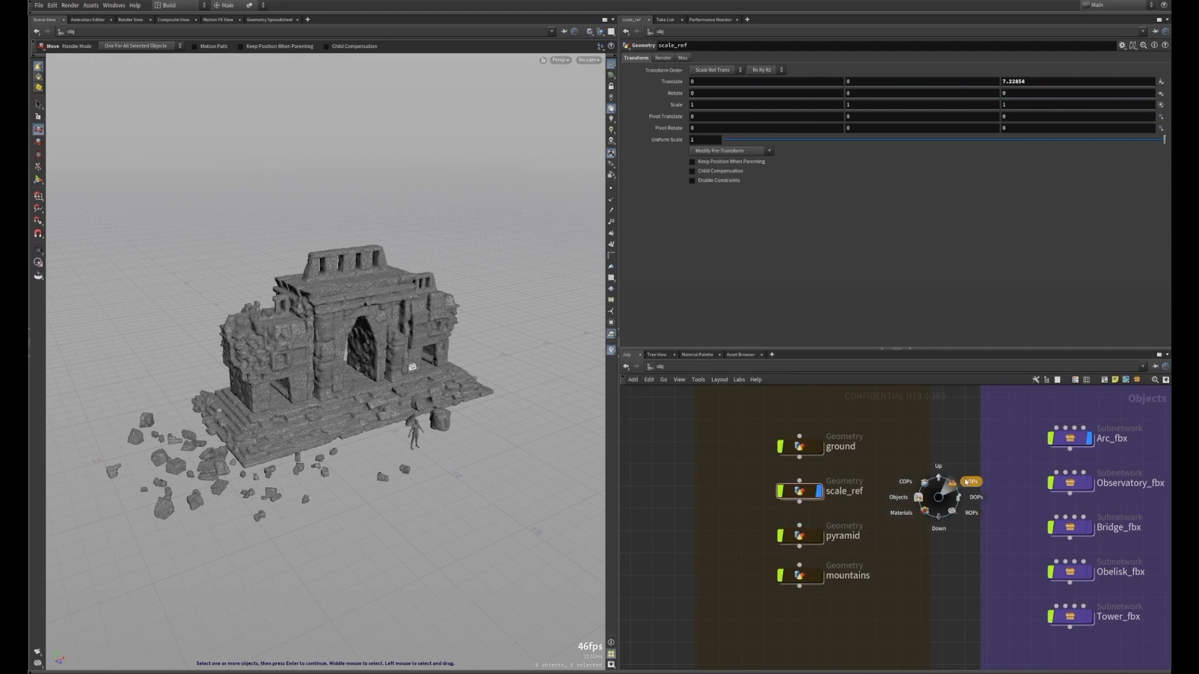
{"action": "left_click", "coordinate": [964, 482]}
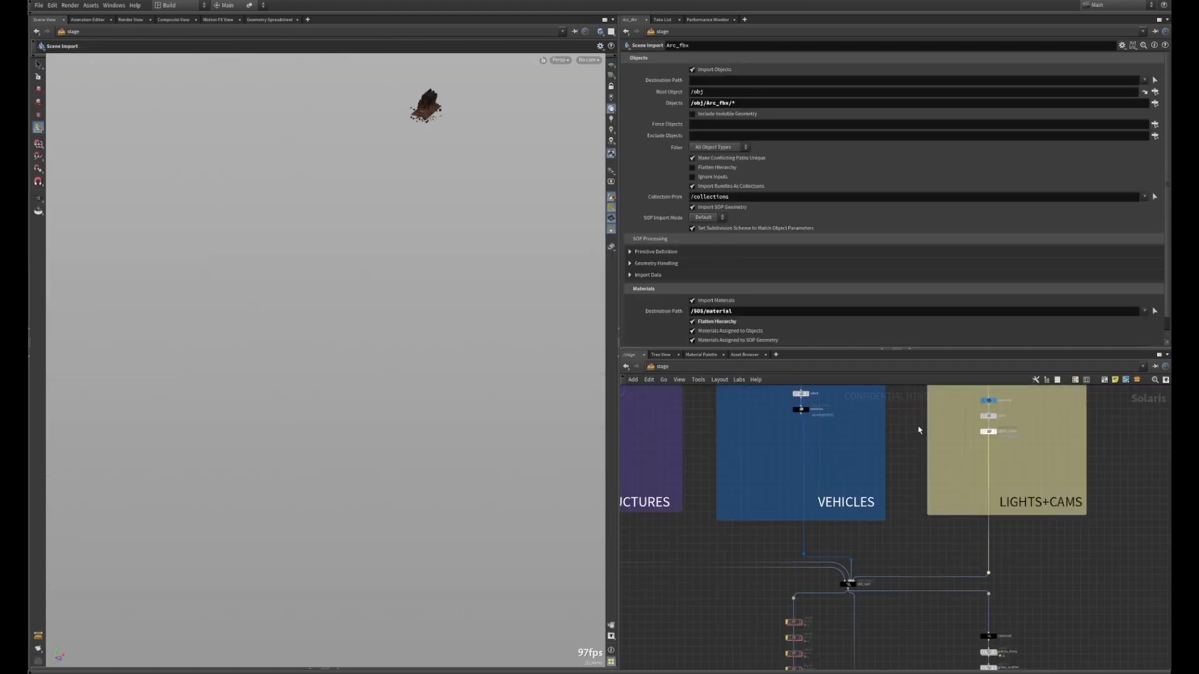
{"action": "left_click", "coordinate": [172, 5]}
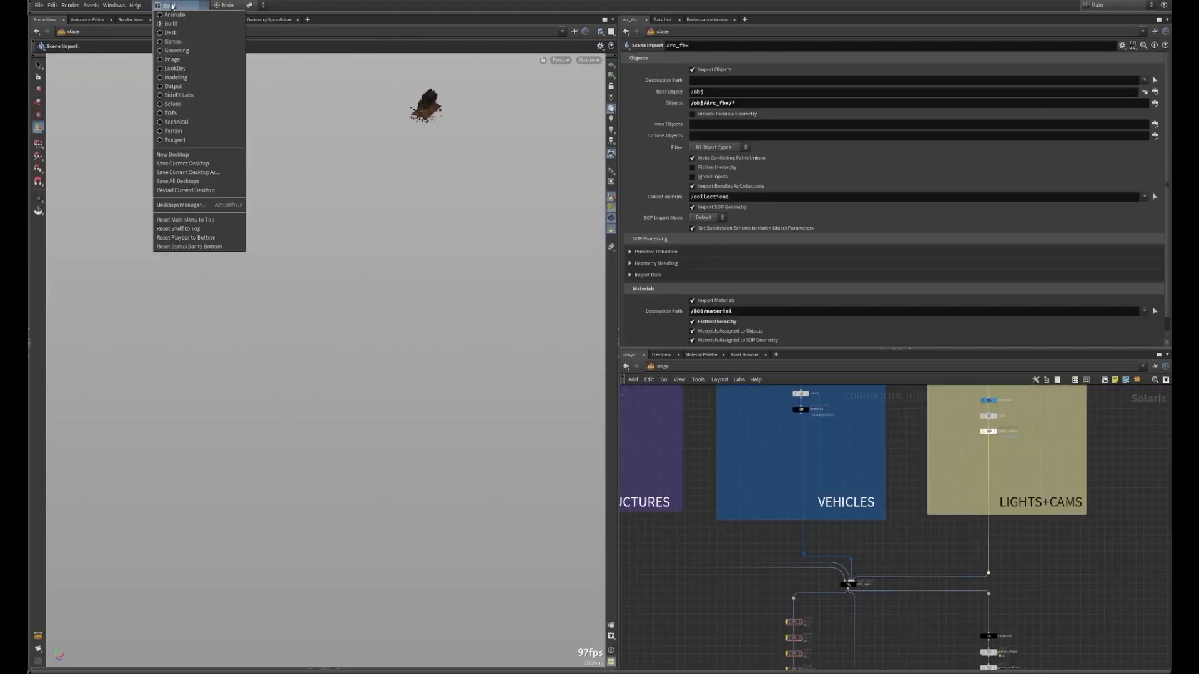
{"action": "left_click", "coordinate": [207, 109]}
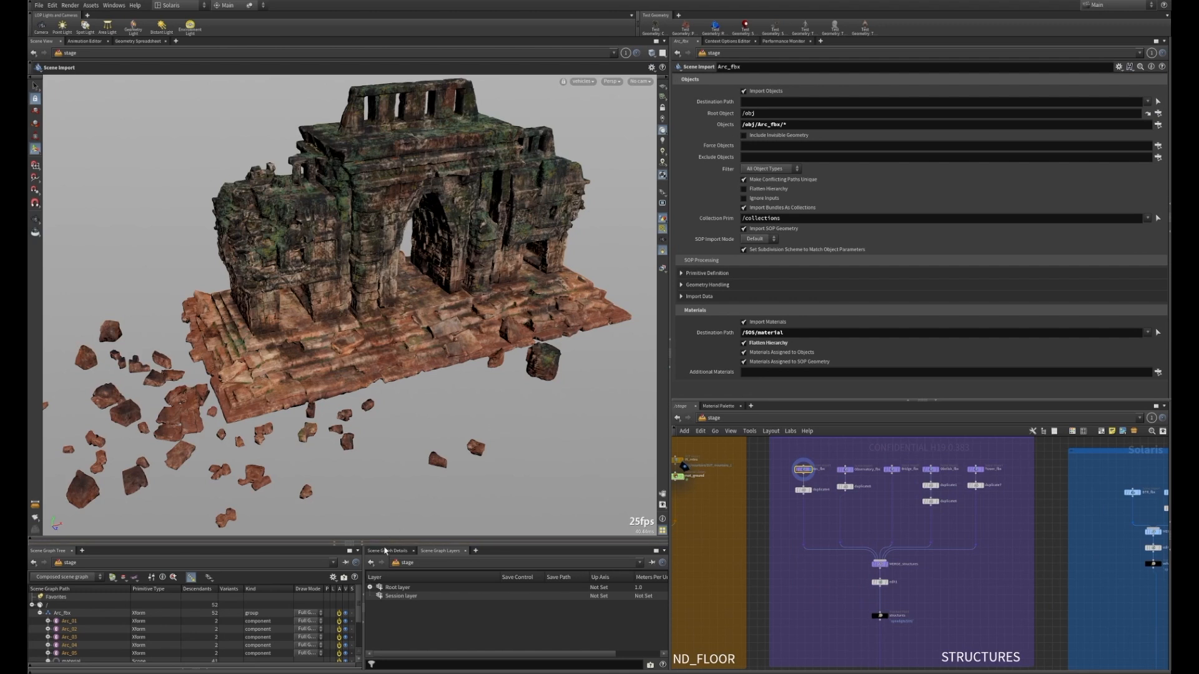
{"action": "left_click_drag", "start_coordinate": [384, 545], "coordinate": [384, 491]}
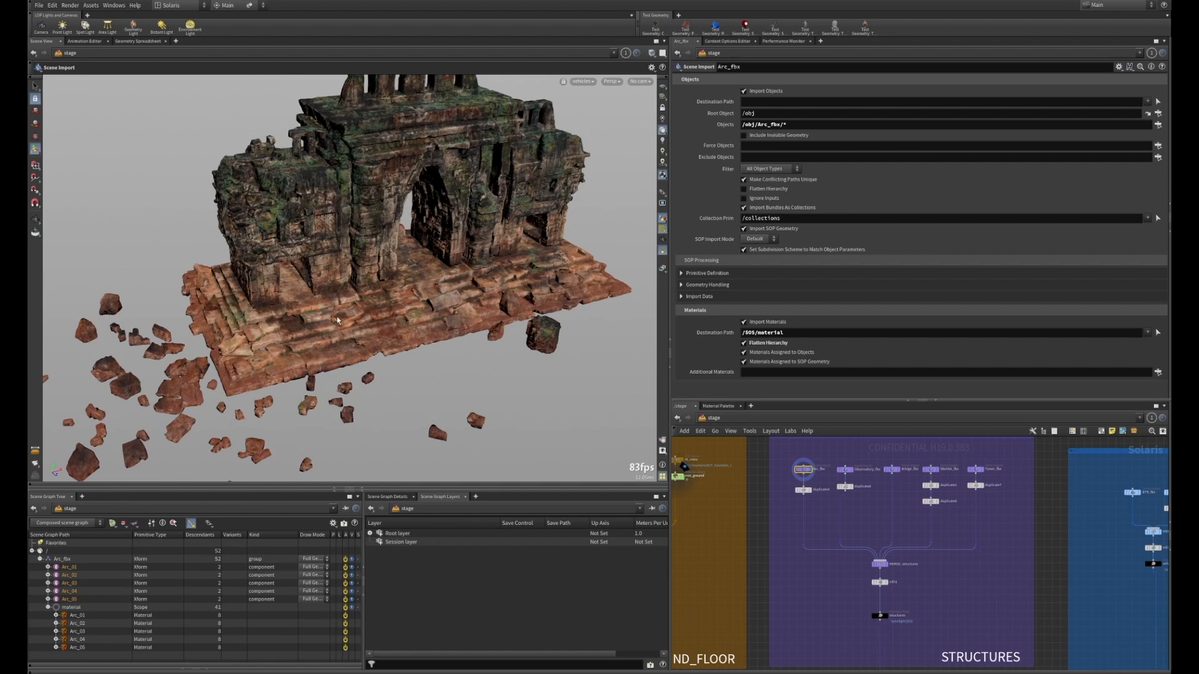
Select the sceneimport1 node above the structures group to view its parameters.
{"action": "scroll", "coordinate": [754, 494], "scroll_direction": "up", "scroll_amount": 5}
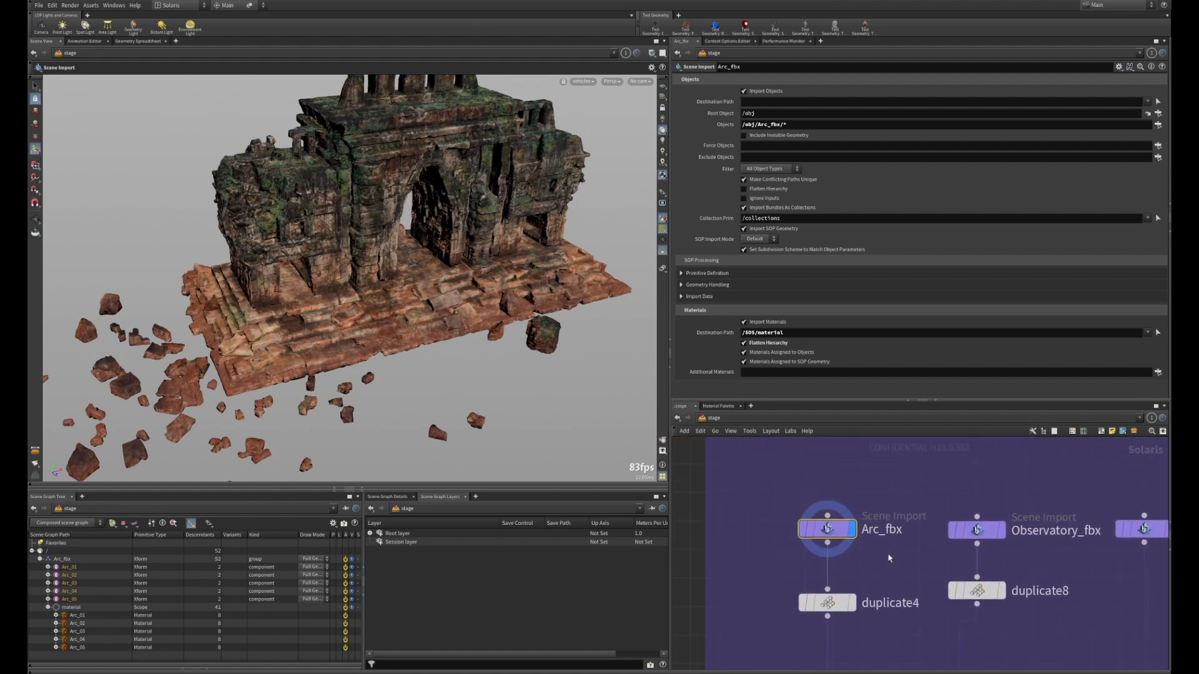
{"action": "middle_click_drag", "start_coordinate": [790, 481], "coordinate": [784, 567]}
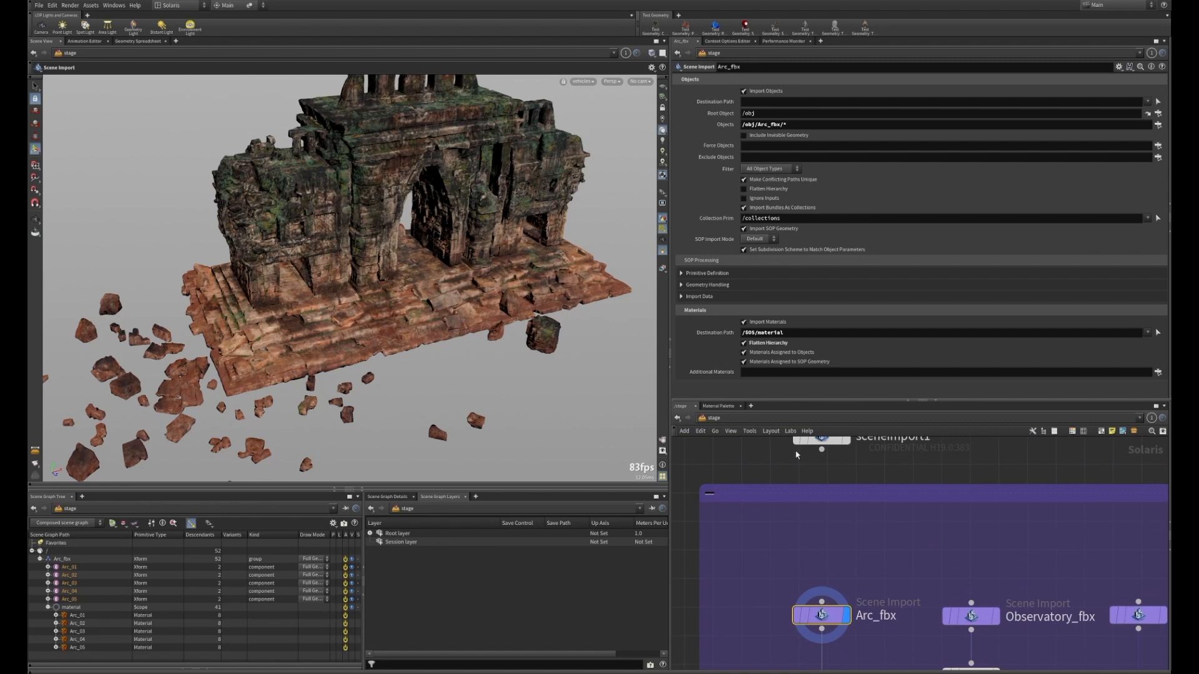
{"action": "middle_click_drag", "start_coordinate": [797, 465], "coordinate": [783, 488]}
{"action": "left_click", "coordinate": [807, 461]}
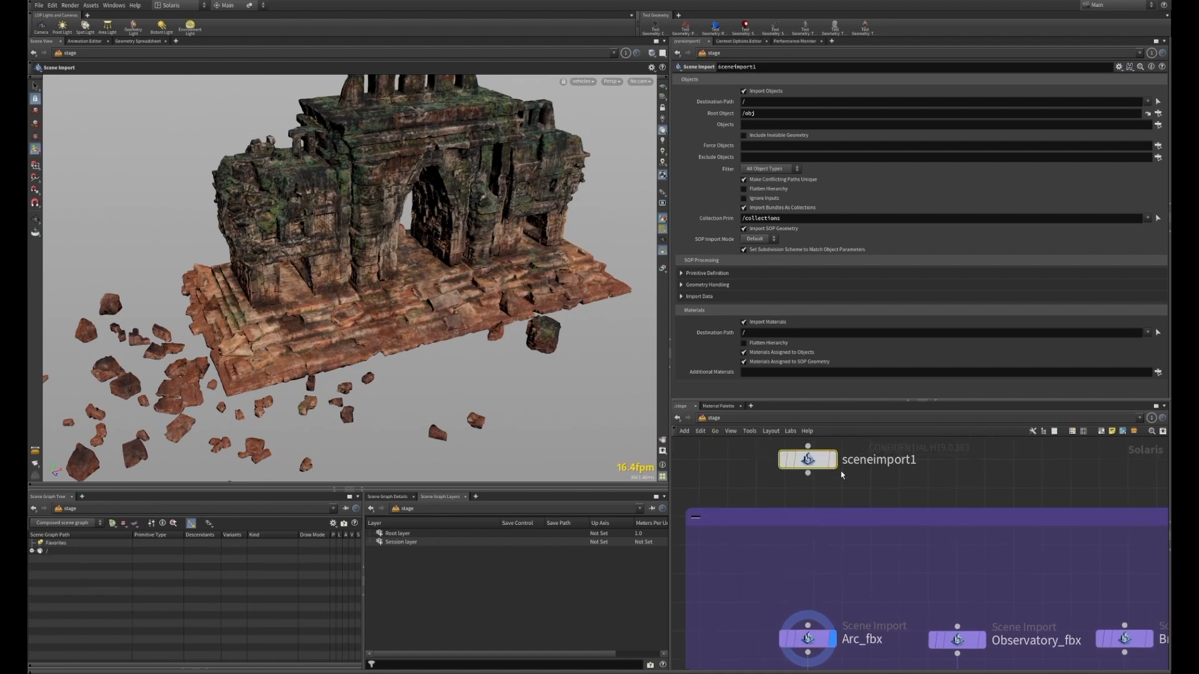
Add another Scene Import node beside sceneimport1 and delete it again.
{"action": "key", "text": "Tab"}
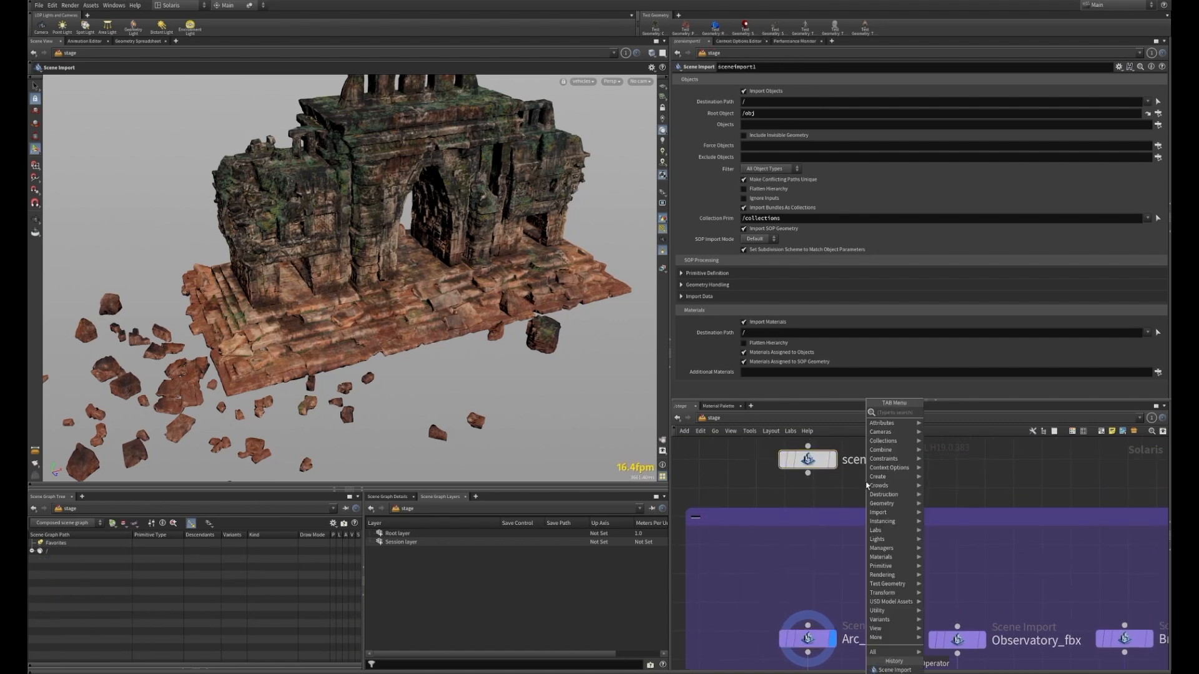
{"action": "type", "text": "sce"}
{"action": "key", "text": "Return"}
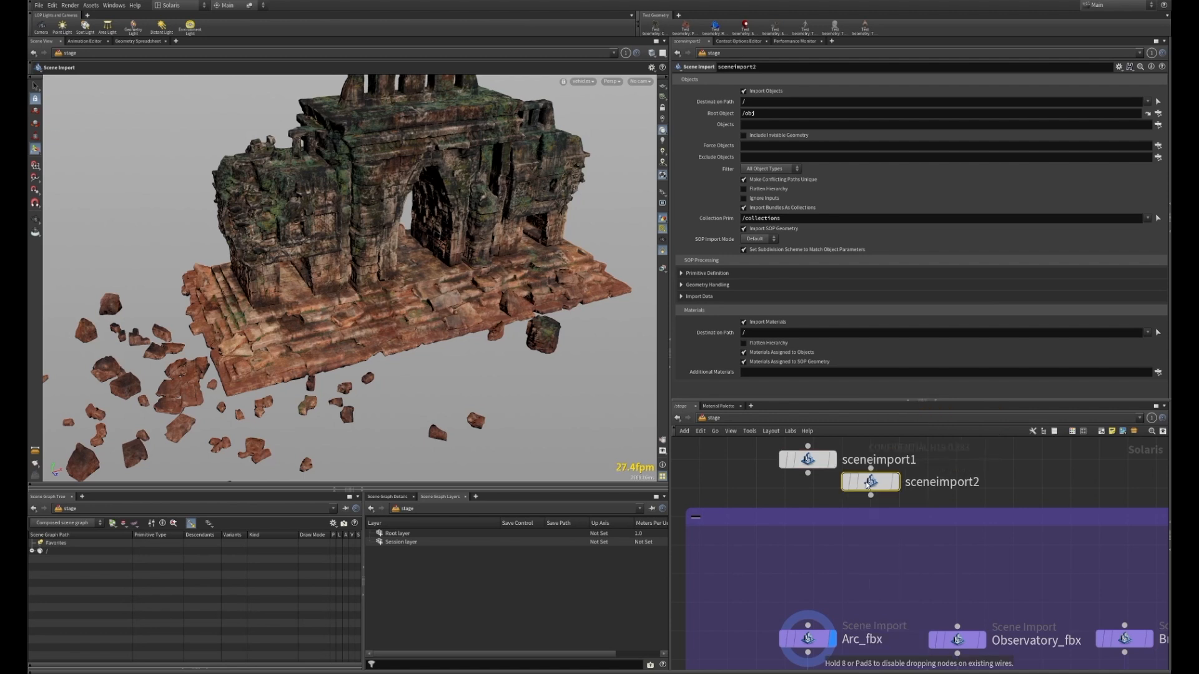
{"action": "key", "text": "Delete"}
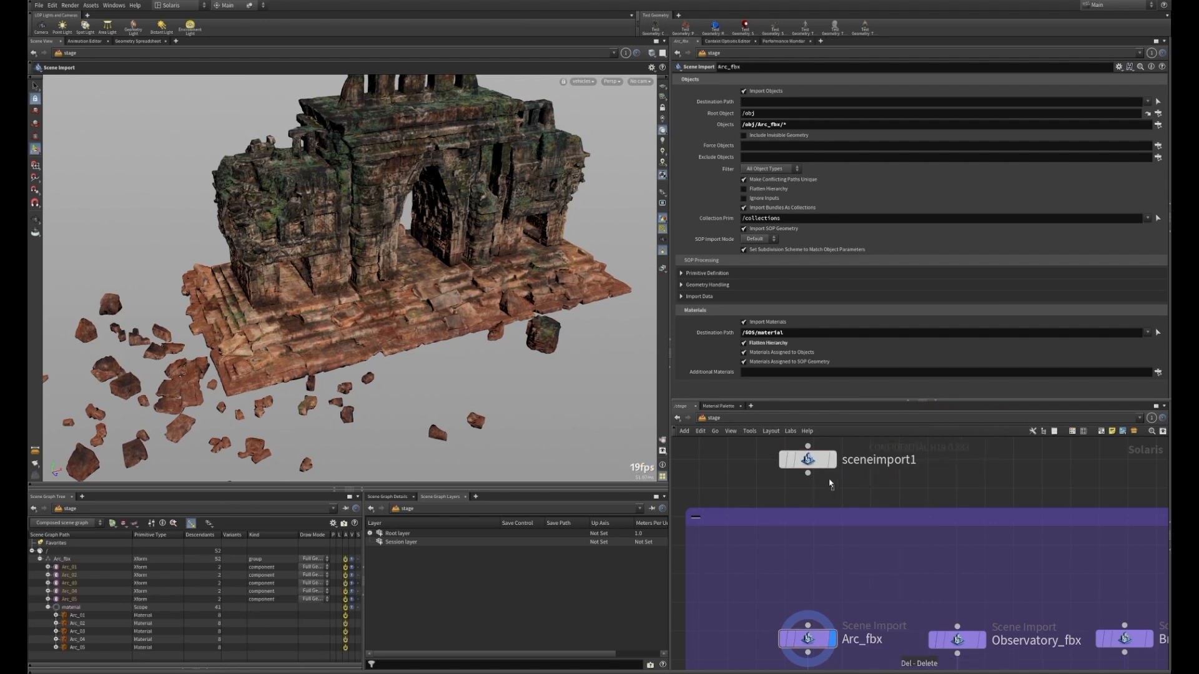
Compare sceneimport1 with the Arc_fbx scene import, checking the Arc_fbx objects in its object chooser and cancelling the choice.
{"action": "left_click", "coordinate": [807, 460]}
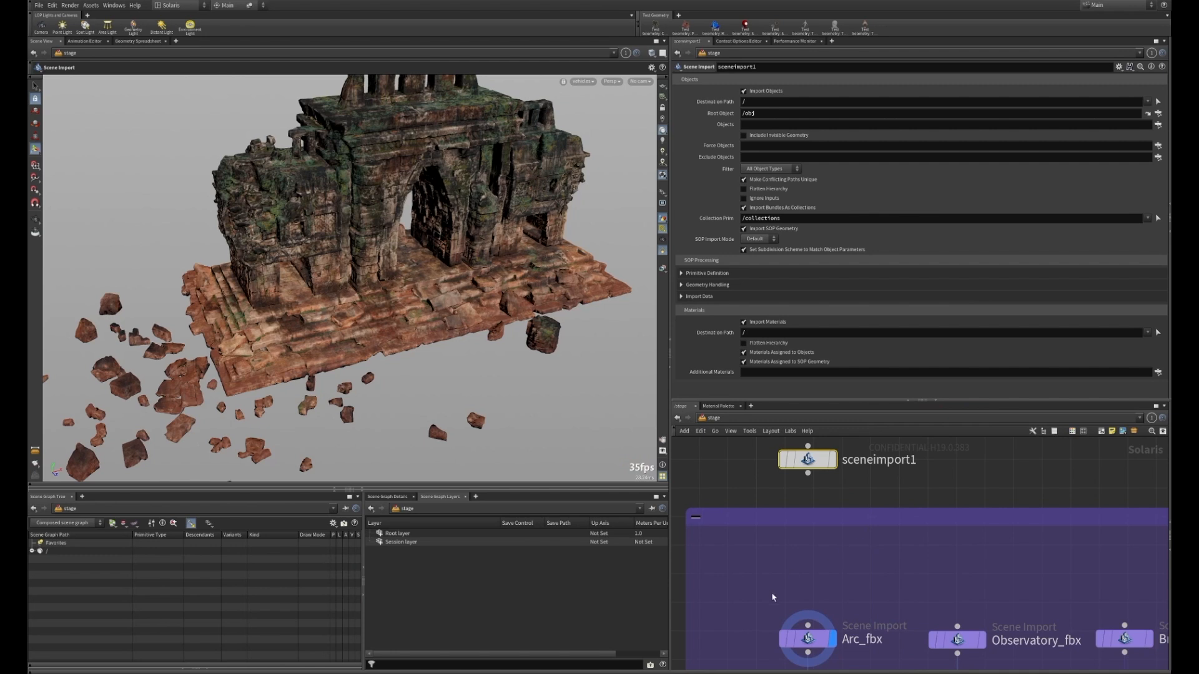
{"action": "left_click_drag", "start_coordinate": [773, 598], "coordinate": [846, 663]}
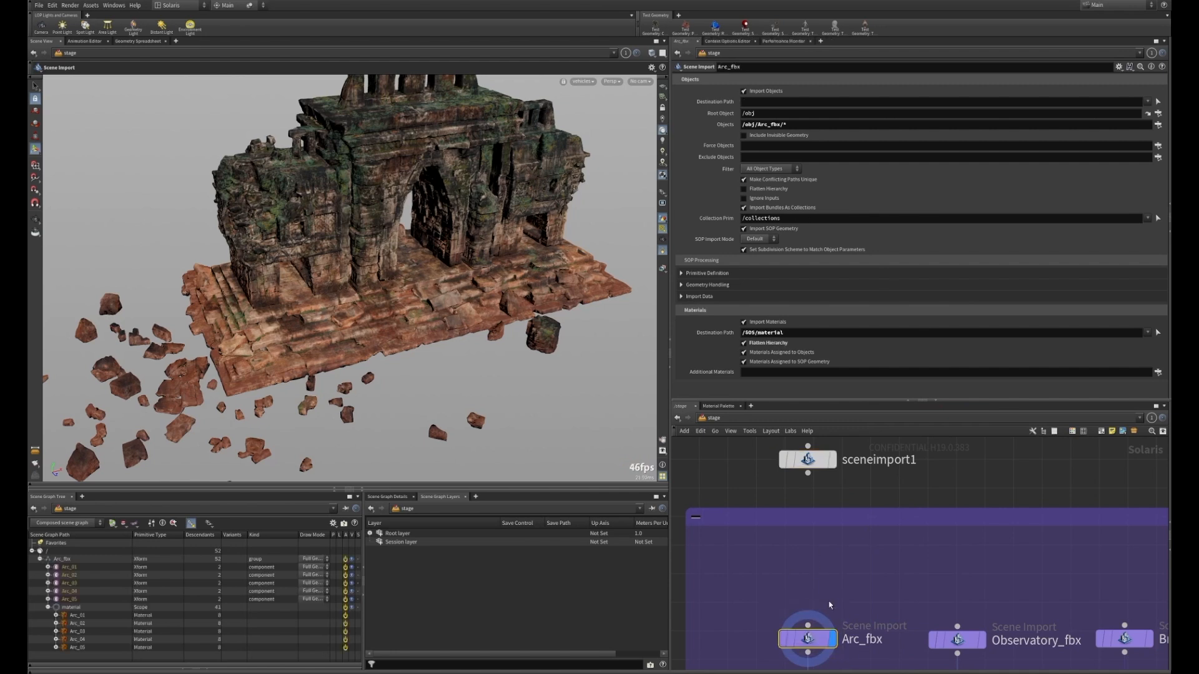
{"action": "left_click", "coordinate": [1158, 125]}
{"action": "left_click", "coordinate": [1013, 37]}
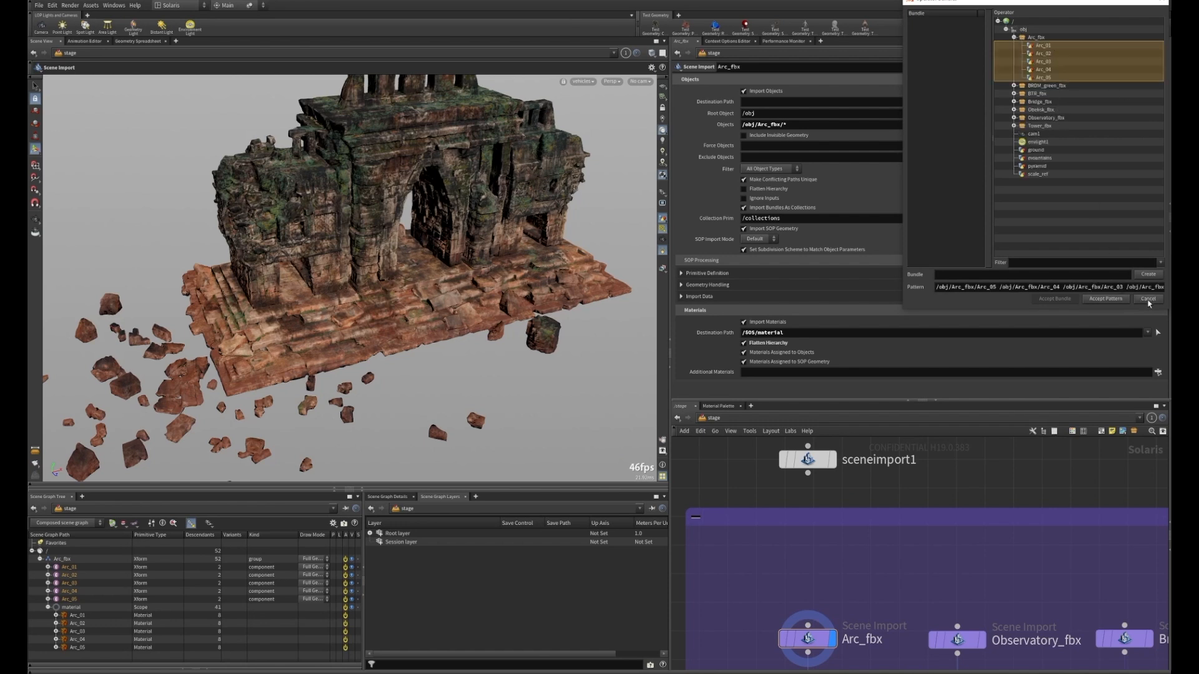
{"action": "left_click", "coordinate": [1148, 300]}
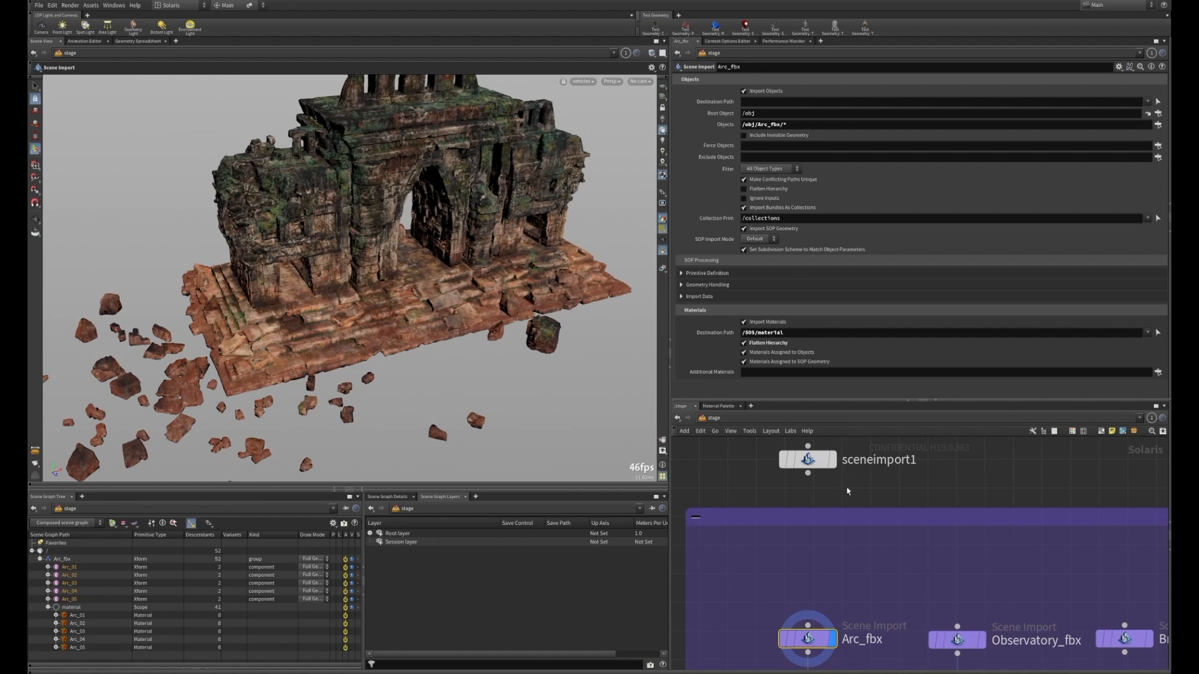
Select sceneimport1 and survey the stage network's ground floor, structures, vehicles and lights and cameras groups.
{"action": "left_click", "coordinate": [807, 460]}
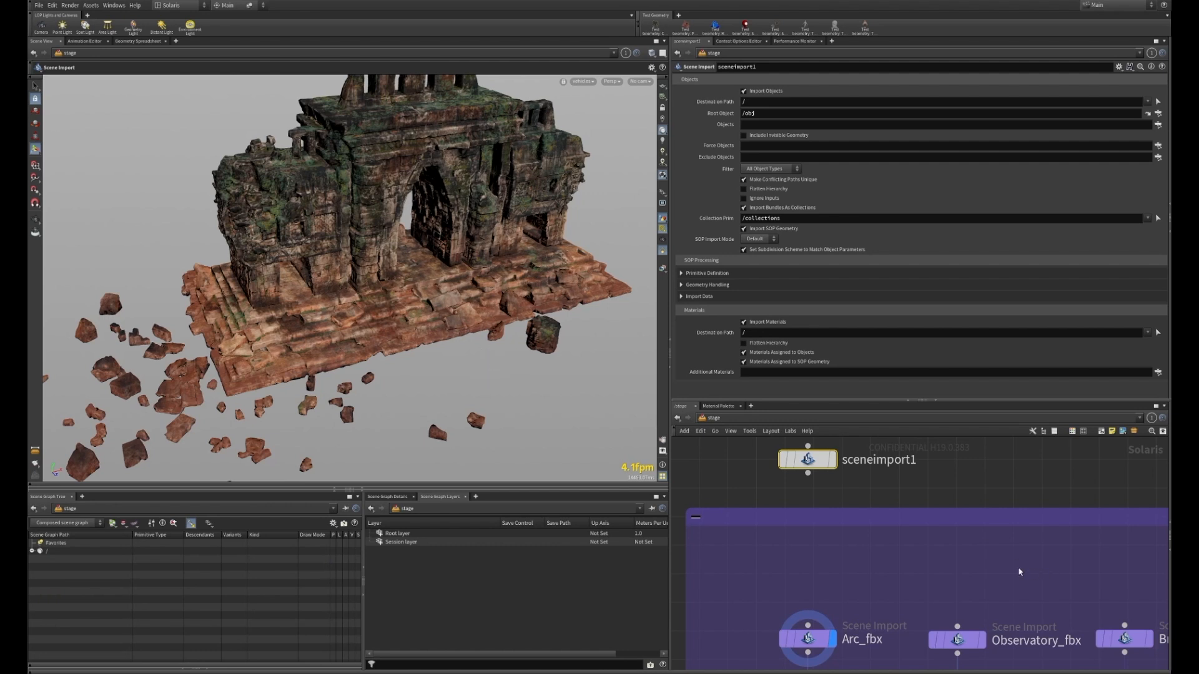
{"action": "scroll", "coordinate": [1020, 572], "scroll_direction": "down", "scroll_amount": 8}
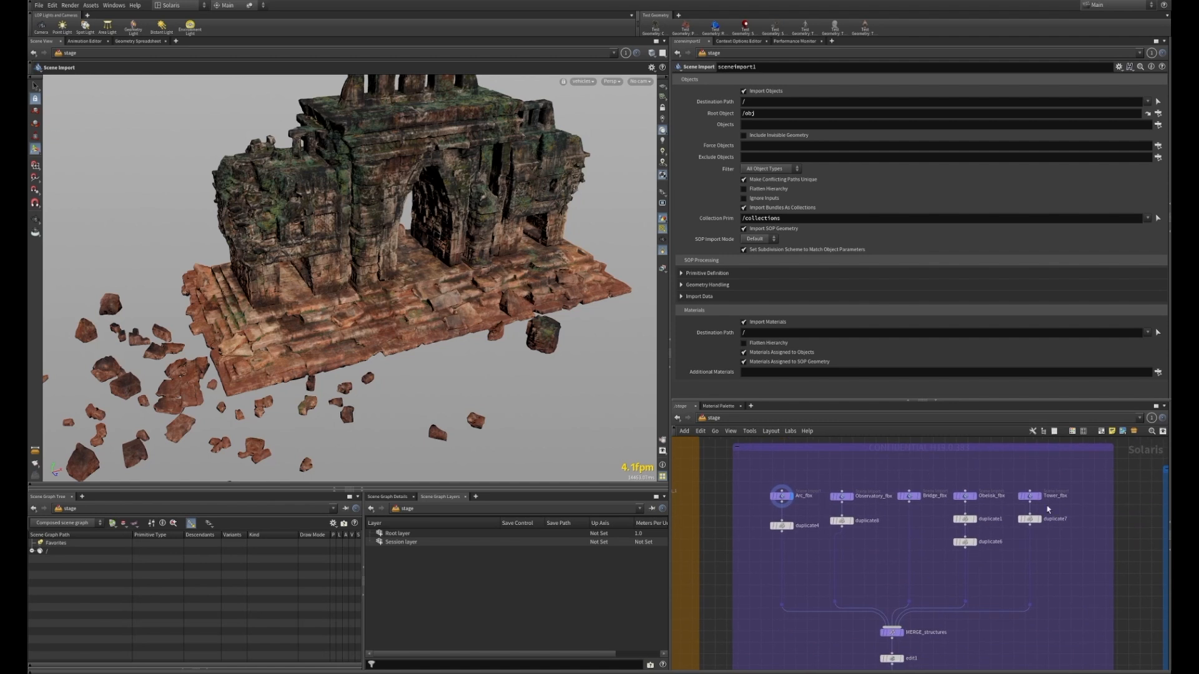
{"action": "scroll", "coordinate": [1061, 531], "scroll_direction": "down", "scroll_amount": 3}
{"action": "scroll", "coordinate": [1053, 529], "scroll_direction": "down", "scroll_amount": 6}
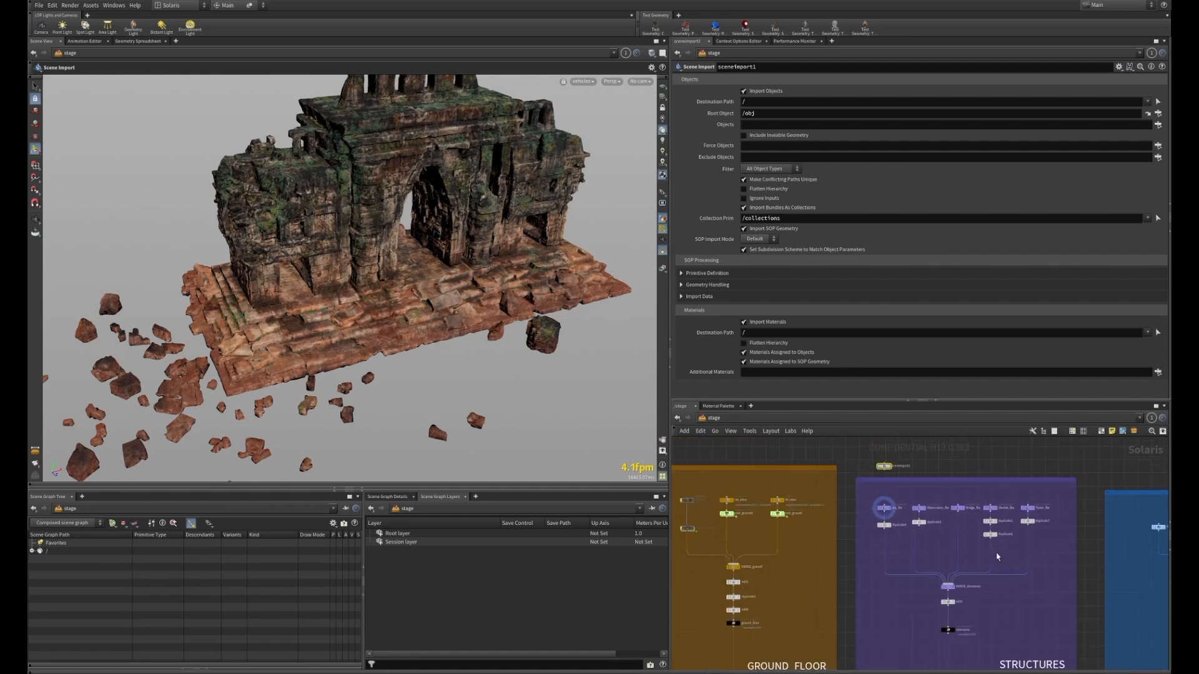
{"action": "middle_click_drag", "start_coordinate": [1015, 551], "coordinate": [979, 548]}
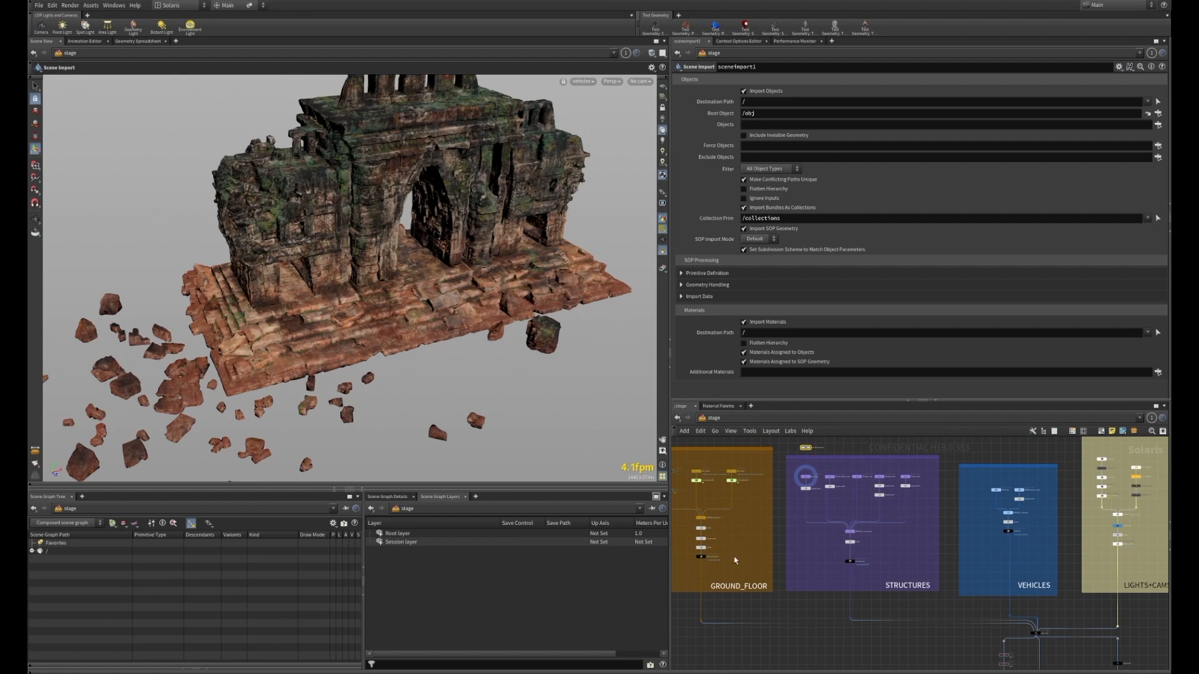
Display the old_ruin Graft Stages node and frame the assembled ruins and vehicles in the viewport.
{"action": "left_click", "coordinate": [1027, 632]}
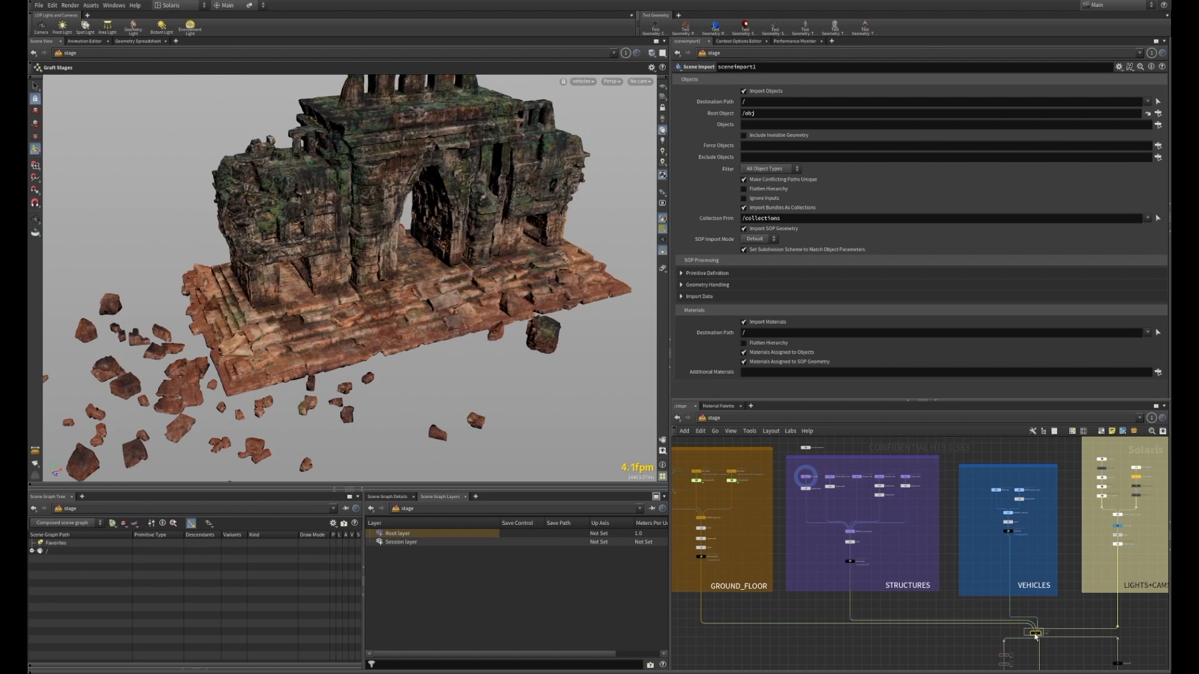
{"action": "left_click", "coordinate": [1034, 634]}
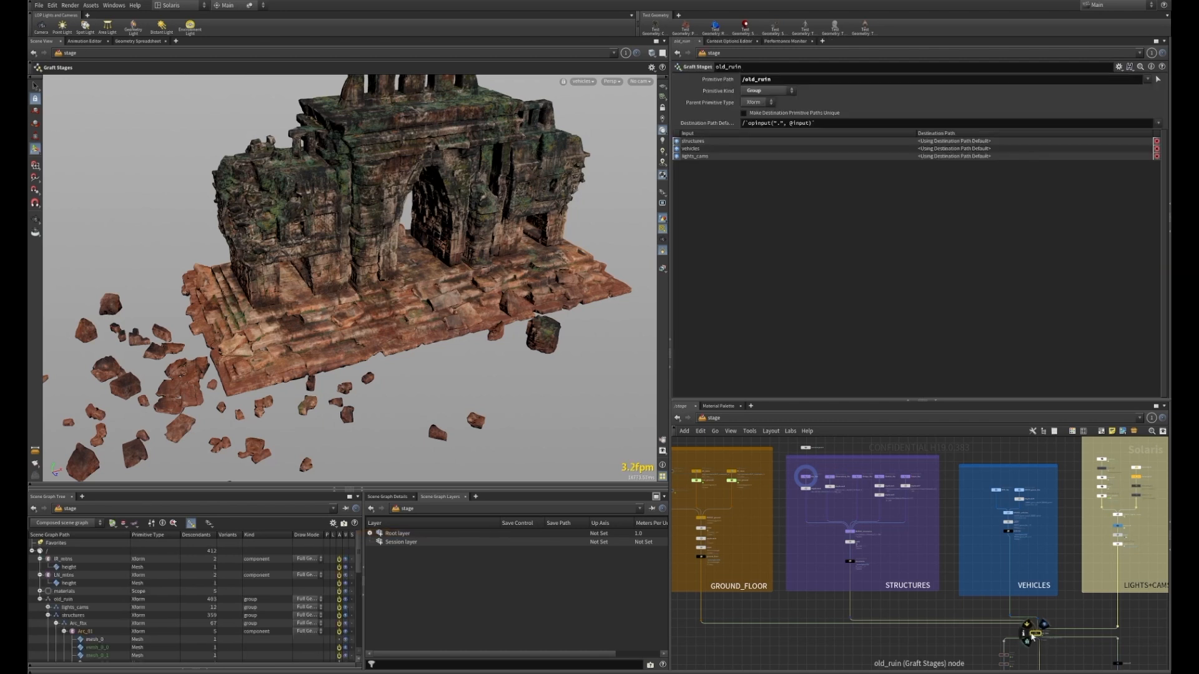
{"action": "left_click", "coordinate": [1039, 634]}
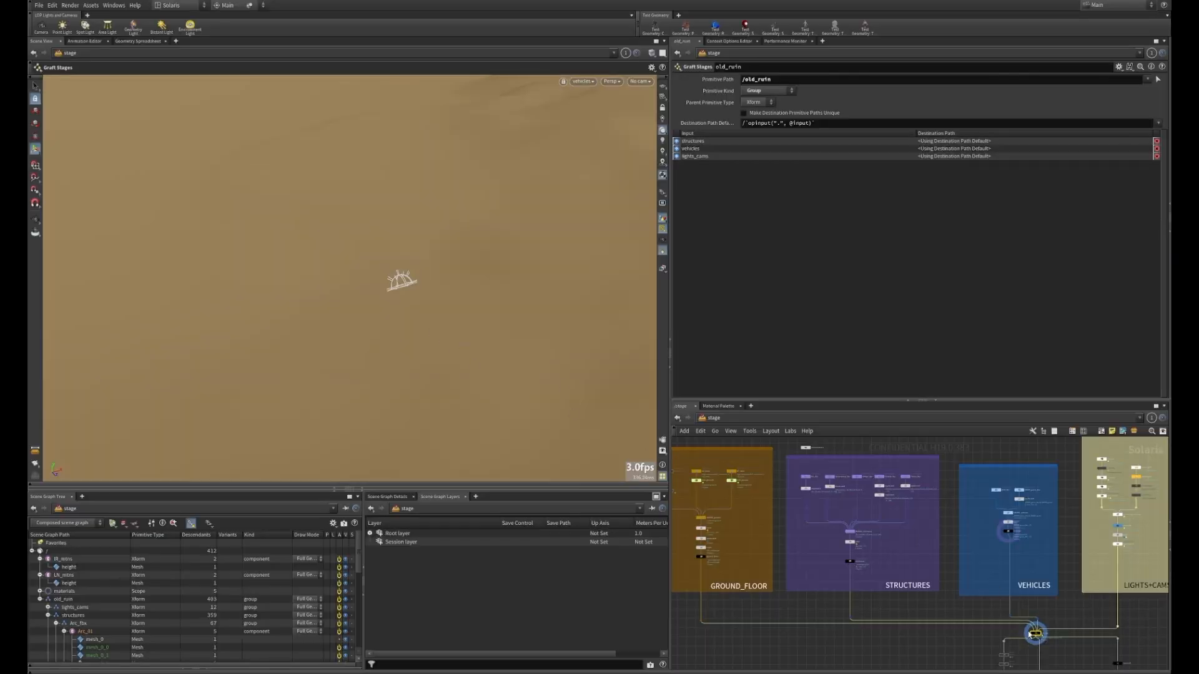
{"action": "key", "text": "Escape"}
{"action": "key", "text": "g"}
{"action": "right_click_drag", "start_coordinate": [415, 321], "coordinate": [567, 287]}
{"action": "left_click_drag", "start_coordinate": [567, 286], "coordinate": [437, 278]}
{"action": "right_click_drag", "start_coordinate": [437, 278], "coordinate": [495, 284]}
{"action": "left_click_drag", "start_coordinate": [391, 308], "coordinate": [467, 280]}
{"action": "key", "text": "Return"}
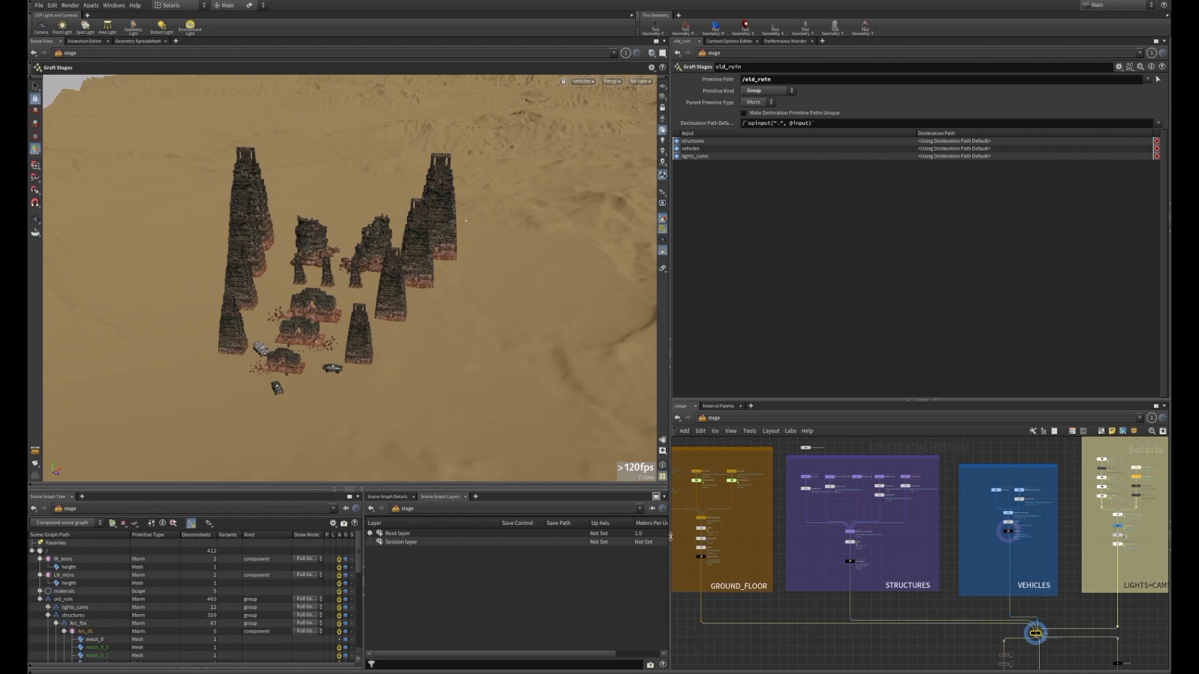
Enlarge the network area and select the IR_mtns SOP Import in the ground floor group to view its parameters.
{"action": "left_click_drag", "start_coordinate": [671, 553], "coordinate": [550, 553]}
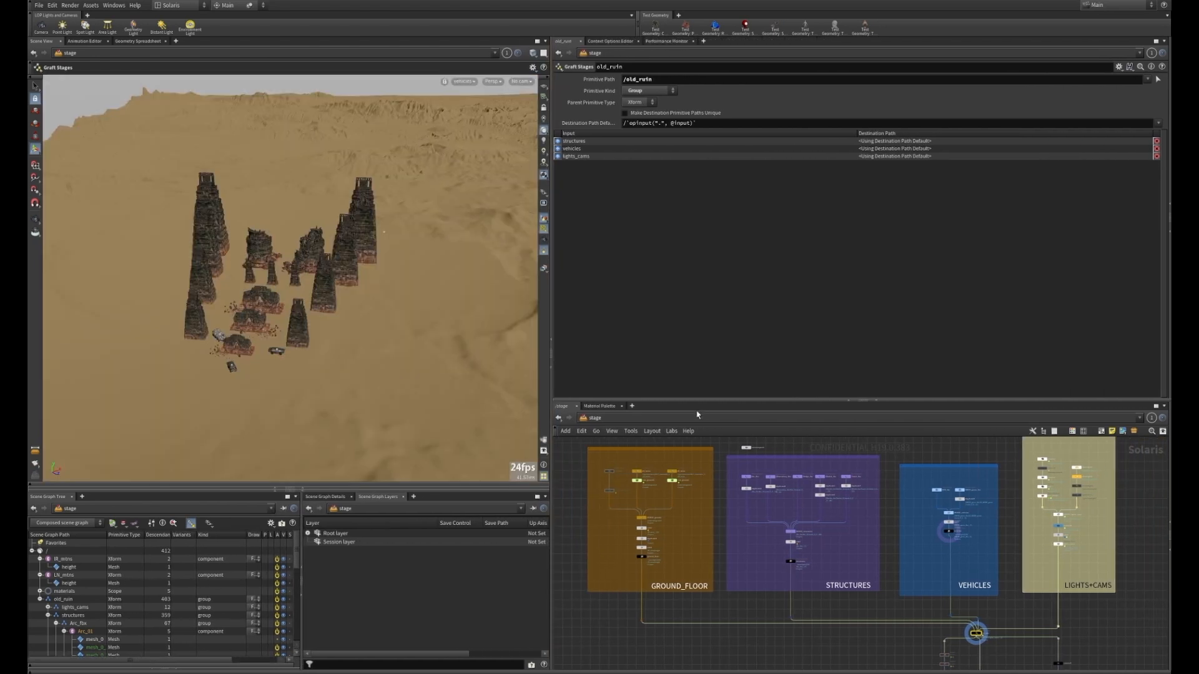
{"action": "left_click_drag", "start_coordinate": [711, 398], "coordinate": [711, 250]}
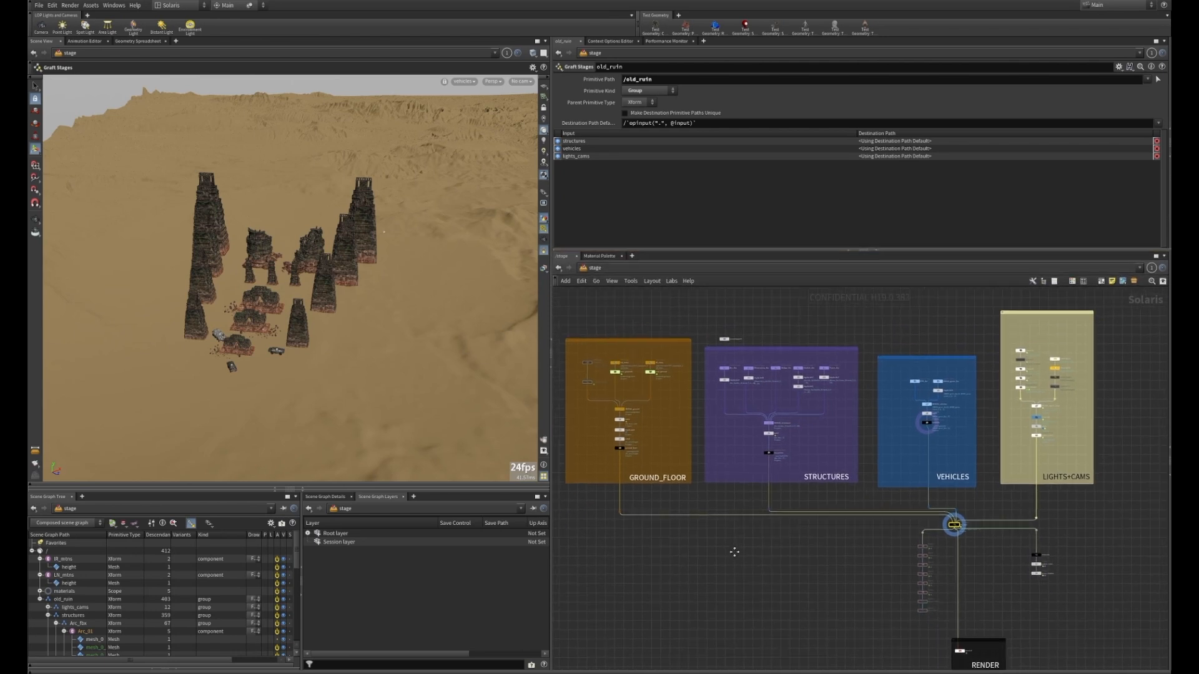
{"action": "scroll", "coordinate": [735, 497], "scroll_direction": "up", "scroll_amount": 5}
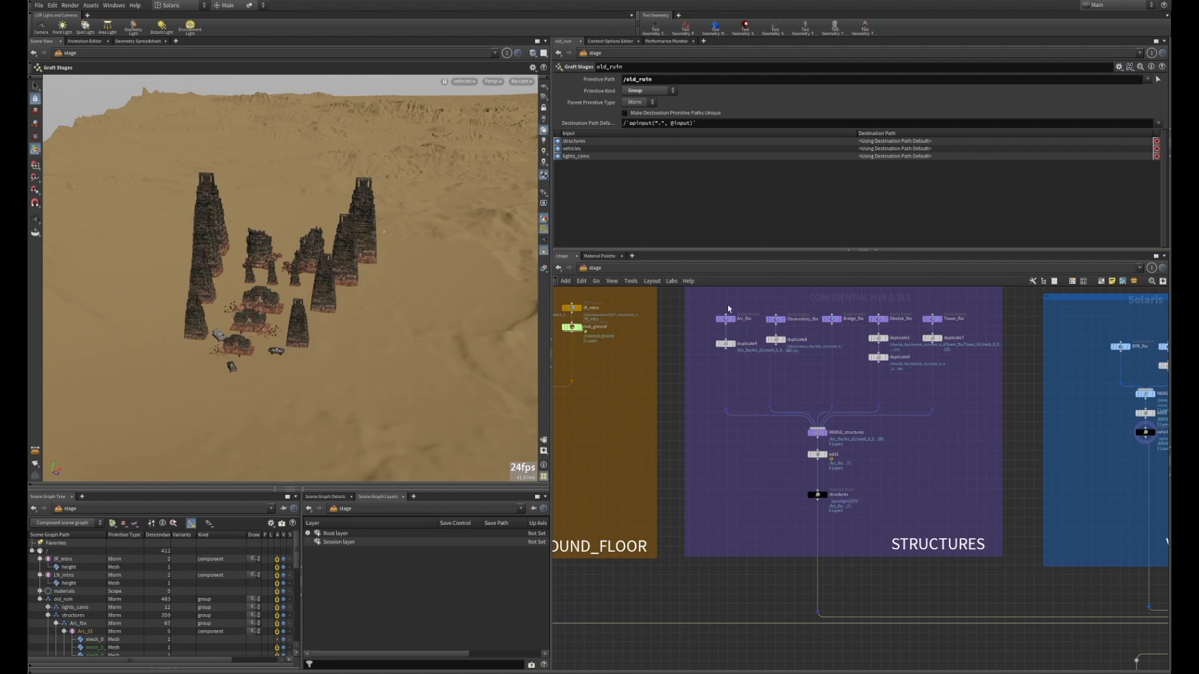
{"action": "middle_click_drag", "start_coordinate": [661, 432], "coordinate": [765, 521]}
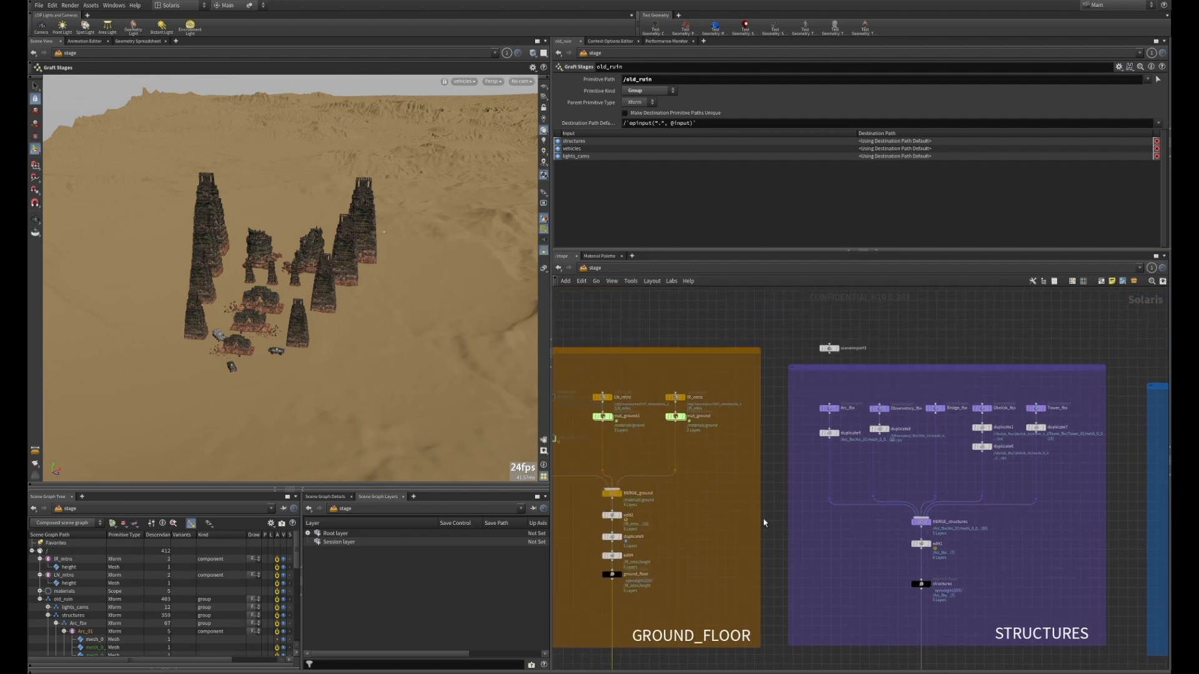
{"action": "left_click", "coordinate": [674, 397]}
{"action": "scroll", "coordinate": [690, 410], "scroll_direction": "up", "scroll_amount": 4}
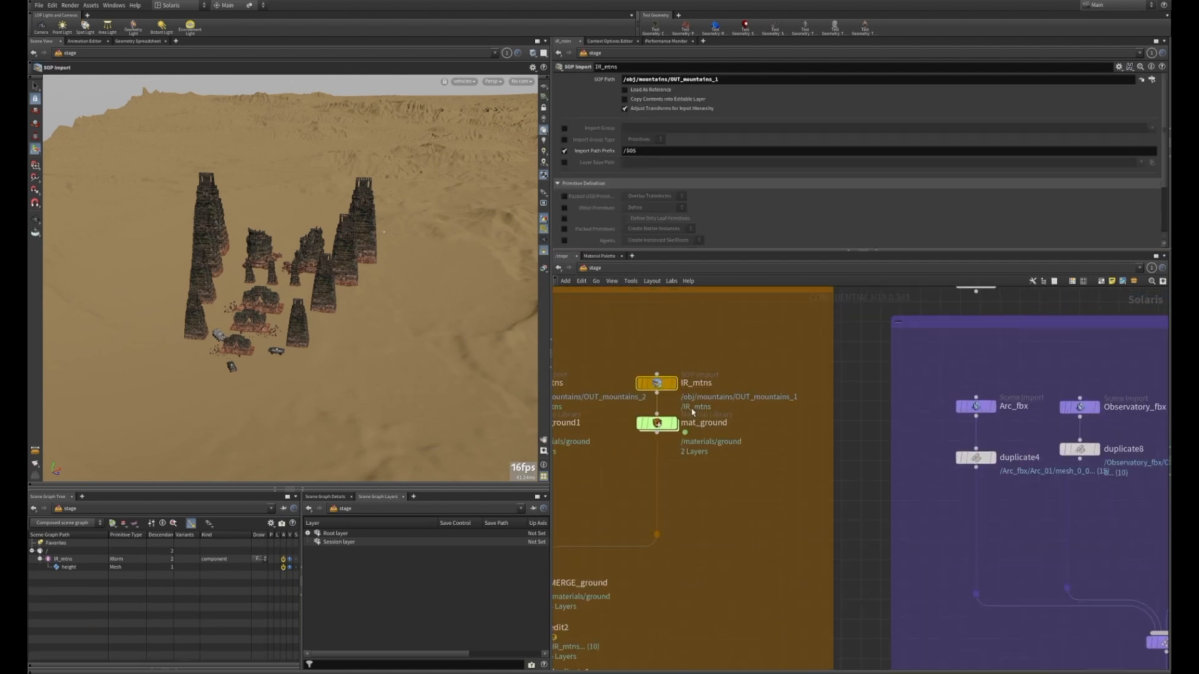
{"action": "scroll", "coordinate": [692, 411], "scroll_direction": "up", "scroll_amount": 2}
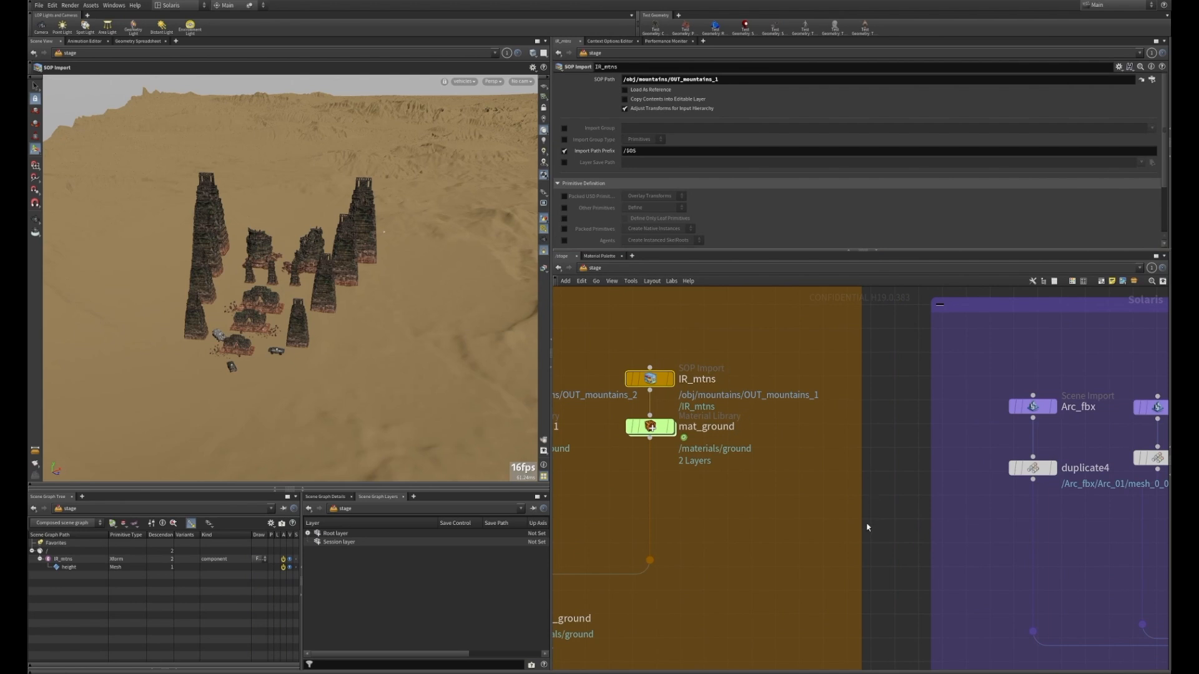
Select the MERGE_structures node in the structures group to view its input list.
{"action": "scroll", "coordinate": [912, 538], "scroll_direction": "down", "scroll_amount": 3}
{"action": "middle_click_drag", "start_coordinate": [958, 546], "coordinate": [738, 435]}
{"action": "left_click_drag", "start_coordinate": [879, 513], "coordinate": [973, 542]}
{"action": "scroll", "coordinate": [1065, 553], "scroll_direction": "down", "scroll_amount": 3}
{"action": "middle_click_drag", "start_coordinate": [1065, 553], "coordinate": [843, 481]}
{"action": "scroll", "coordinate": [797, 511], "scroll_direction": "down", "scroll_amount": 3}
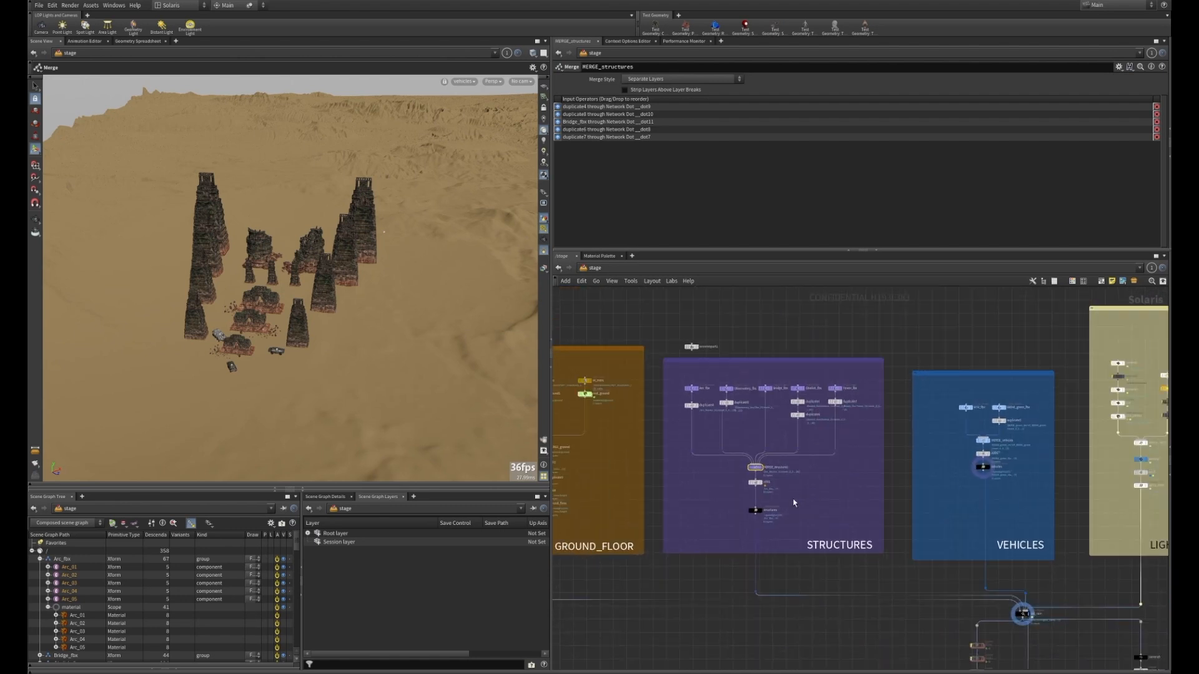
{"action": "scroll", "coordinate": [691, 531], "scroll_direction": "down", "scroll_amount": 2}
{"action": "middle_click_drag", "start_coordinate": [691, 530], "coordinate": [736, 527]}
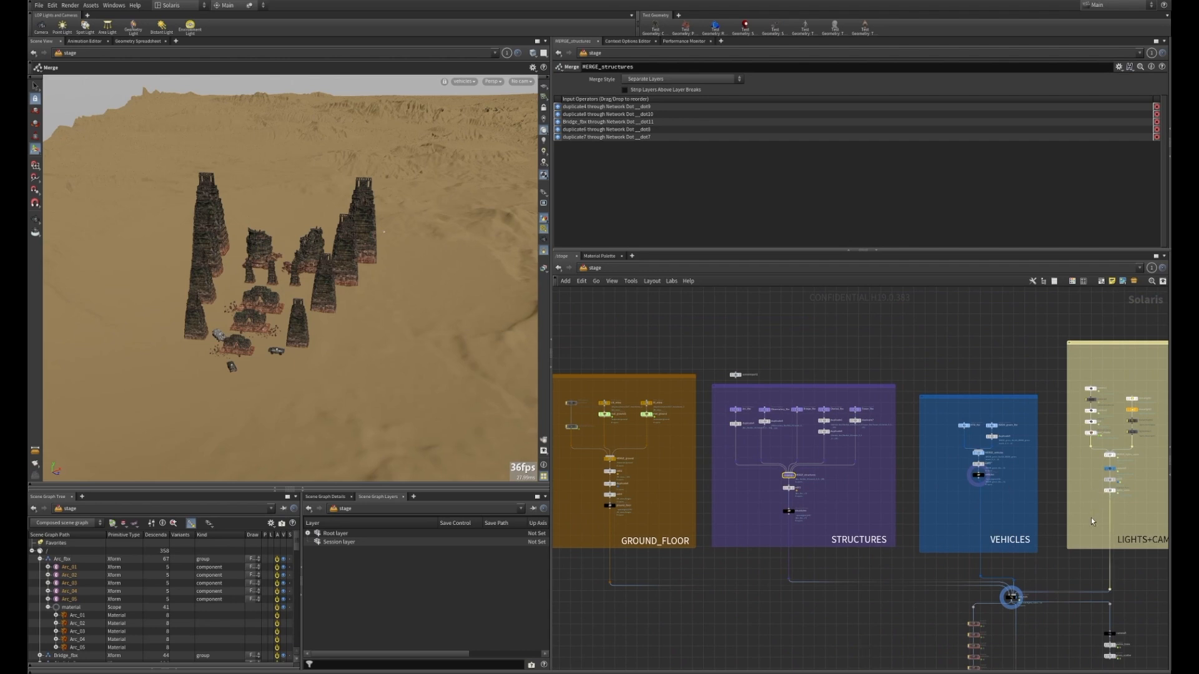
Examine the vehicles and lights and cameras groups and how their branches feed into the old_ruin node.
{"action": "key", "text": "c"}
{"action": "left_click_drag", "start_coordinate": [1100, 665], "coordinate": [1109, 491]}
{"action": "key", "text": "c"}
{"action": "scroll", "coordinate": [1095, 513], "scroll_direction": "up", "scroll_amount": 3}
{"action": "scroll", "coordinate": [1092, 506], "scroll_direction": "up", "scroll_amount": 4}
{"action": "middle_click_drag", "start_coordinate": [1088, 500], "coordinate": [994, 516]}
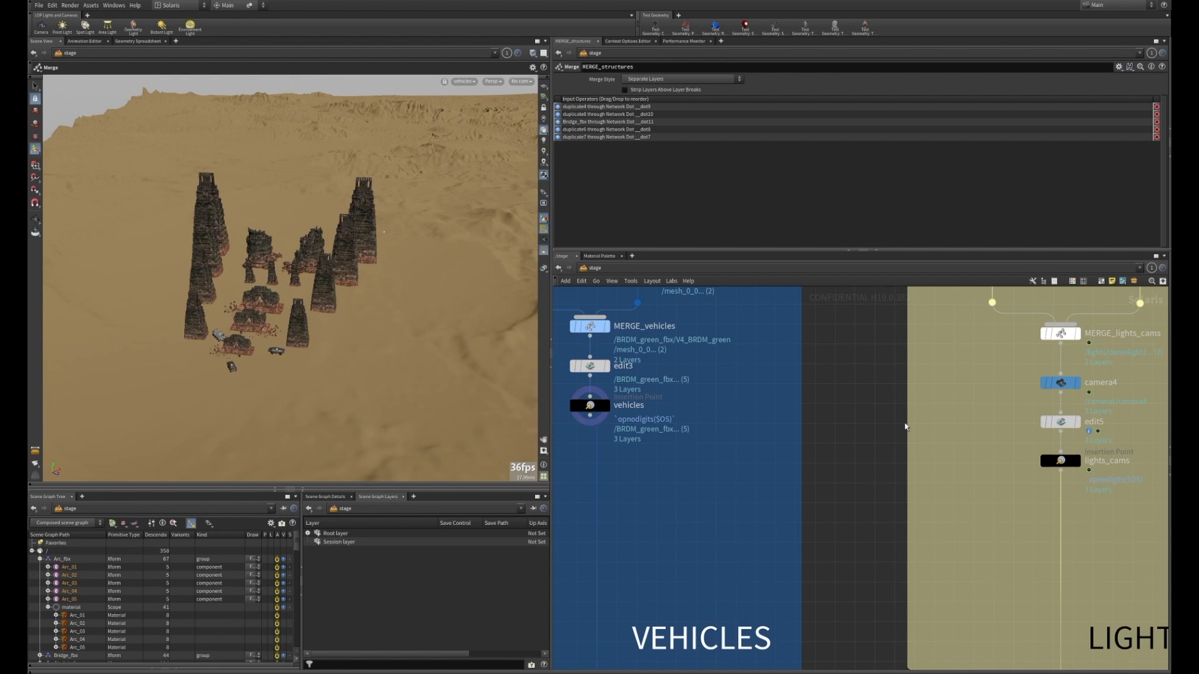
{"action": "scroll", "coordinate": [899, 421], "scroll_direction": "down", "scroll_amount": 5}
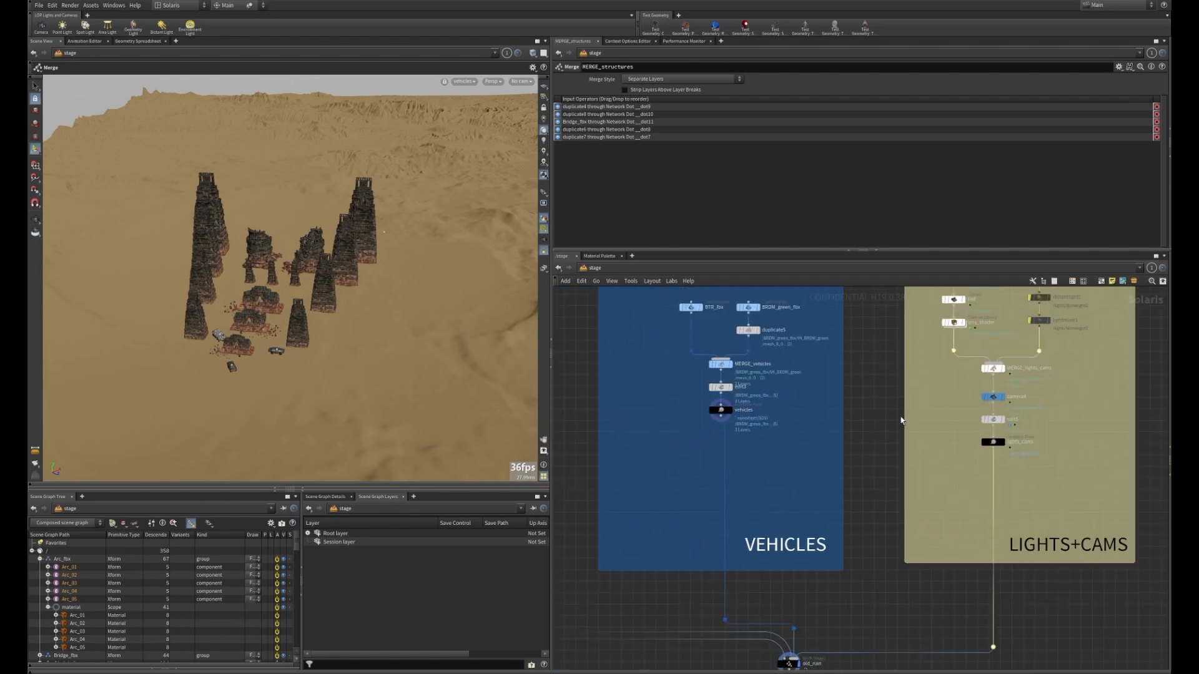
{"action": "middle_click_drag", "start_coordinate": [885, 518], "coordinate": [903, 407]}
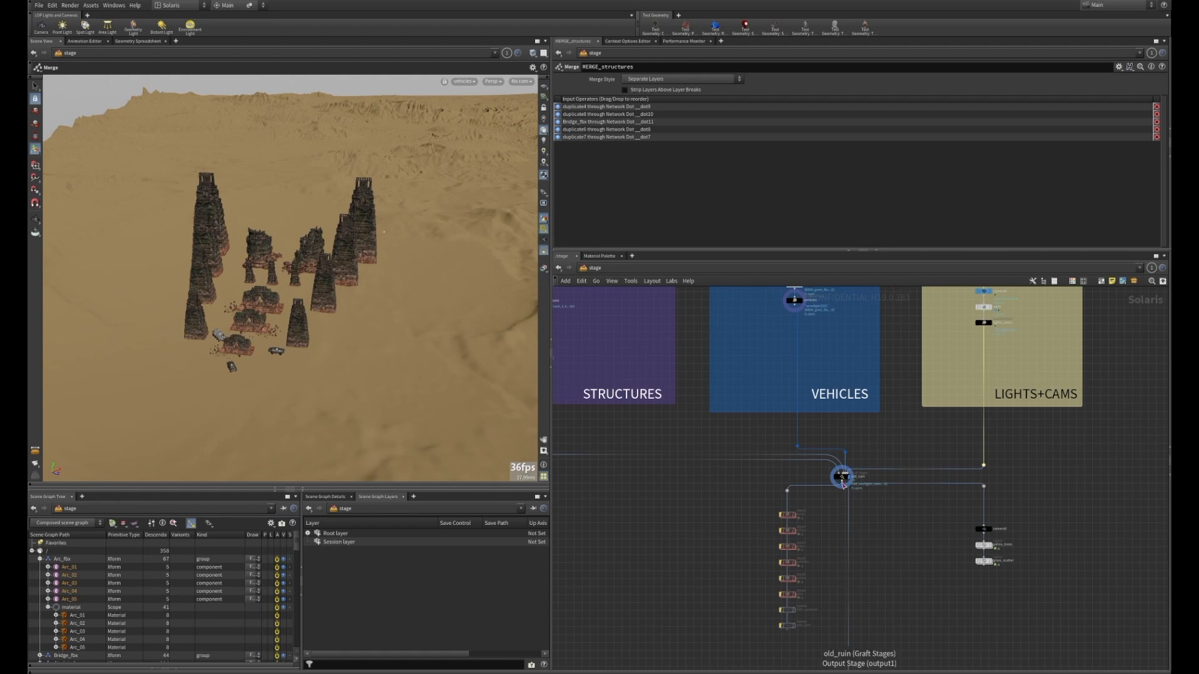
{"action": "scroll", "coordinate": [838, 512], "scroll_direction": "up", "scroll_amount": 5}
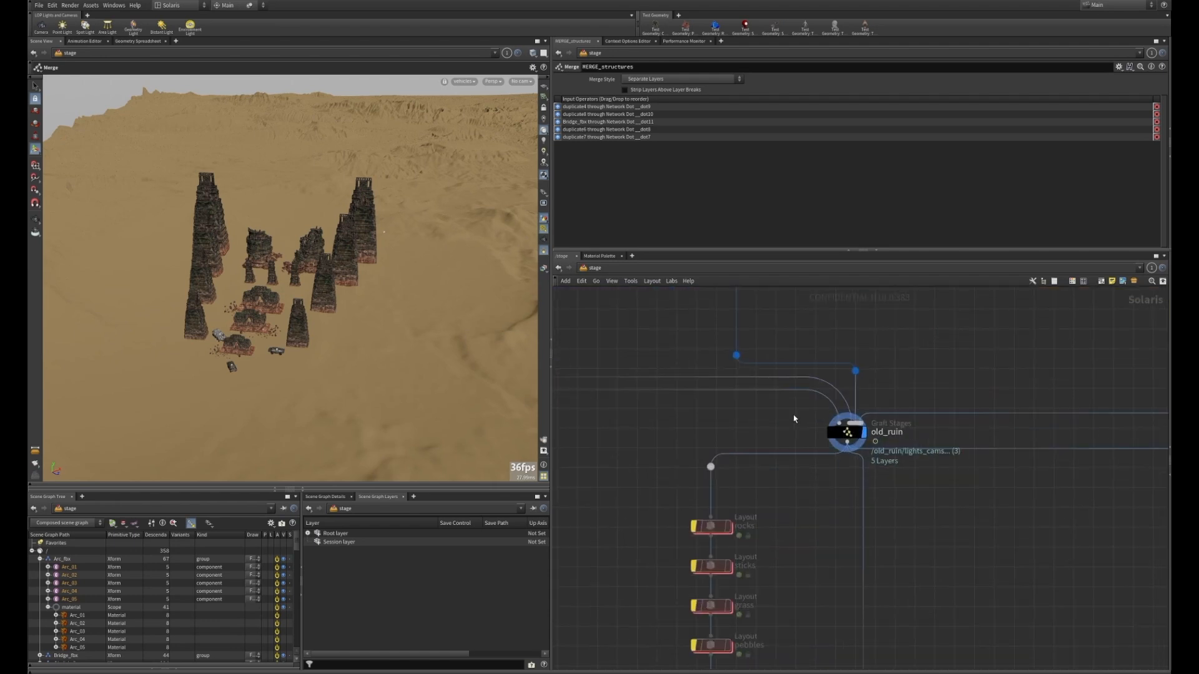
Select the white BTR vehicle beside the front arch in the viewport.
{"action": "key", "text": "Escape"}
{"action": "left_click_drag", "start_coordinate": [237, 293], "coordinate": [220, 362]}
{"action": "scroll", "coordinate": [220, 362], "scroll_direction": "up", "scroll_amount": 5}
{"action": "key", "text": "s"}
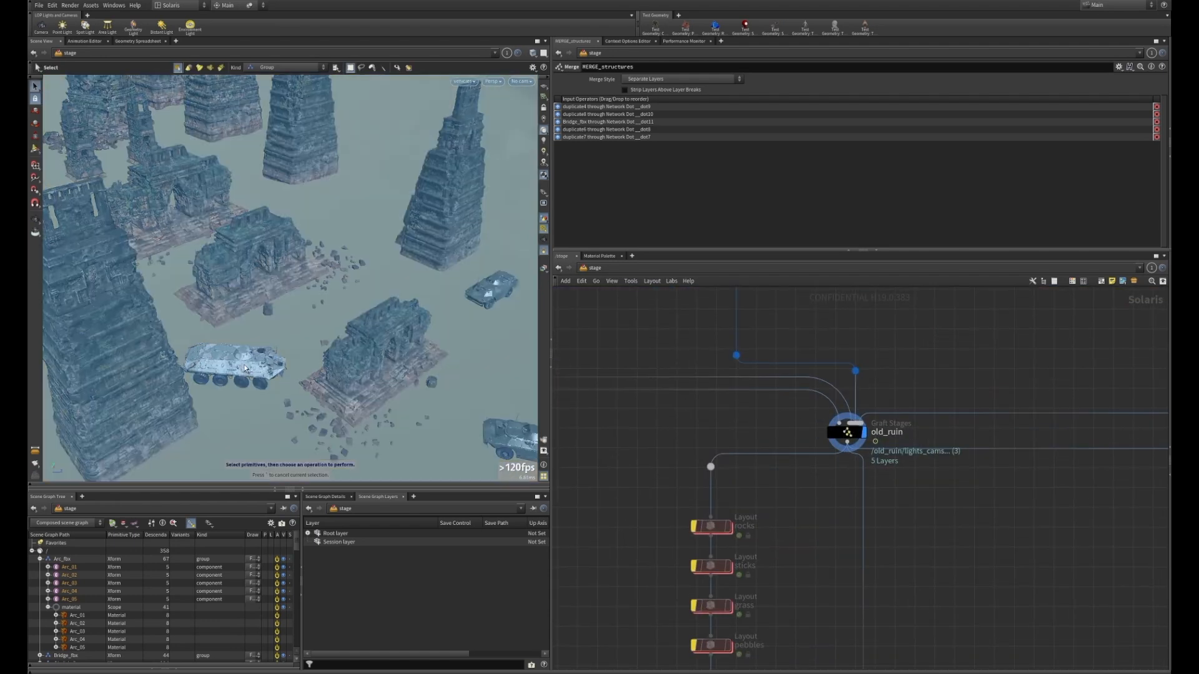
{"action": "left_click", "coordinate": [236, 368]}
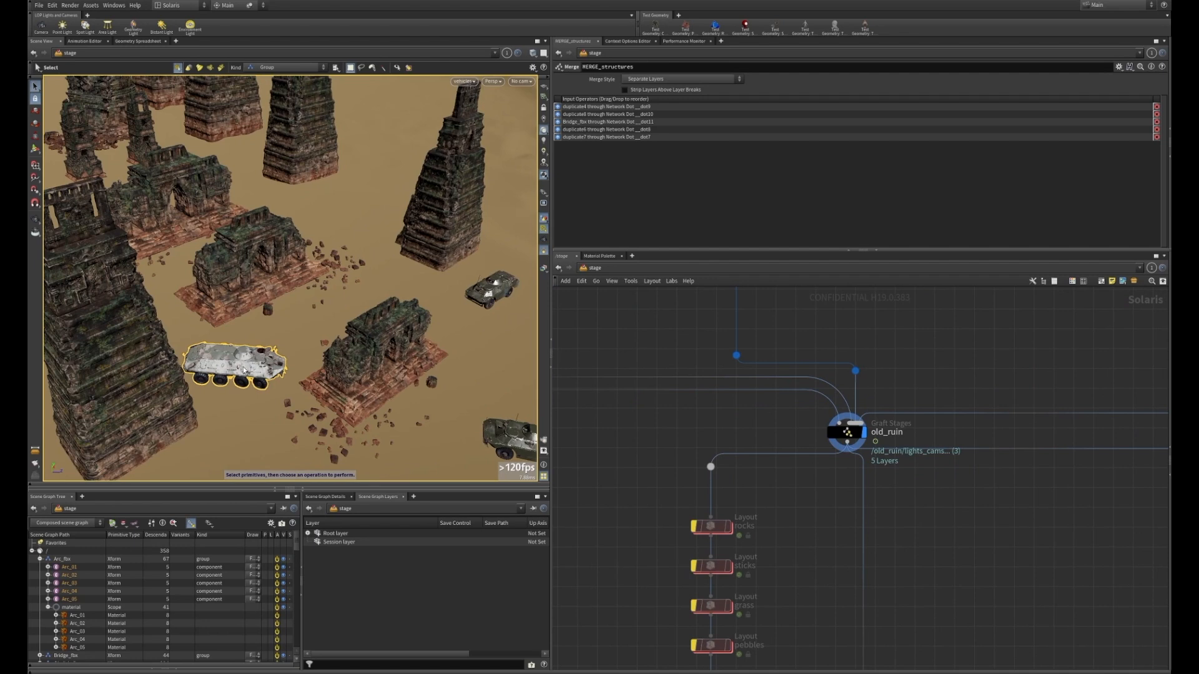
Clear the viewport's insertion point and activate the move tool on the BTR vehicle, adding an Edit node directly below old_ruin.
{"action": "left_click", "coordinate": [464, 81]}
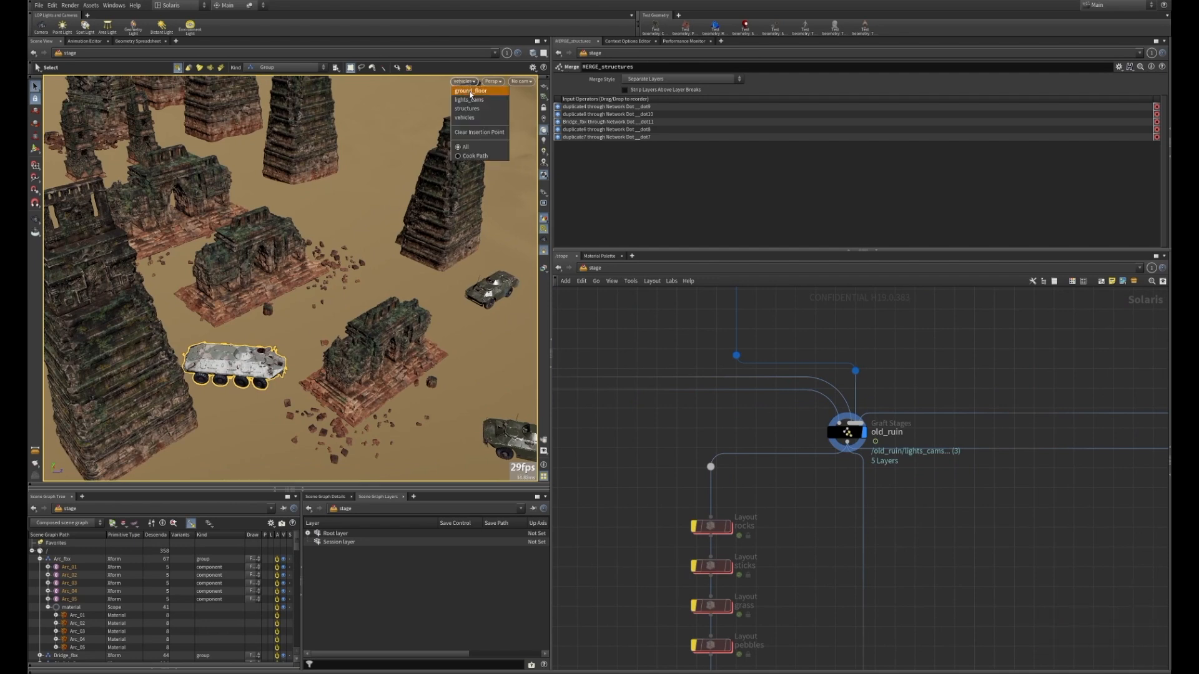
{"action": "left_click", "coordinate": [478, 132]}
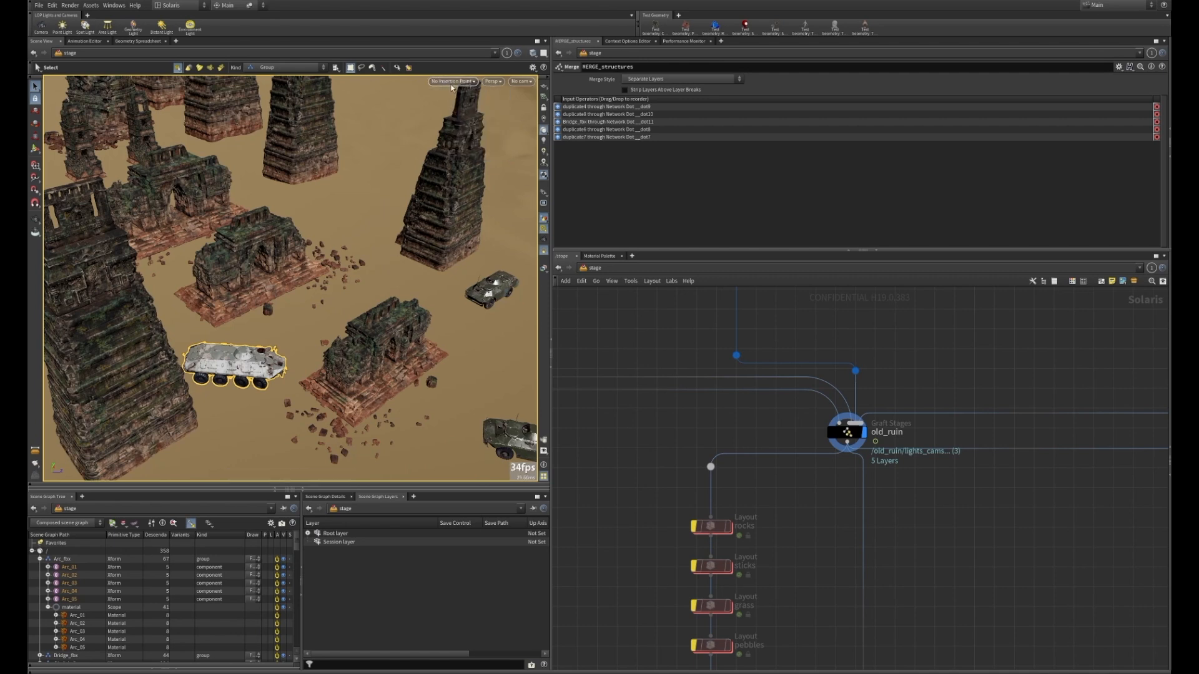
{"action": "left_click", "coordinate": [258, 368]}
{"action": "key", "text": "t"}
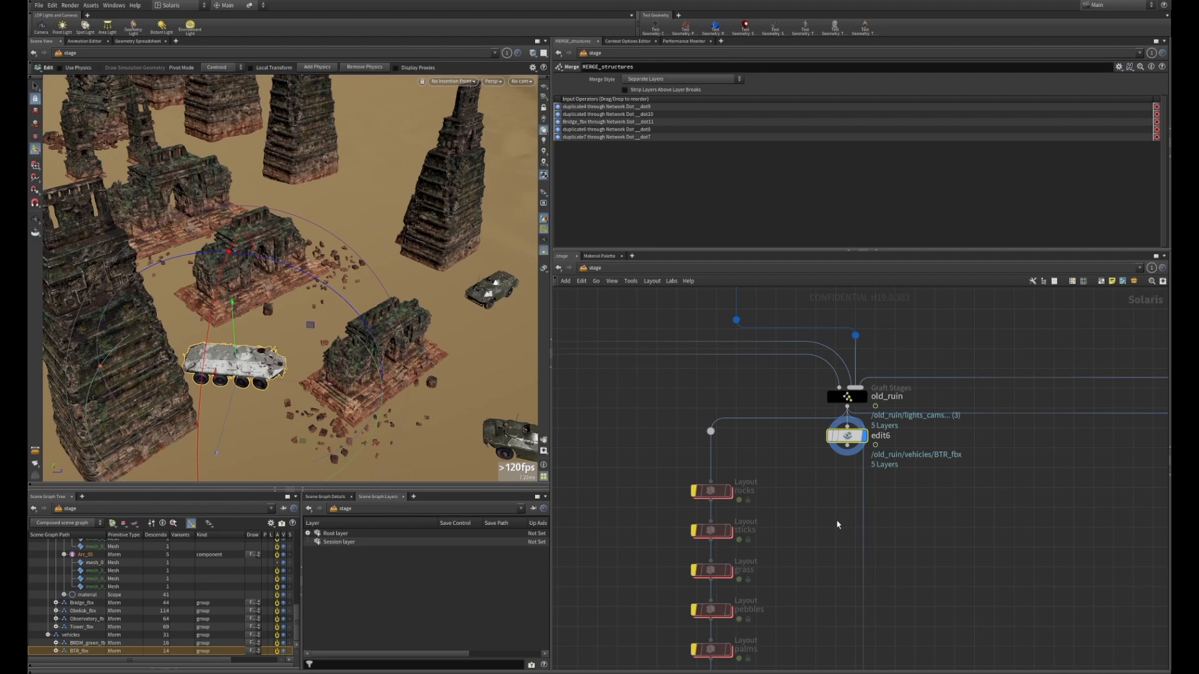
{"action": "scroll", "coordinate": [837, 521], "scroll_direction": "down", "scroll_amount": 2}
{"action": "mouse_move", "coordinate": [845, 449]}
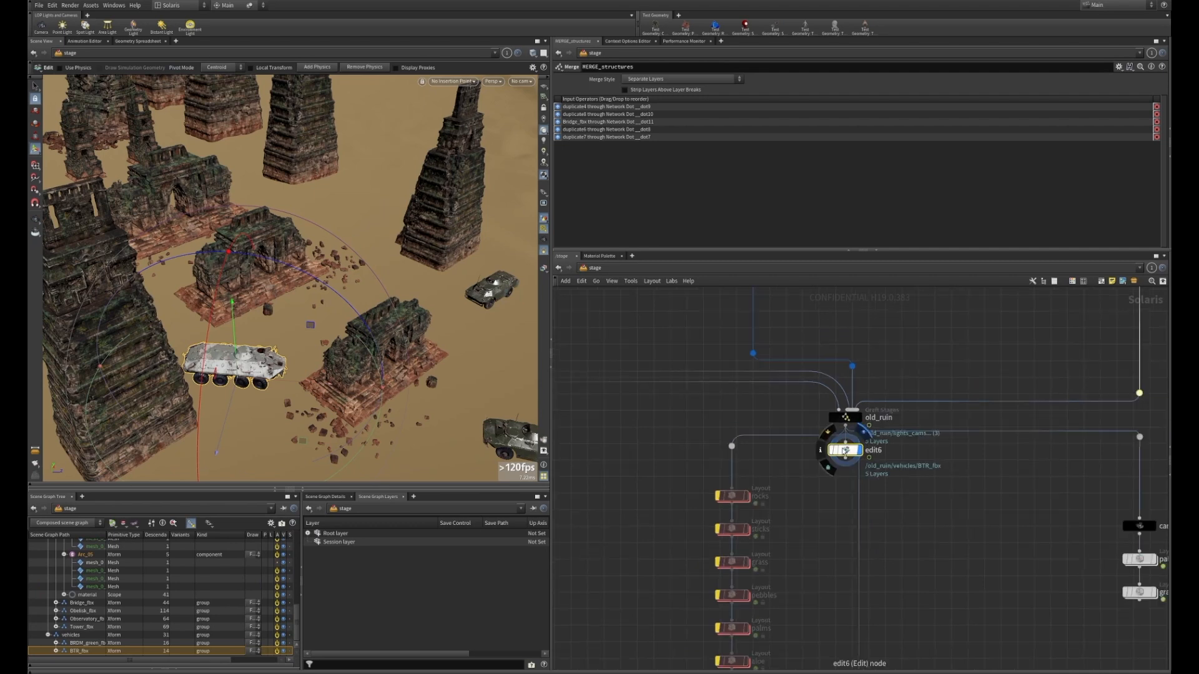
{"action": "scroll", "coordinate": [838, 470], "scroll_direction": "down", "scroll_amount": 2}
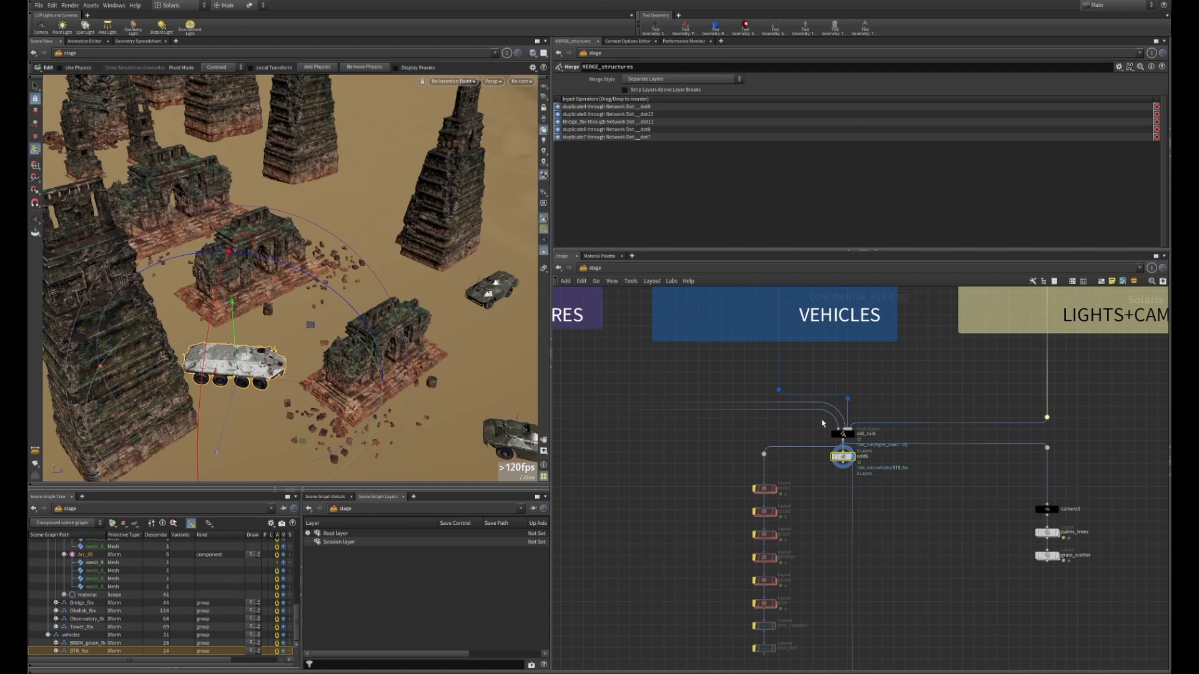
{"action": "middle_click_drag", "start_coordinate": [840, 366], "coordinate": [855, 455]}
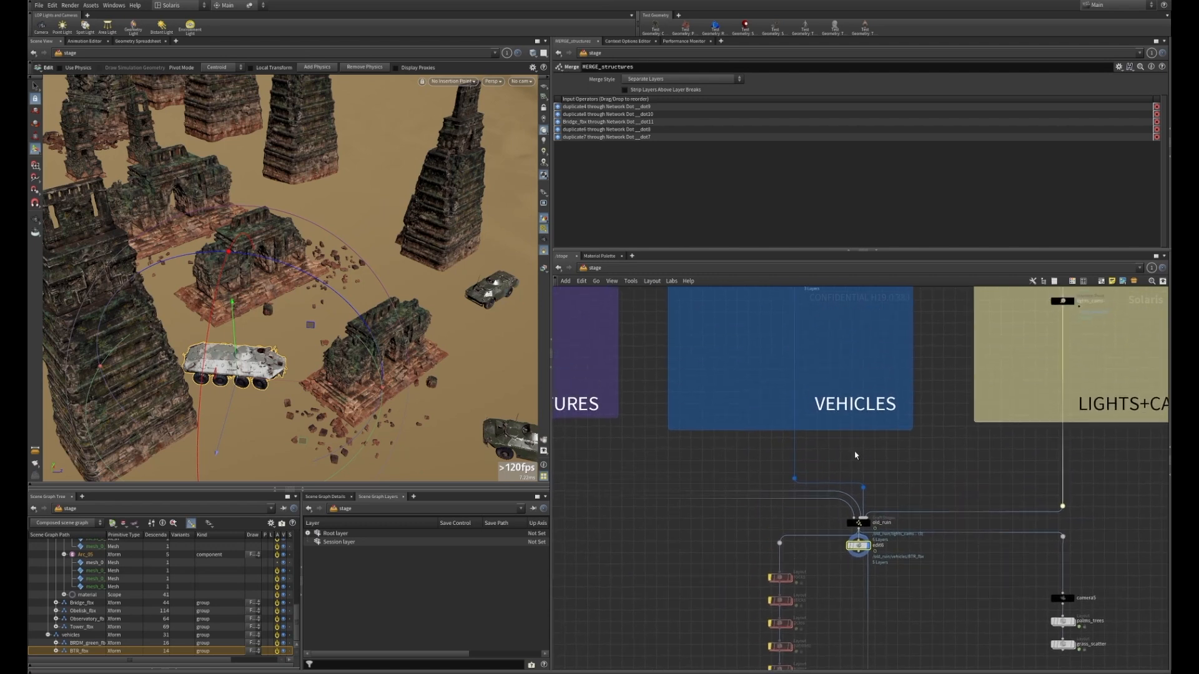
{"action": "scroll", "coordinate": [854, 454], "scroll_direction": "down", "scroll_amount": 3}
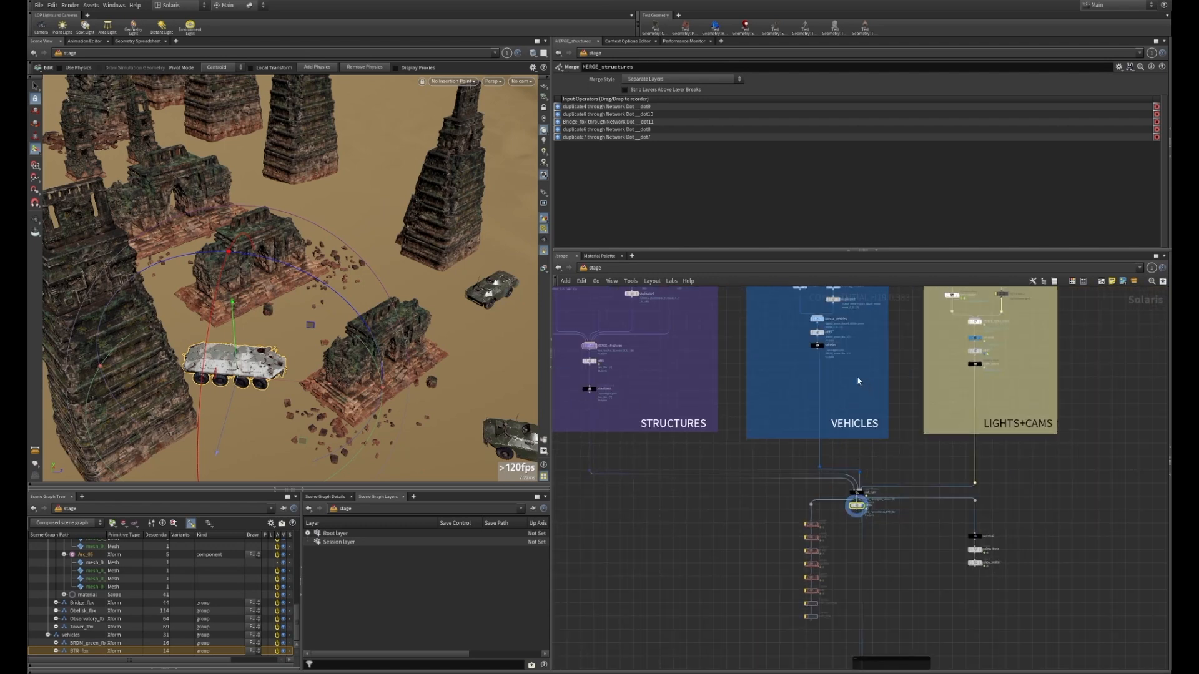
Set the insertion point to vehicles and move the BTR vehicle closer to the middle arch structure.
{"action": "left_click", "coordinate": [452, 82]}
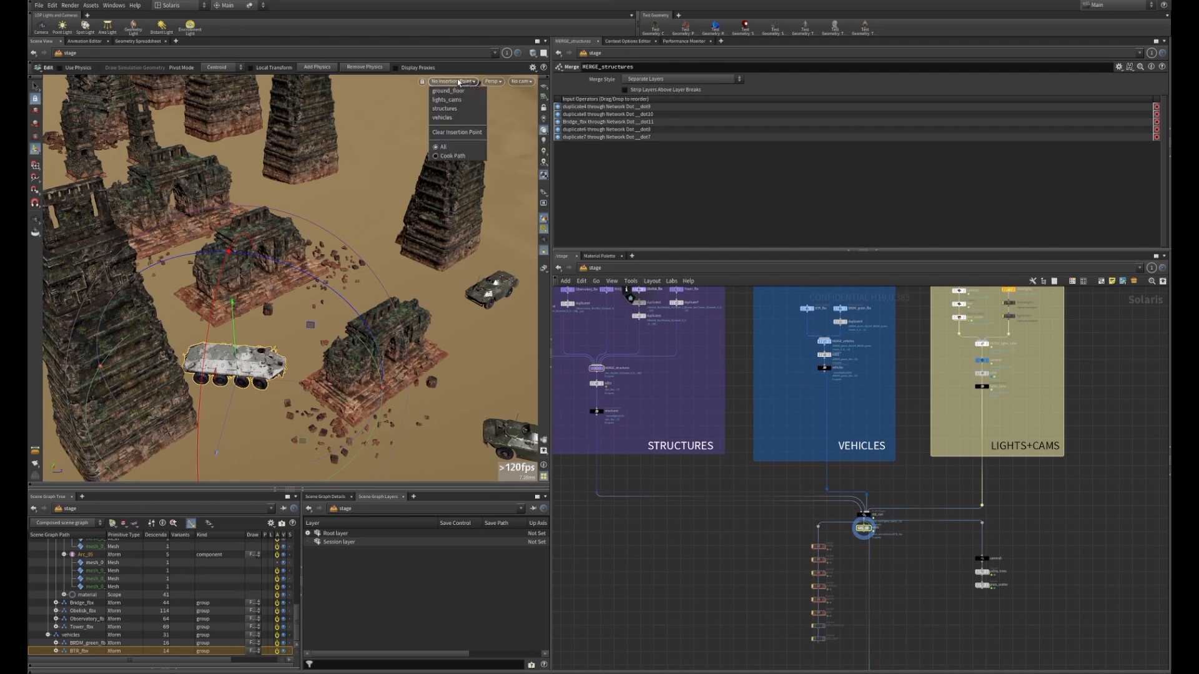
{"action": "left_click", "coordinate": [454, 118]}
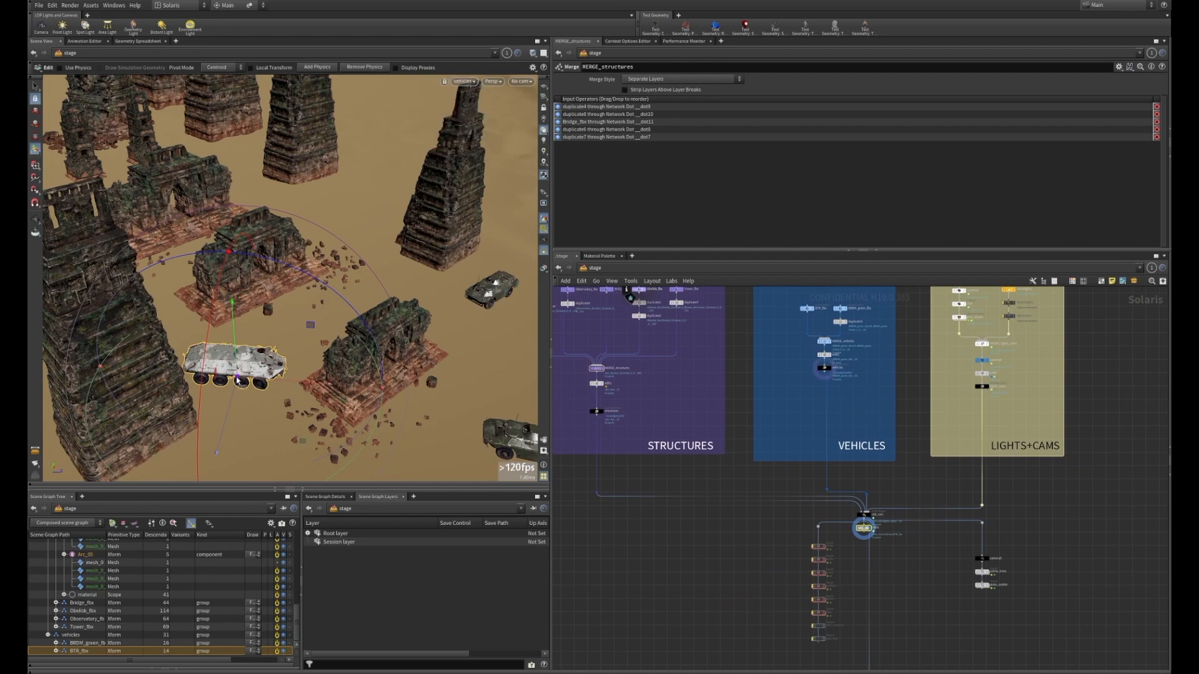
{"action": "left_click_drag", "start_coordinate": [242, 374], "coordinate": [267, 335]}
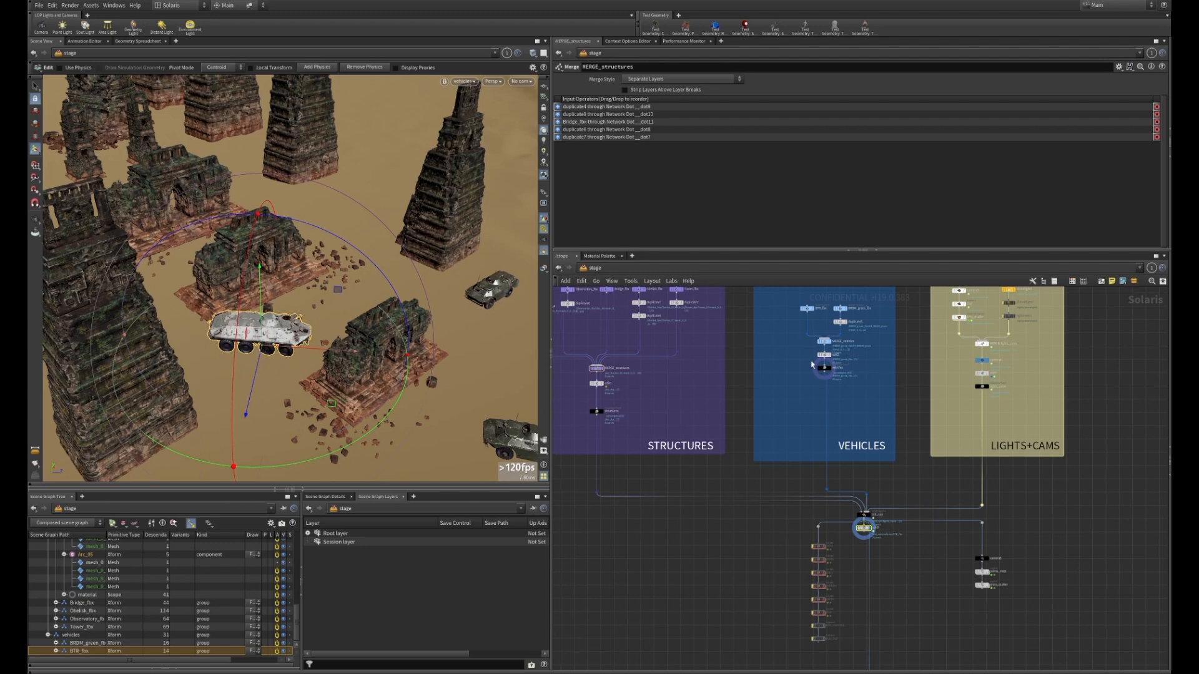
{"action": "mouse_move", "coordinate": [817, 363]}
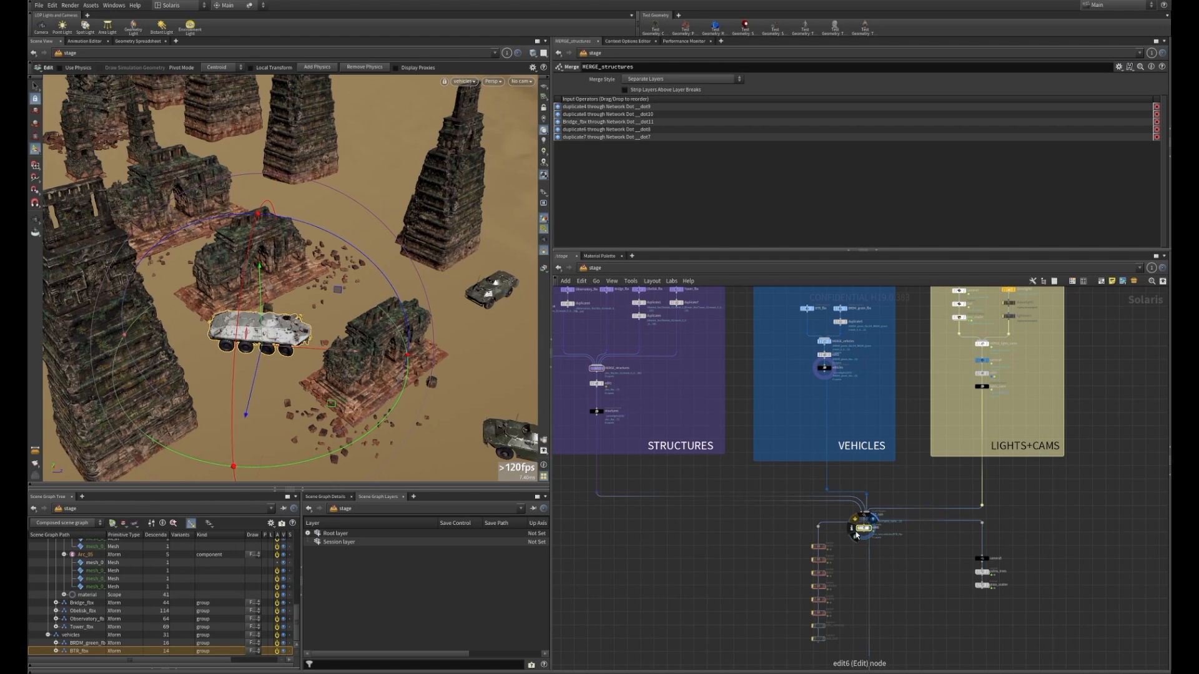
Delete the edit6 node below the old_ruin Graft Stages node.
{"action": "scroll", "coordinate": [867, 548], "scroll_direction": "up", "scroll_amount": 3}
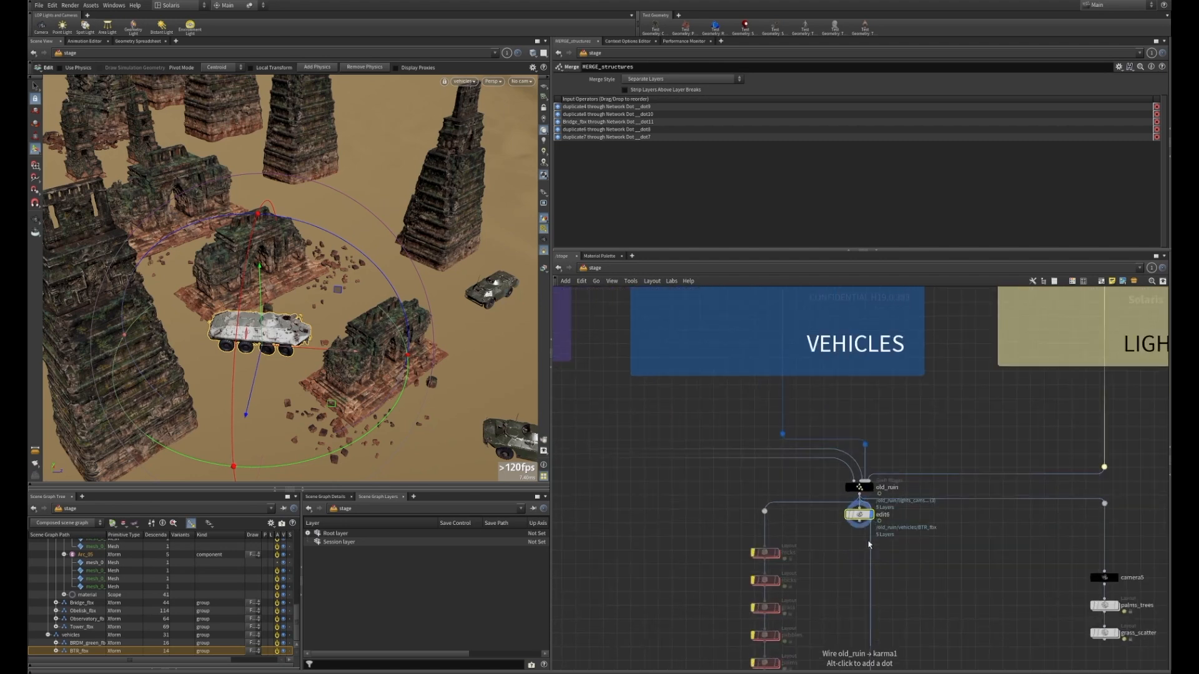
{"action": "left_click", "coordinate": [858, 515]}
{"action": "key", "text": "Delete"}
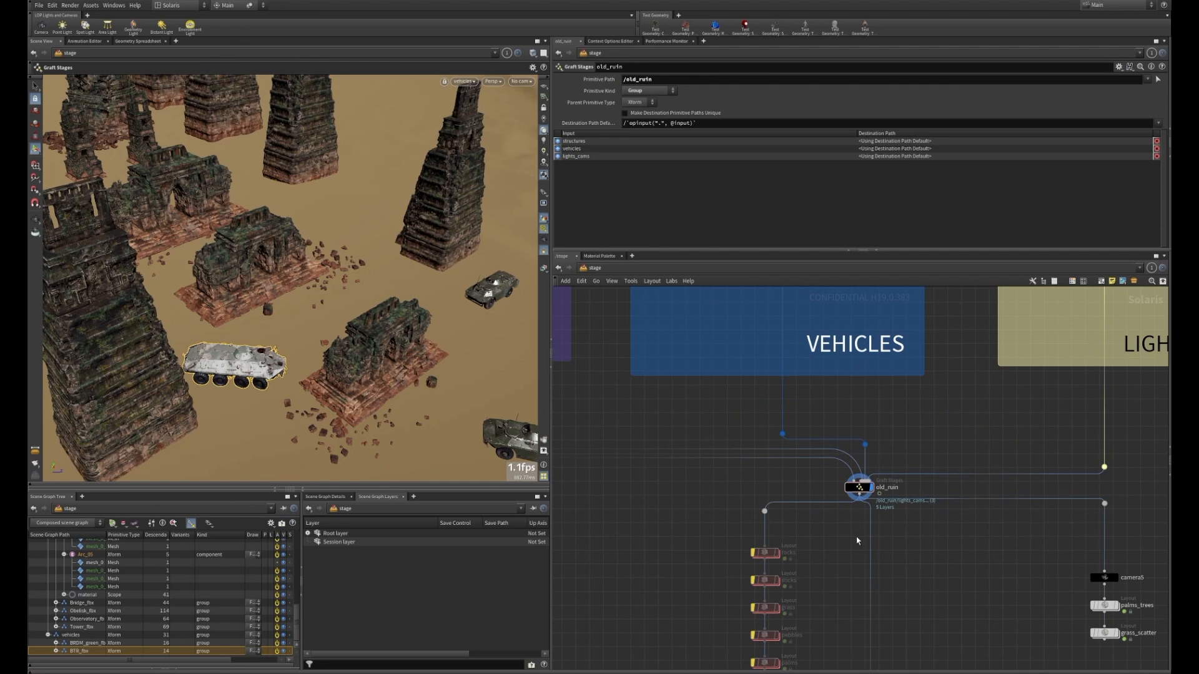
{"action": "scroll", "coordinate": [882, 529], "scroll_direction": "up", "scroll_amount": 3}
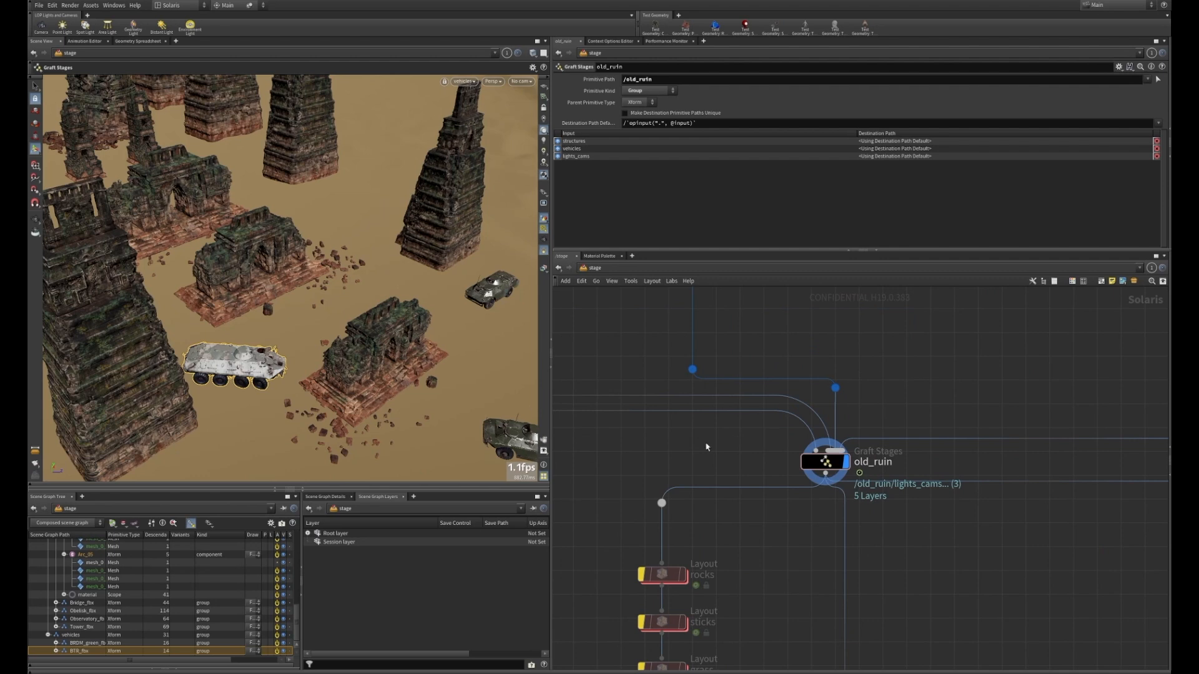
{"action": "mouse_move", "coordinate": [840, 459]}
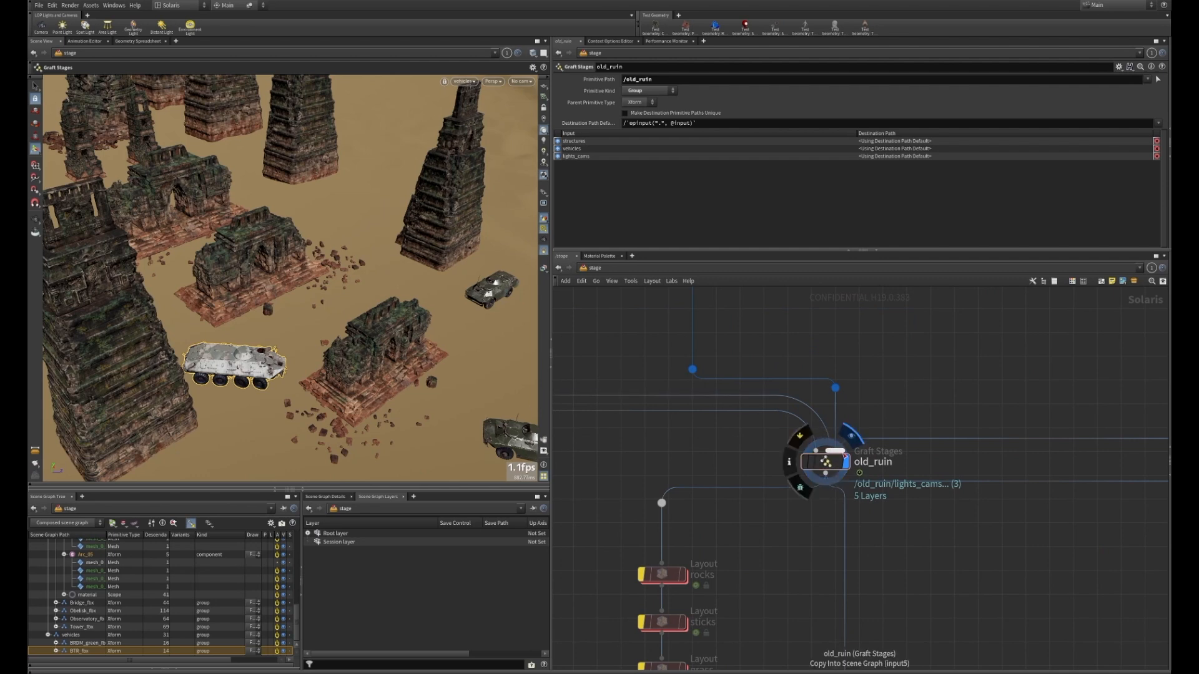
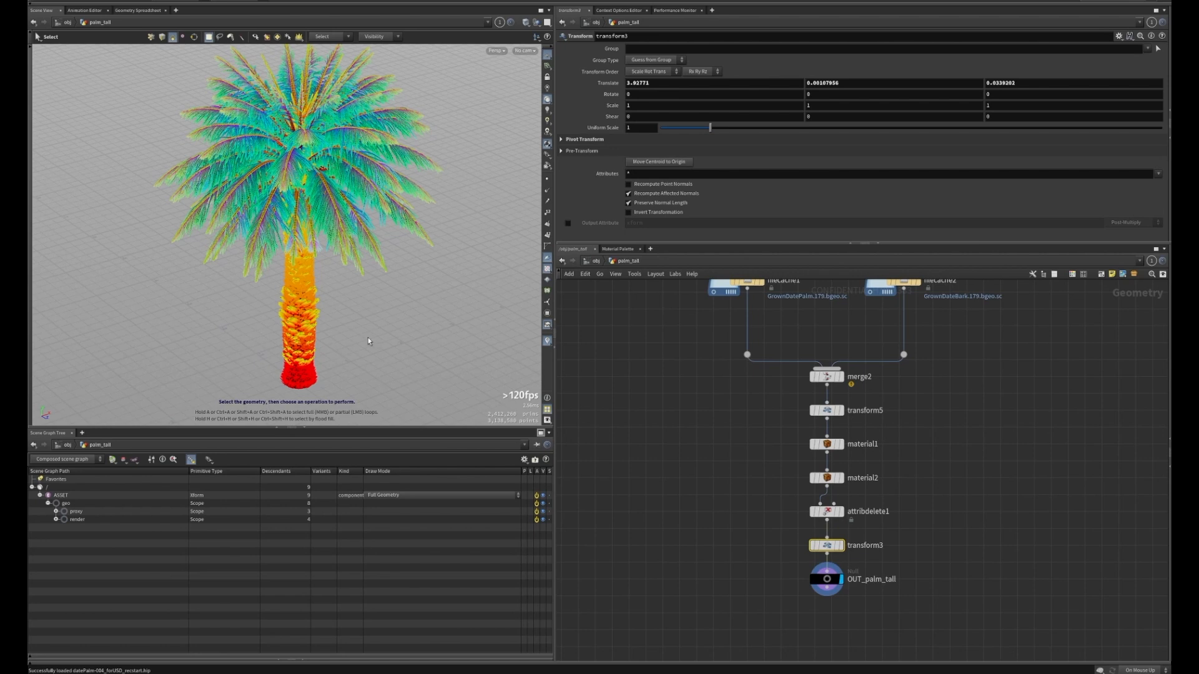
Turn on the origin gnomon in the viewport display options and check the tall palm's base against the world origin.
{"action": "key", "text": "d"}
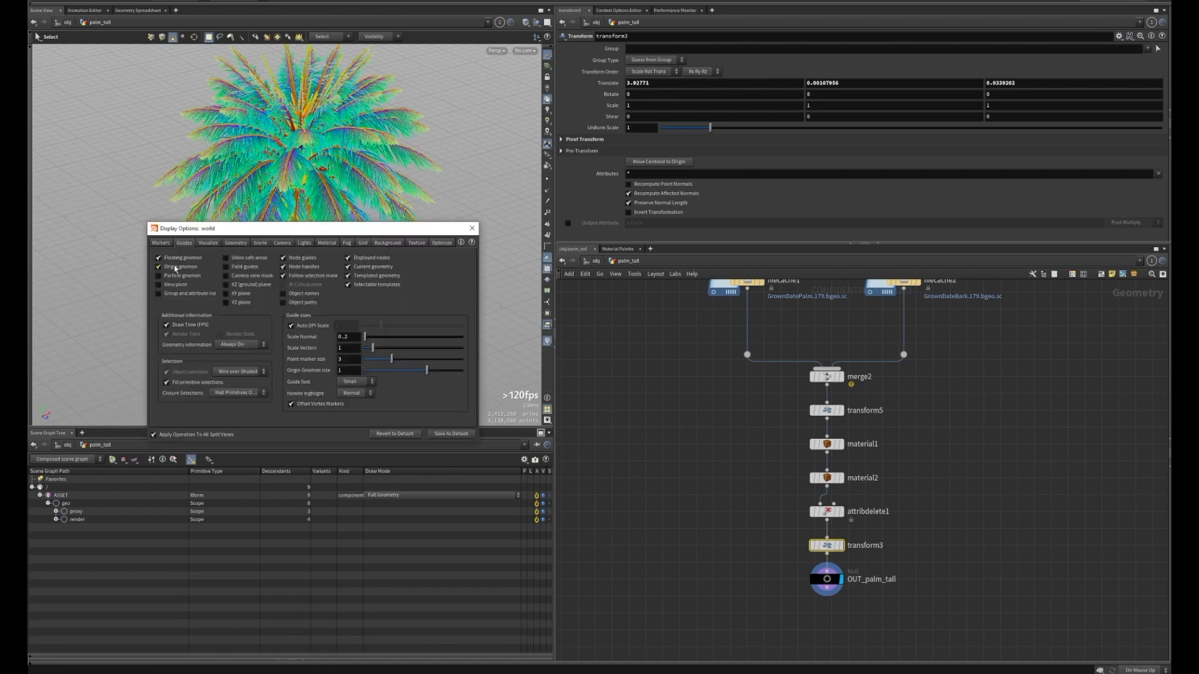
{"action": "key", "text": "d"}
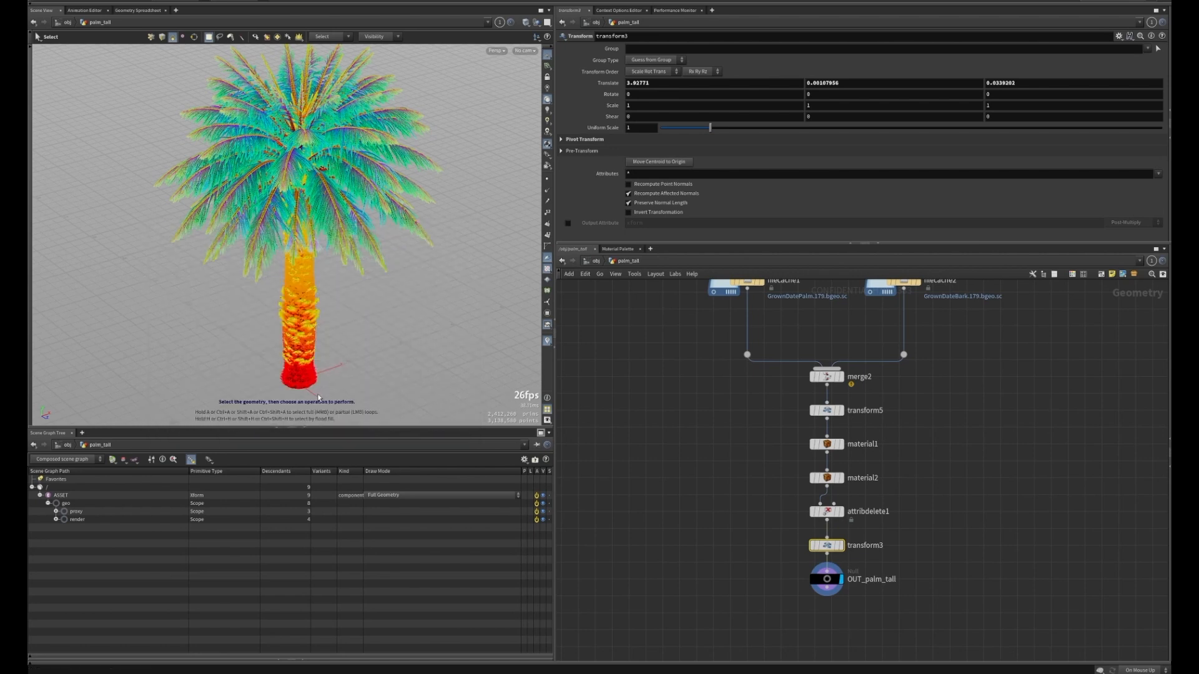
{"action": "left_click_drag", "start_coordinate": [319, 398], "coordinate": [307, 388], "text": "alt"}
{"action": "middle_click_drag", "start_coordinate": [307, 388], "coordinate": [307, 333], "text": "alt"}
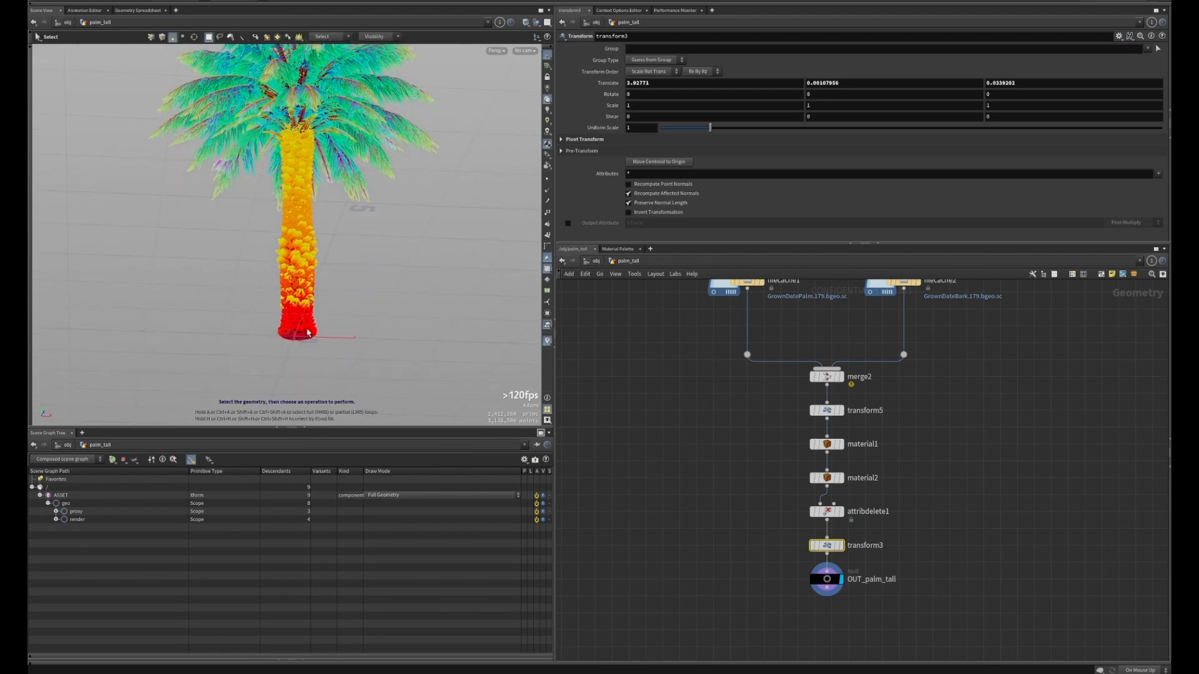
{"action": "left_click_drag", "start_coordinate": [332, 289], "coordinate": [332, 331], "text": "alt"}
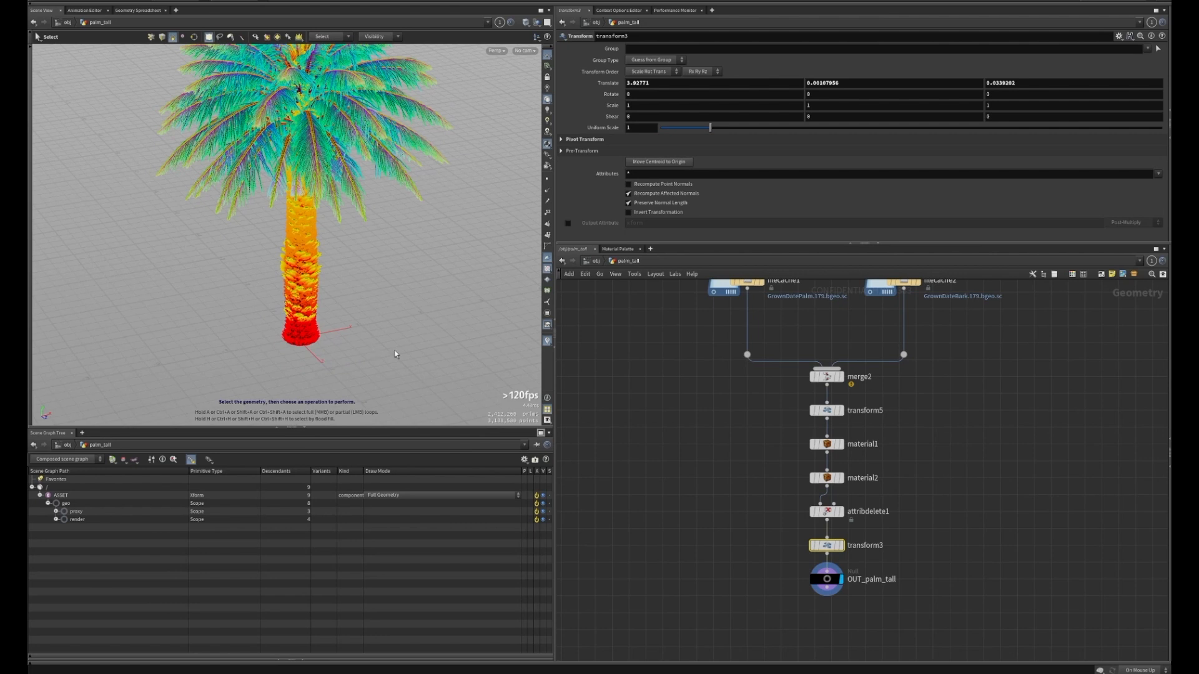
Select the OUT_palm_tall null, return to the object level, and clear the selection.
{"action": "left_click", "coordinate": [772, 565]}
{"action": "left_click_drag", "start_coordinate": [786, 569], "coordinate": [872, 602]}
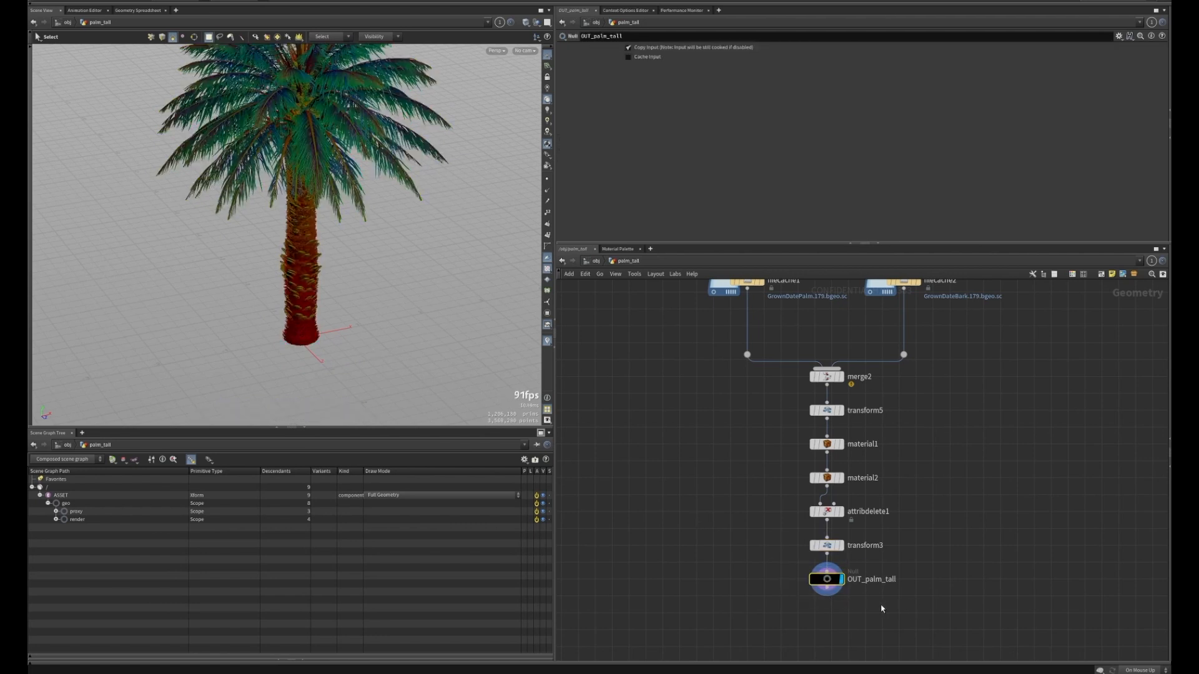
{"action": "left_click", "coordinate": [706, 584]}
{"action": "key", "text": "u"}
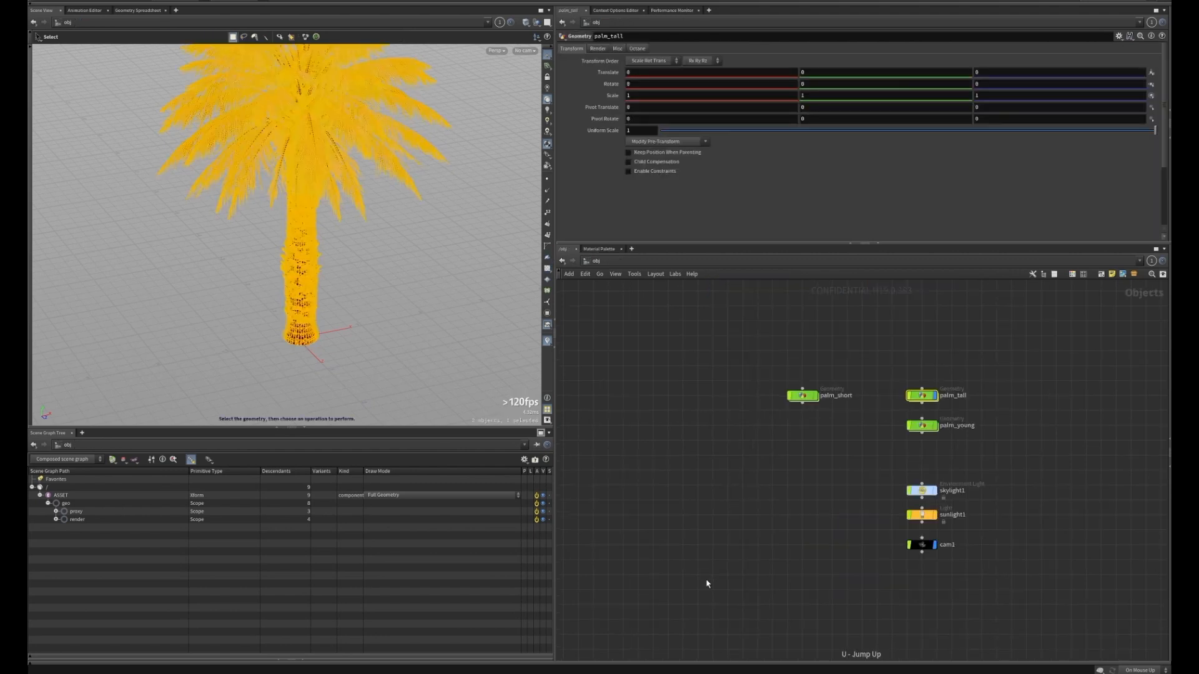
{"action": "left_click", "coordinate": [732, 472]}
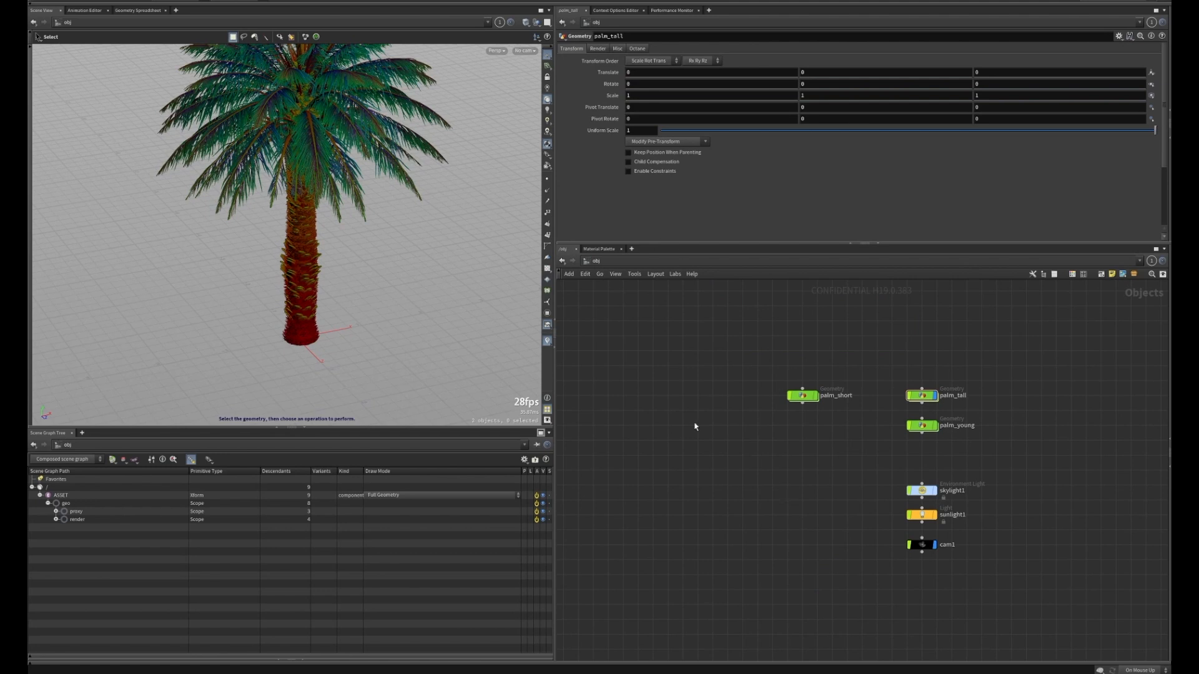
Switch to the Solaris stage and add a Component Builder setup beside the palm_tall network, spreading apart its geometry and material library nodes.
{"action": "key", "text": "z"}
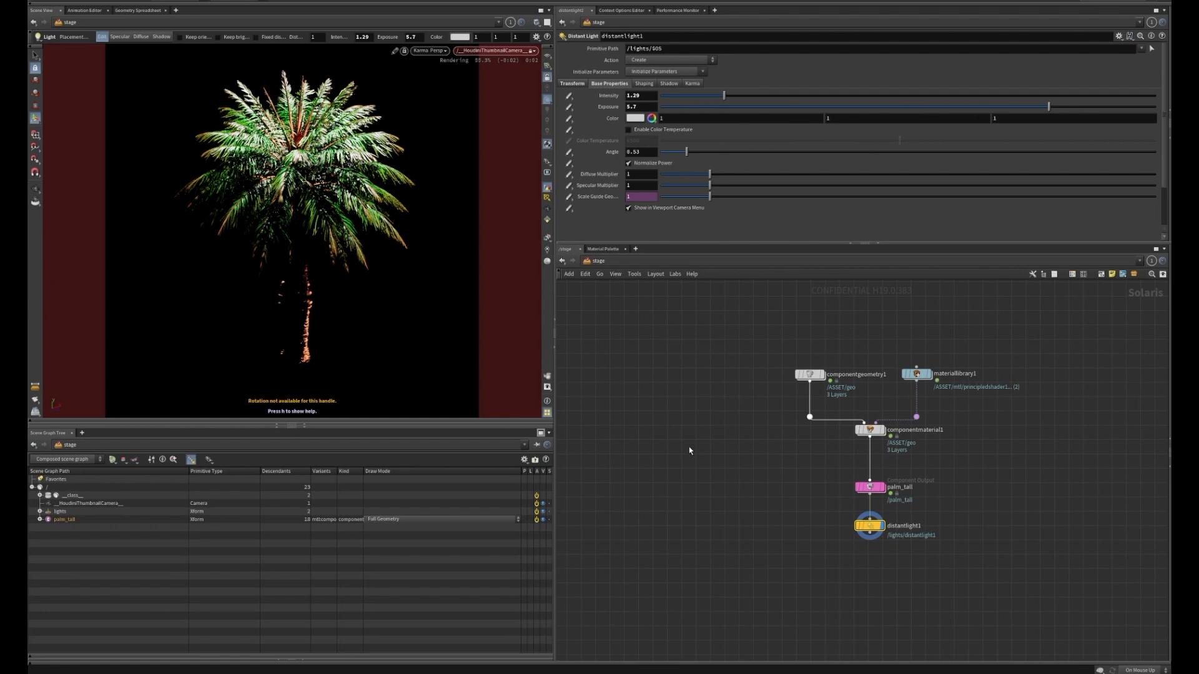
{"action": "middle_click_drag", "start_coordinate": [689, 447], "coordinate": [749, 465]}
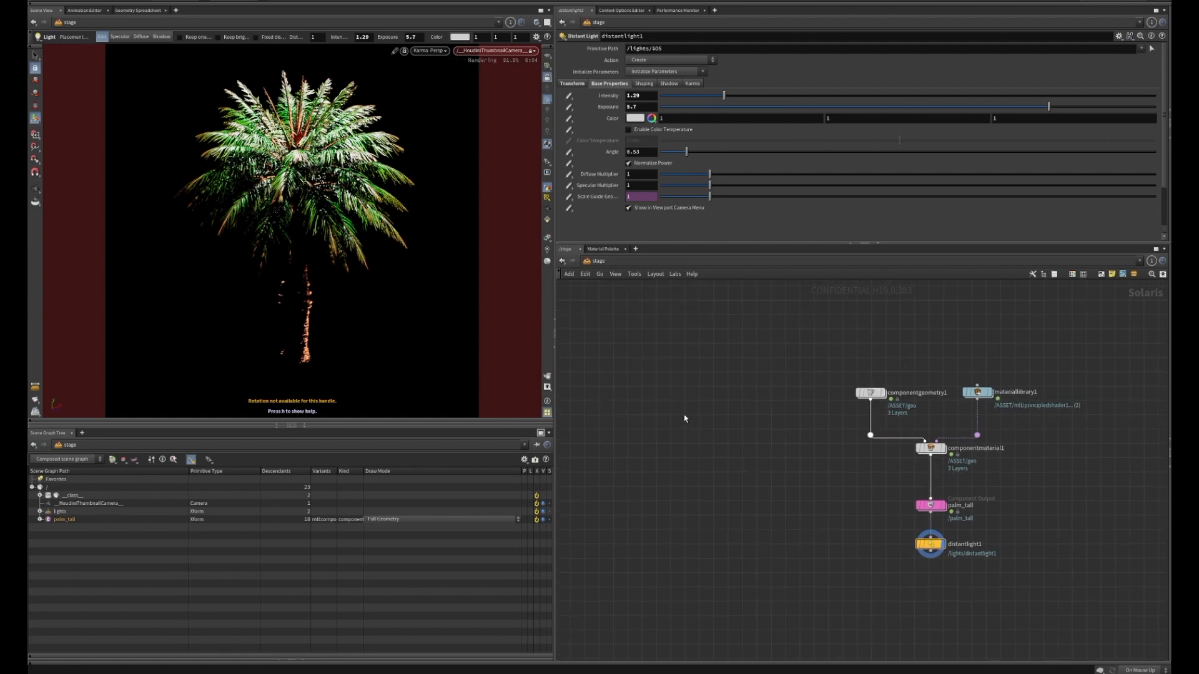
{"action": "key", "text": "Tab"}
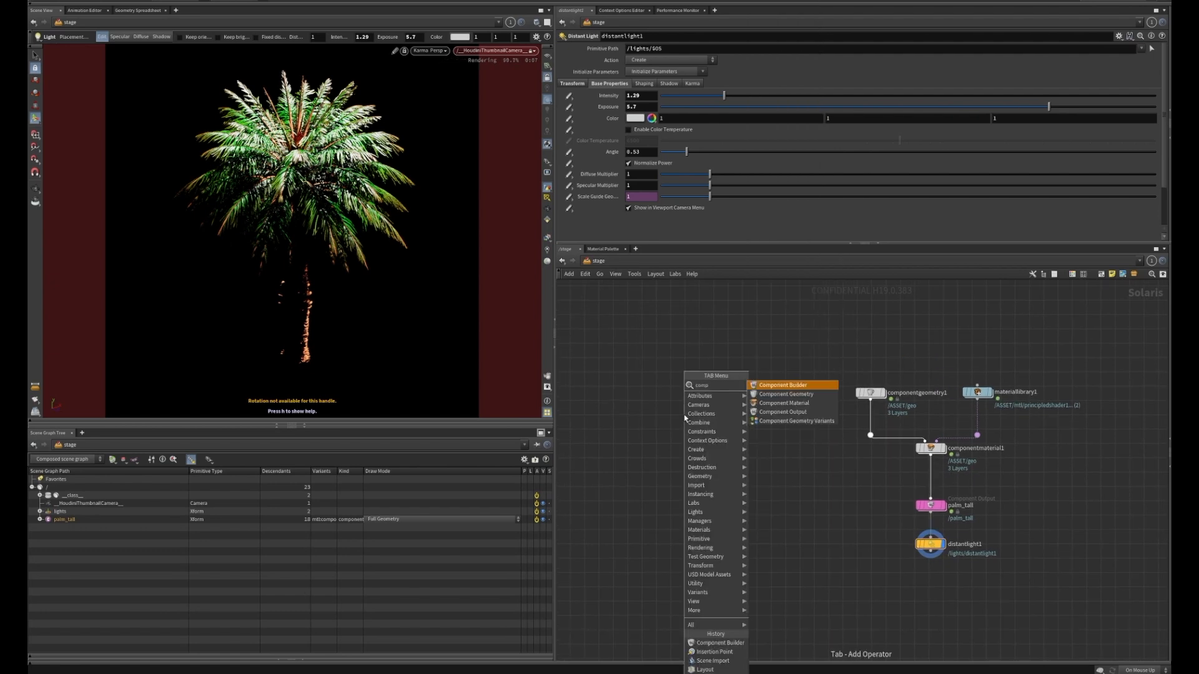
{"action": "key", "text": "Escape"}
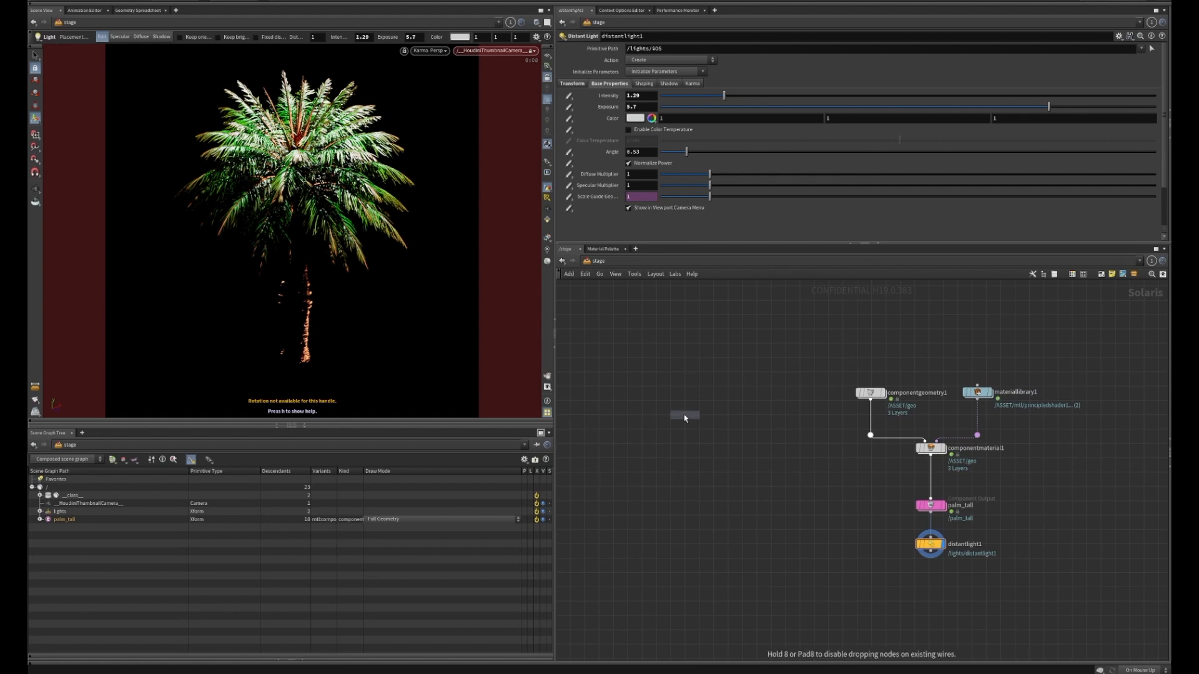
{"action": "left_click", "coordinate": [685, 418]}
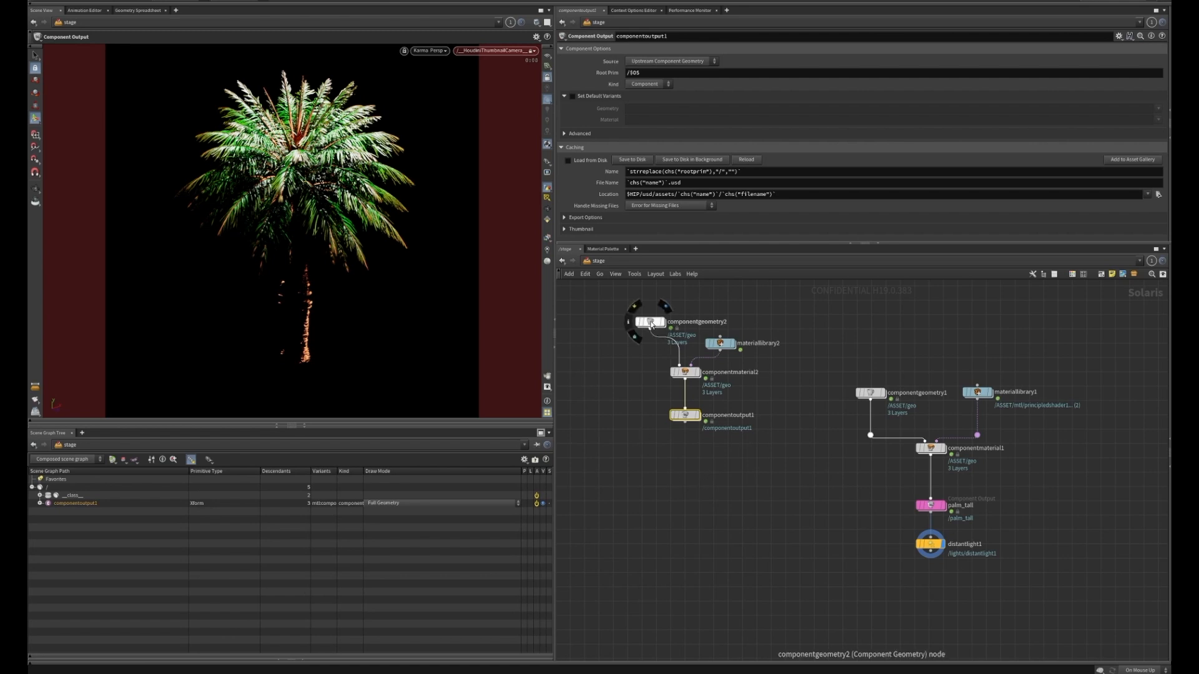
{"action": "left_click_drag", "start_coordinate": [650, 322], "coordinate": [629, 319]}
{"action": "left_click_drag", "start_coordinate": [728, 346], "coordinate": [761, 324]}
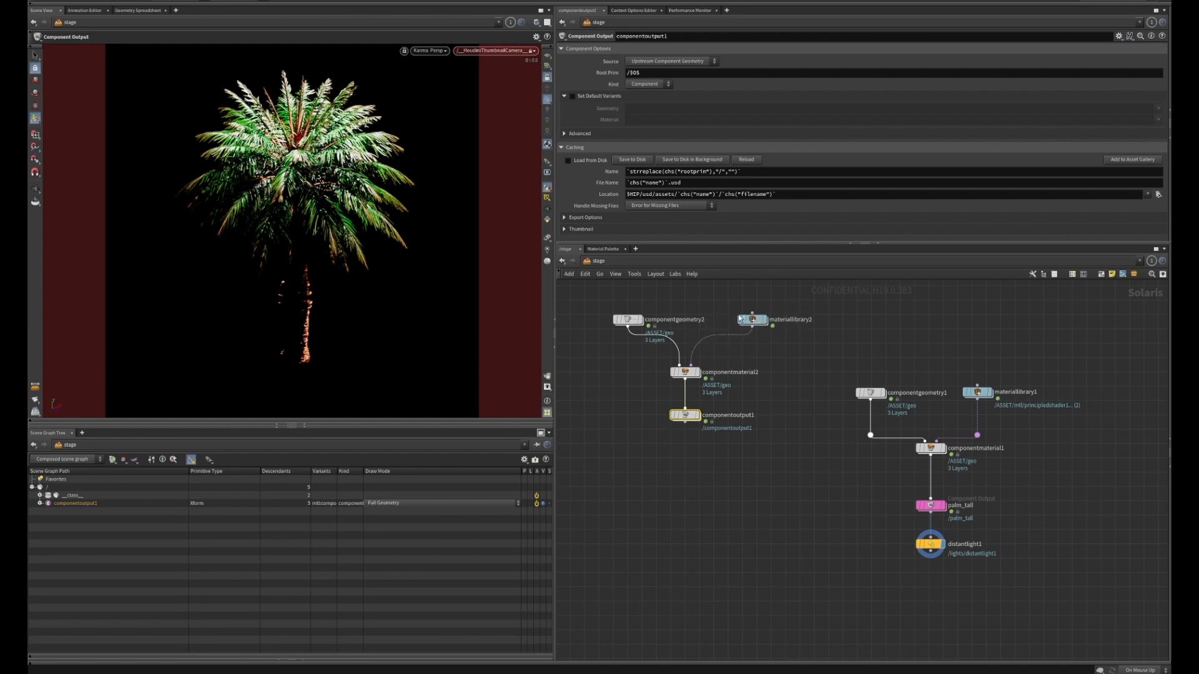
Look inside the new componentgeometry2 node at its empty output network and return to the stage.
{"action": "left_click", "coordinate": [628, 319]}
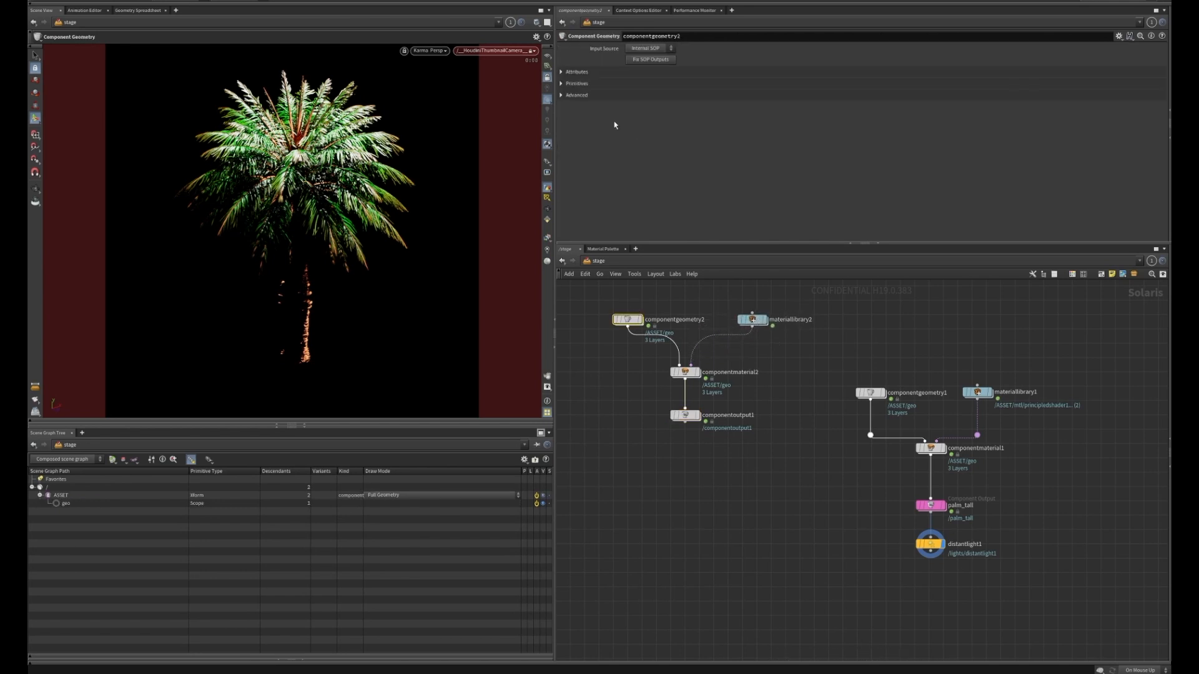
{"action": "double_click", "coordinate": [627, 319]}
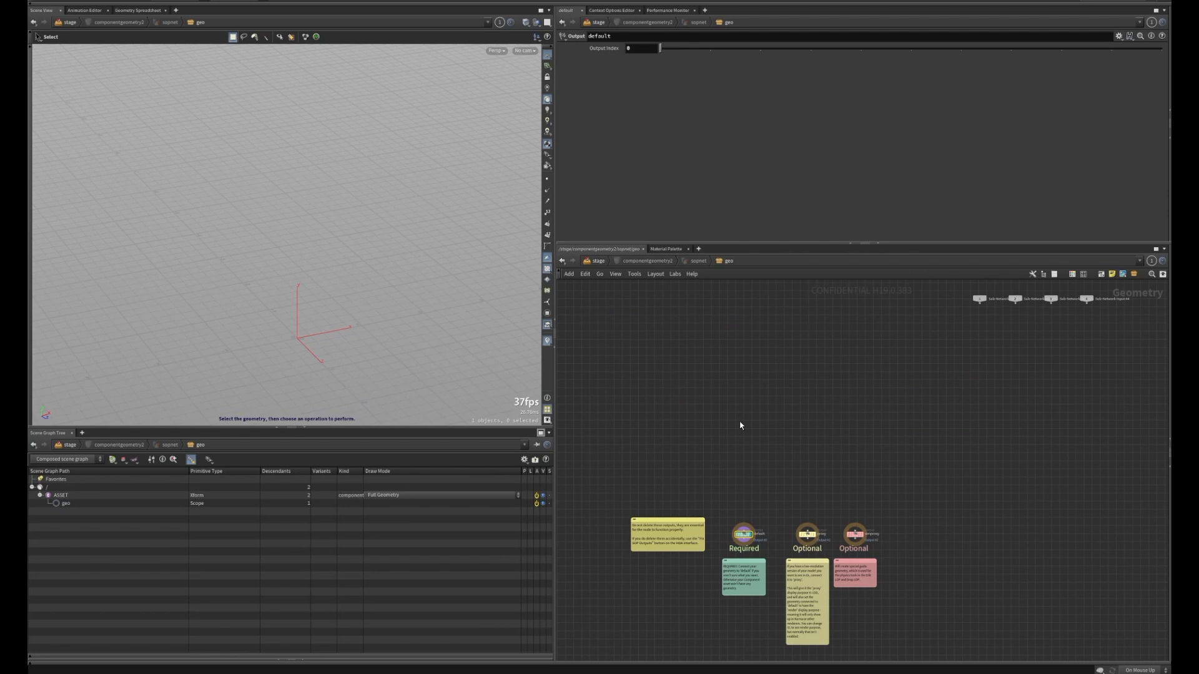
{"action": "key", "text": "u"}
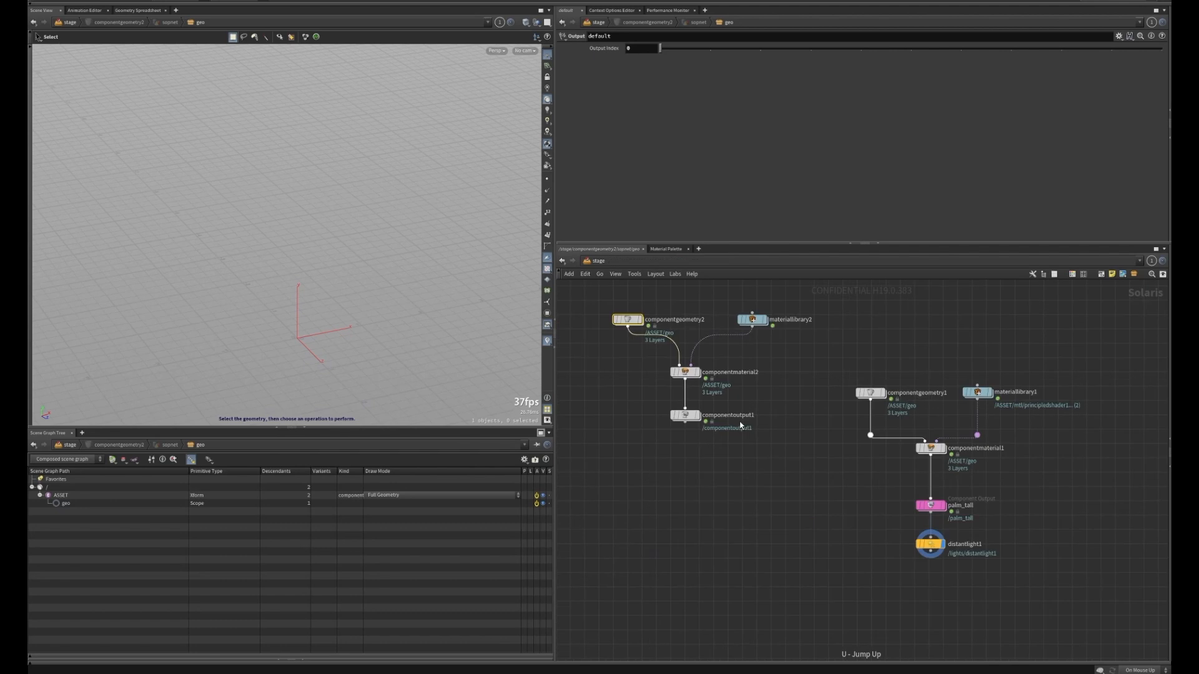
Open componentgeometry1 and inspect the palm_tall Object Merge that brings in /obj/palm_tall/OUT_palm_tall.
{"action": "double_click", "coordinate": [870, 392]}
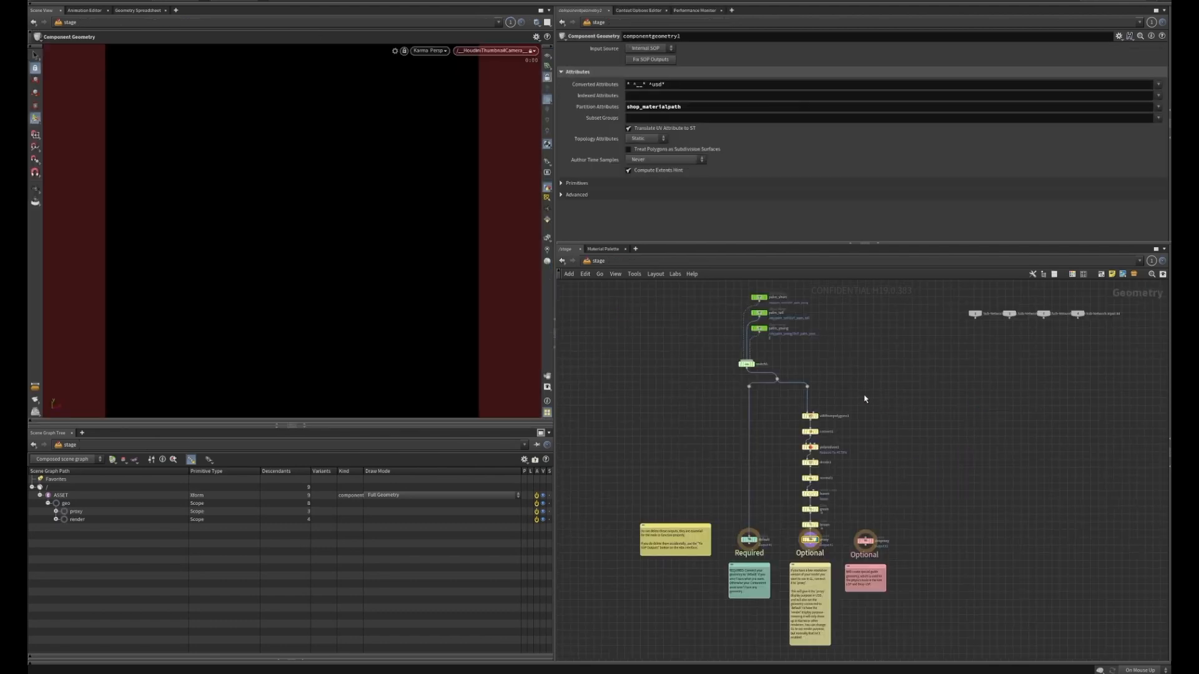
{"action": "middle_click_drag", "start_coordinate": [710, 359], "coordinate": [732, 419]}
{"action": "scroll", "coordinate": [758, 396], "scroll_direction": "up", "scroll_amount": 5}
{"action": "middle_click_drag", "start_coordinate": [752, 345], "coordinate": [712, 402]}
{"action": "scroll", "coordinate": [712, 401], "scroll_direction": "up", "scroll_amount": 2}
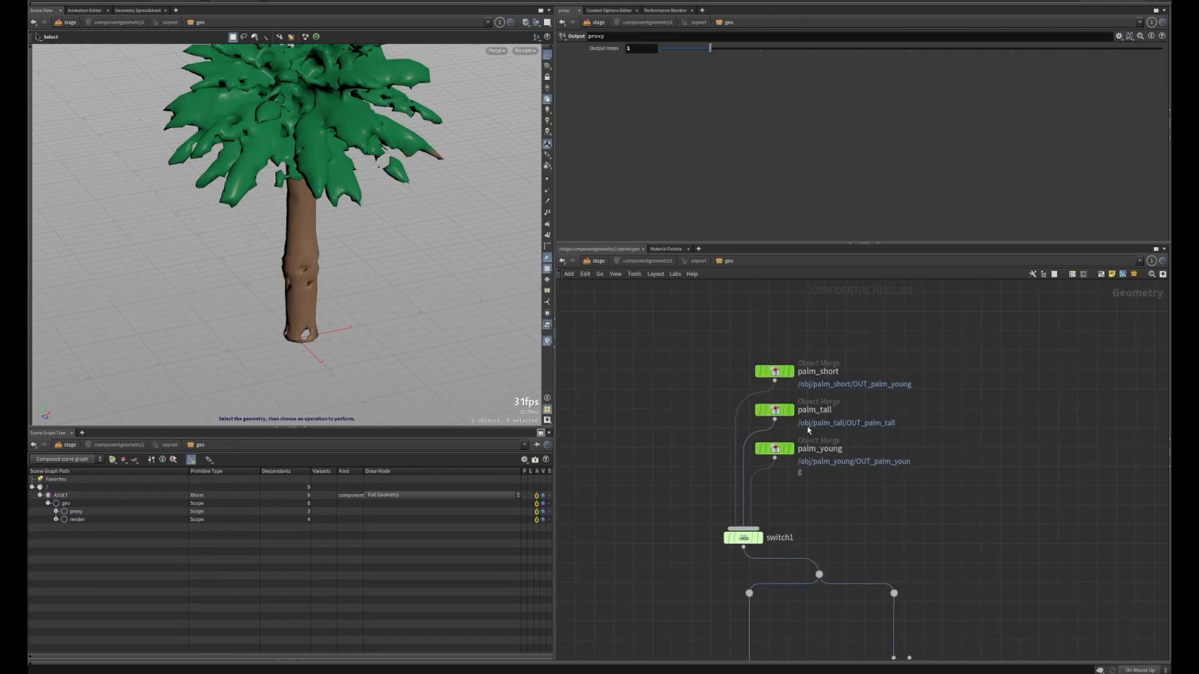
{"action": "left_click_drag", "start_coordinate": [824, 391], "coordinate": [769, 425]}
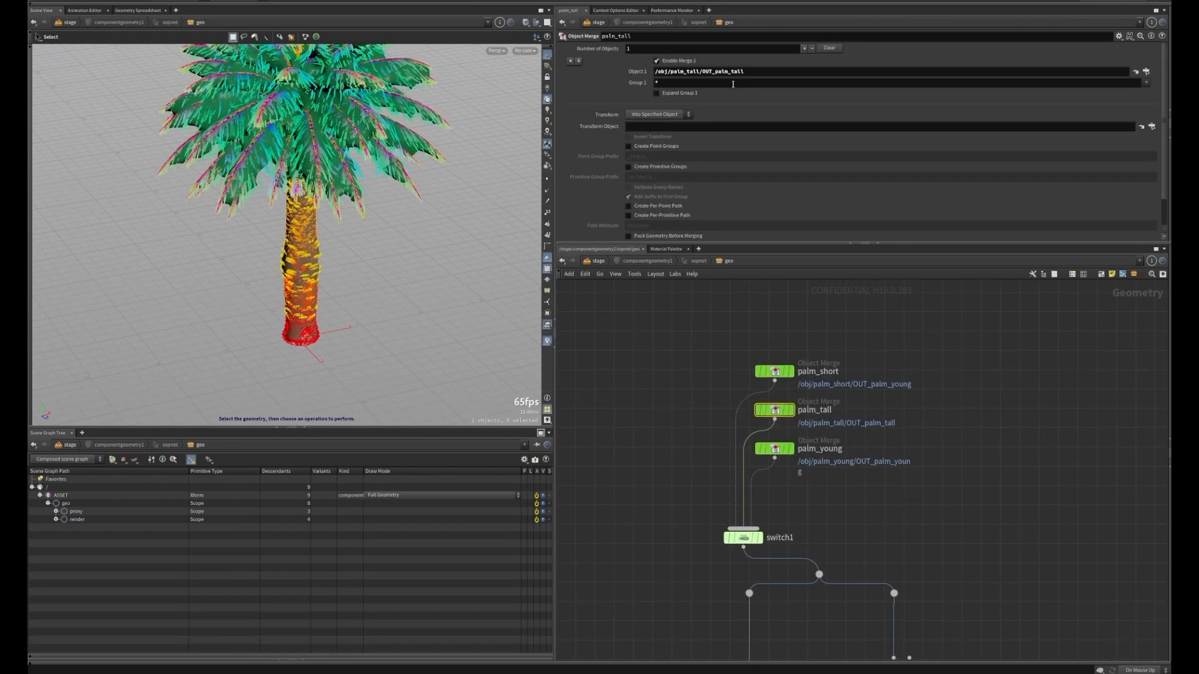
Examine the default output's information and select the proxy output to view the whole low-resolution palm.
{"action": "middle_click_drag", "start_coordinate": [992, 545], "coordinate": [948, 302]}
{"action": "scroll", "coordinate": [948, 302], "scroll_direction": "down", "scroll_amount": 2}
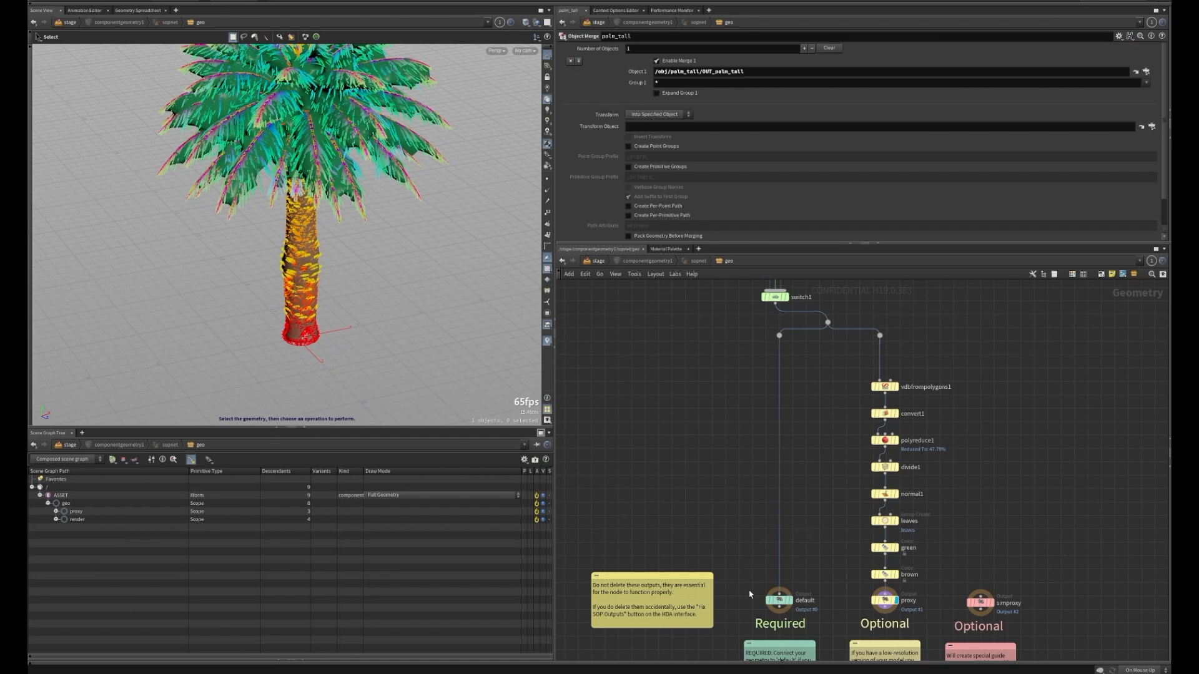
{"action": "middle_click", "coordinate": [781, 602]}
{"action": "left_click", "coordinate": [885, 600]}
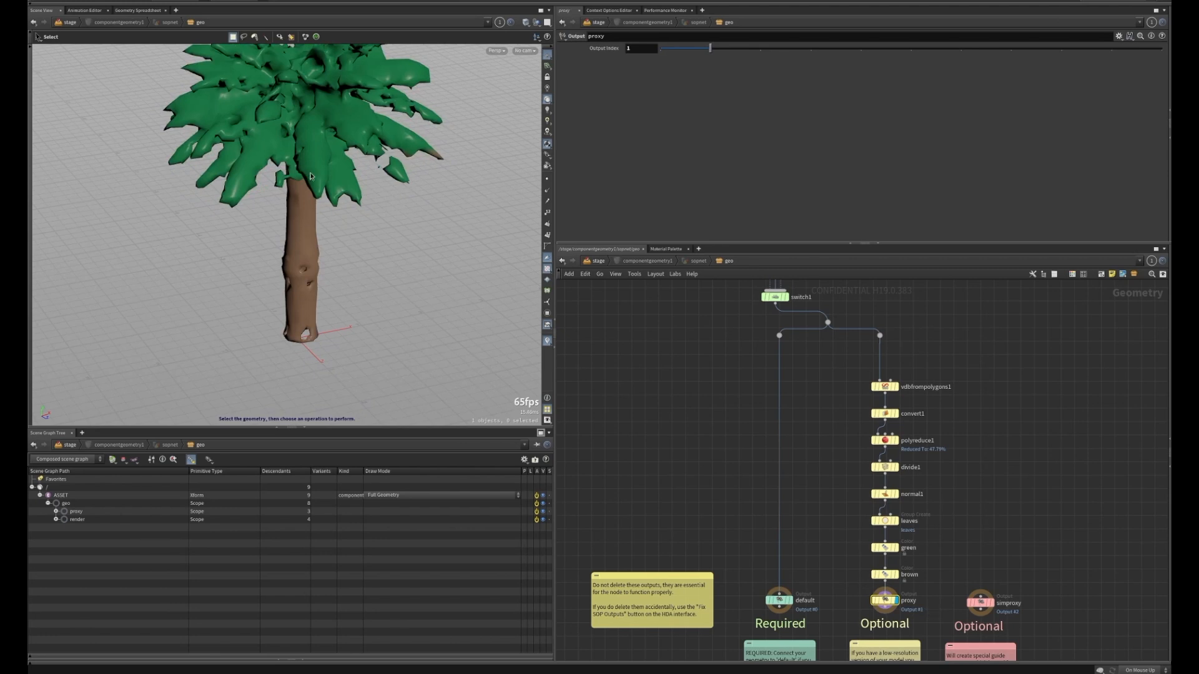
{"action": "key", "text": "Escape"}
{"action": "left_click_drag", "start_coordinate": [313, 177], "coordinate": [390, 214]}
{"action": "key", "text": "s"}
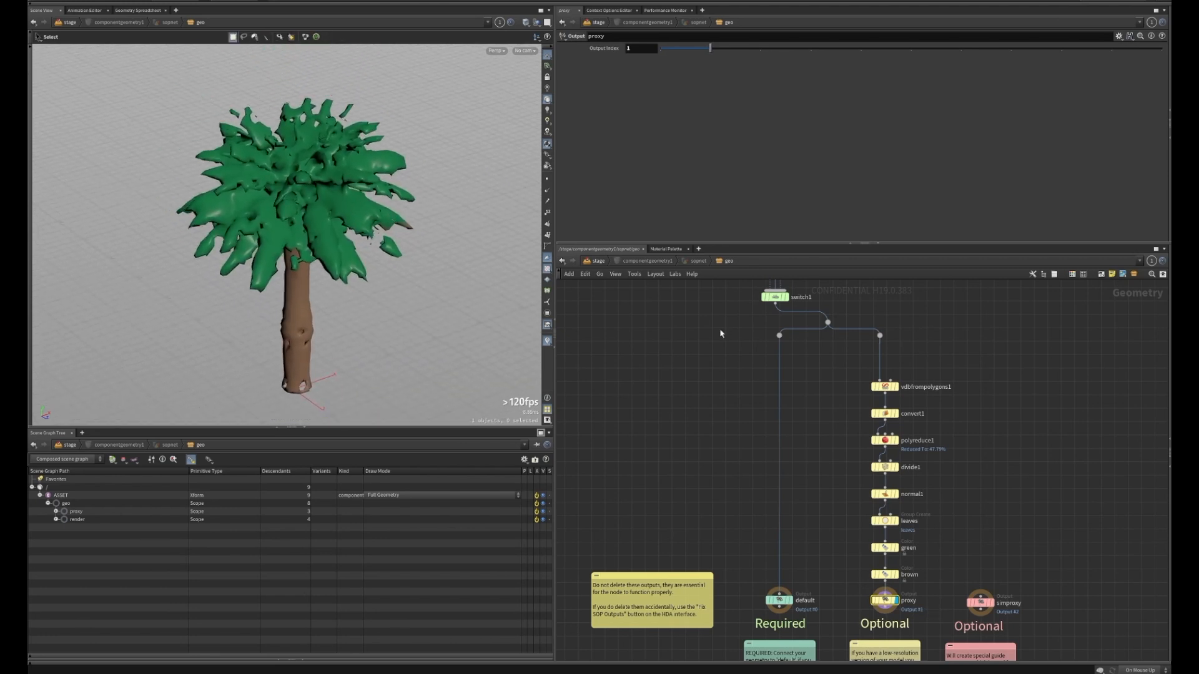
Inspect the proxy branch's nodes in order, from vdbfrompolygons1 through convert, polyreduce, divide, normal and the leaves group to the green color.
{"action": "left_click_drag", "start_coordinate": [851, 367], "coordinate": [921, 404]}
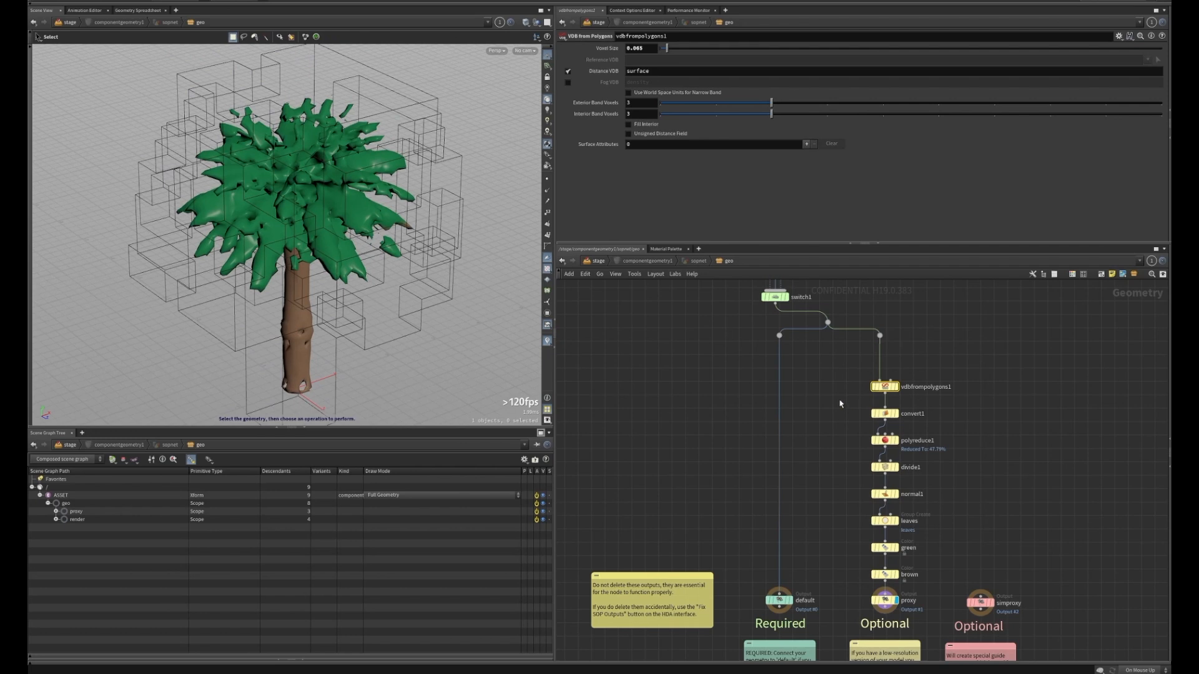
{"action": "left_click_drag", "start_coordinate": [840, 404], "coordinate": [935, 426]}
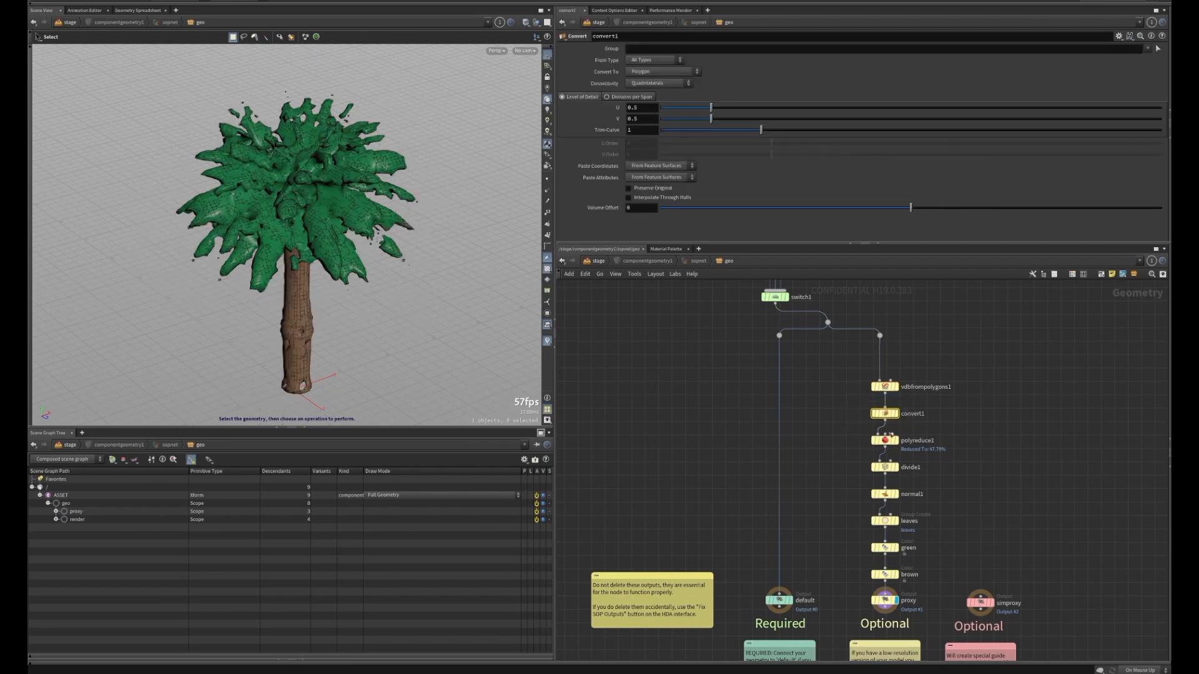
{"action": "left_click_drag", "start_coordinate": [844, 429], "coordinate": [930, 455]}
{"action": "left_click_drag", "start_coordinate": [851, 455], "coordinate": [919, 503]}
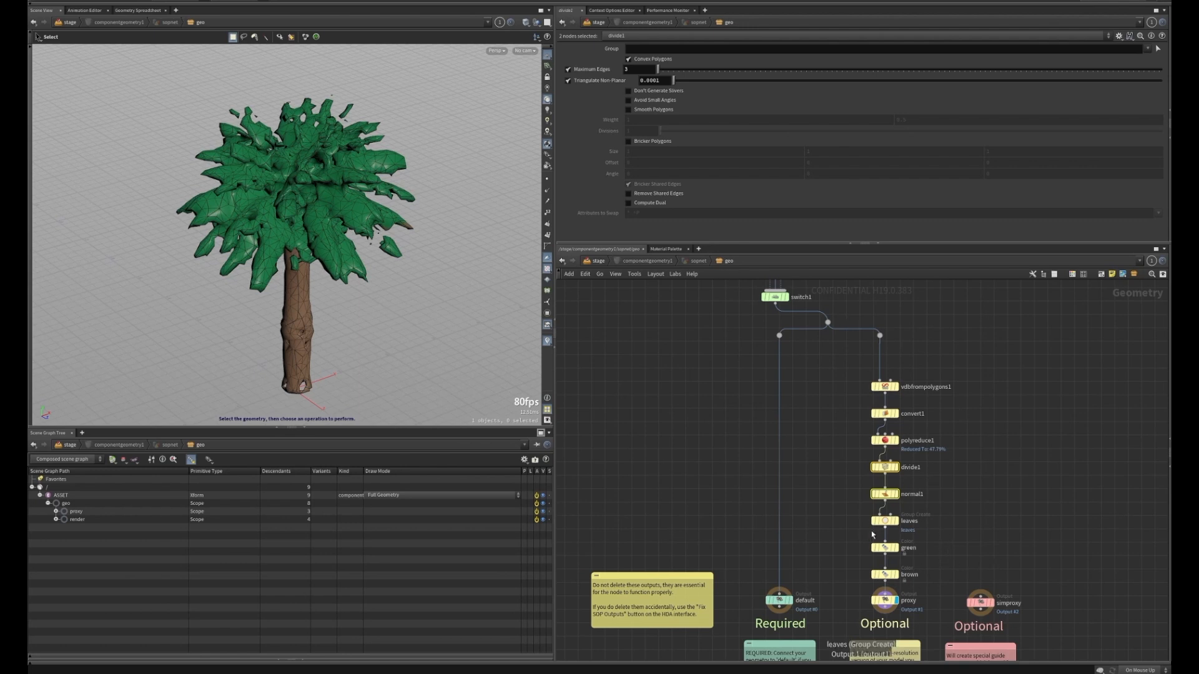
{"action": "left_click_drag", "start_coordinate": [855, 511], "coordinate": [923, 534]}
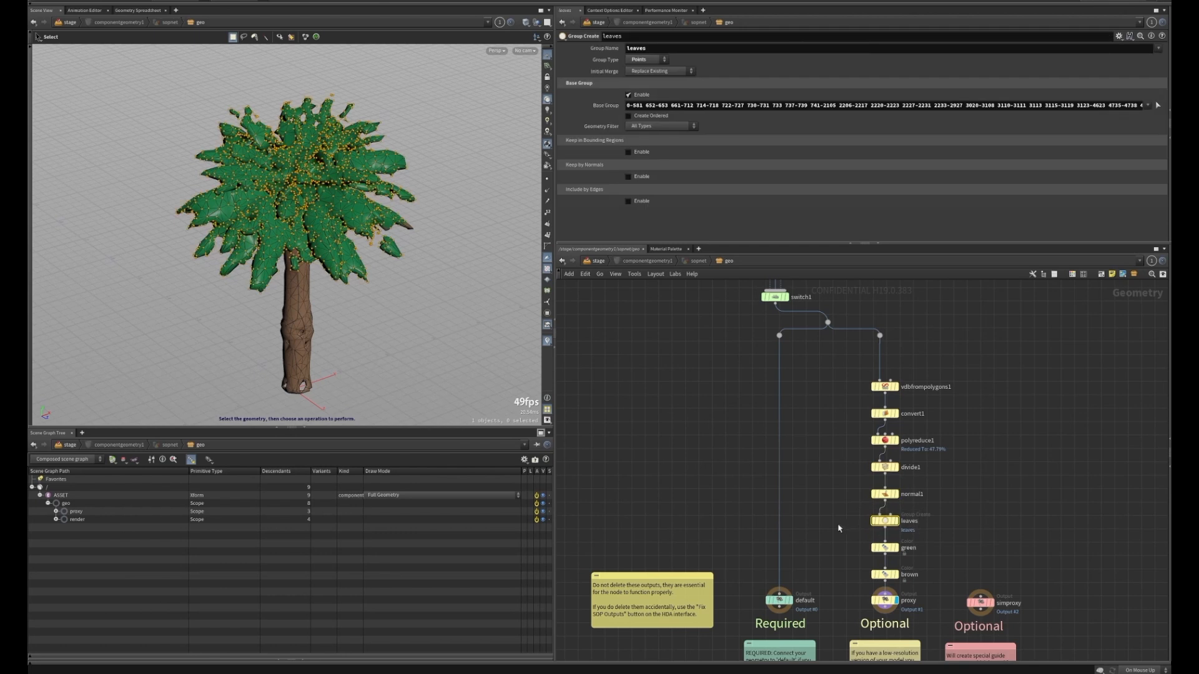
{"action": "left_click_drag", "start_coordinate": [845, 535], "coordinate": [919, 581]}
{"action": "left_click", "coordinate": [826, 497]}
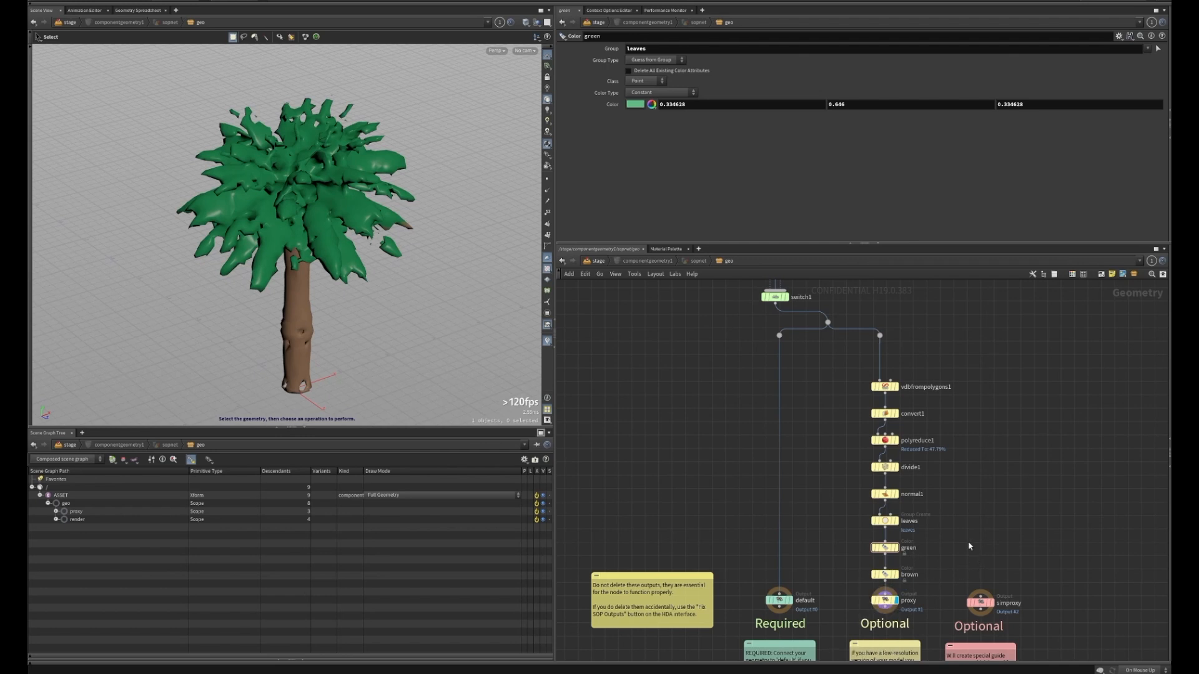
Return to the stage and compare the settings of materiallibrary2 and materiallibrary1, also looking inside materiallibrary2.
{"action": "key", "text": "u"}
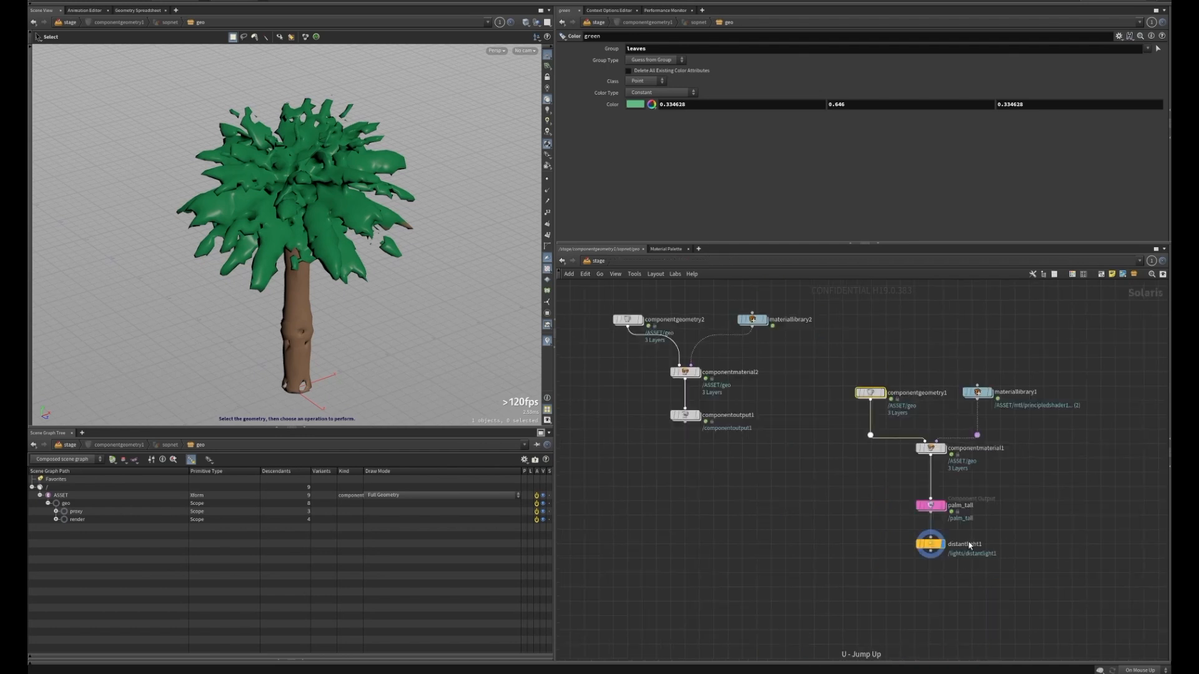
{"action": "left_click", "coordinate": [758, 320]}
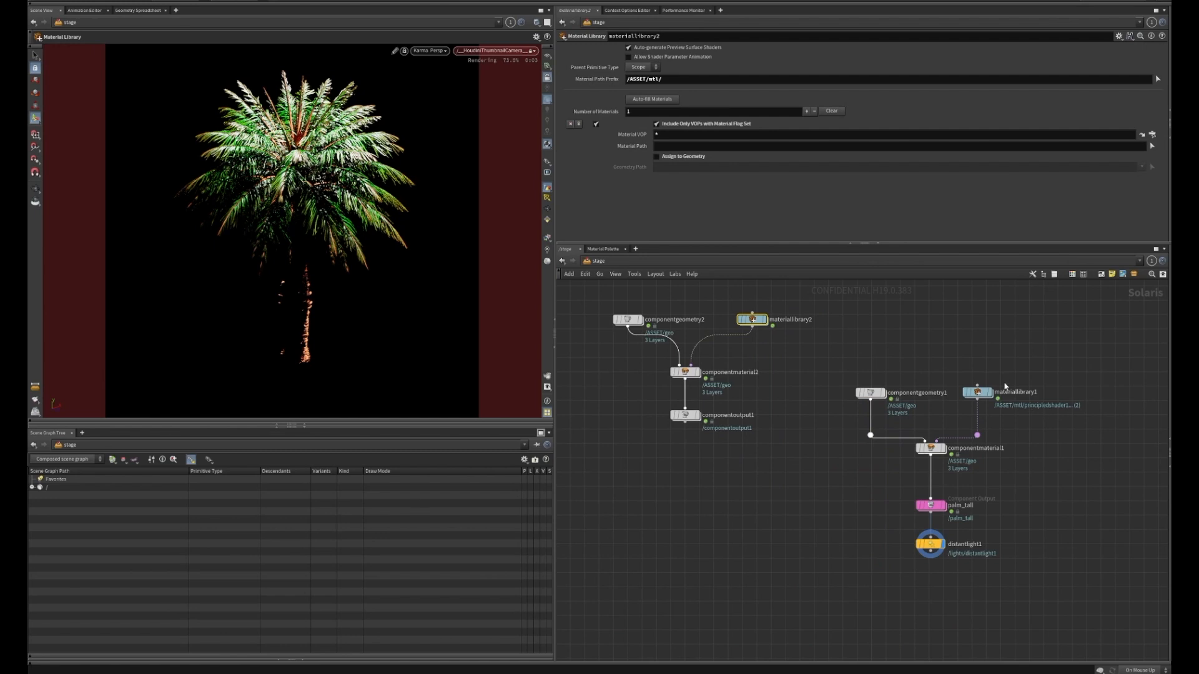
{"action": "left_click", "coordinate": [977, 392]}
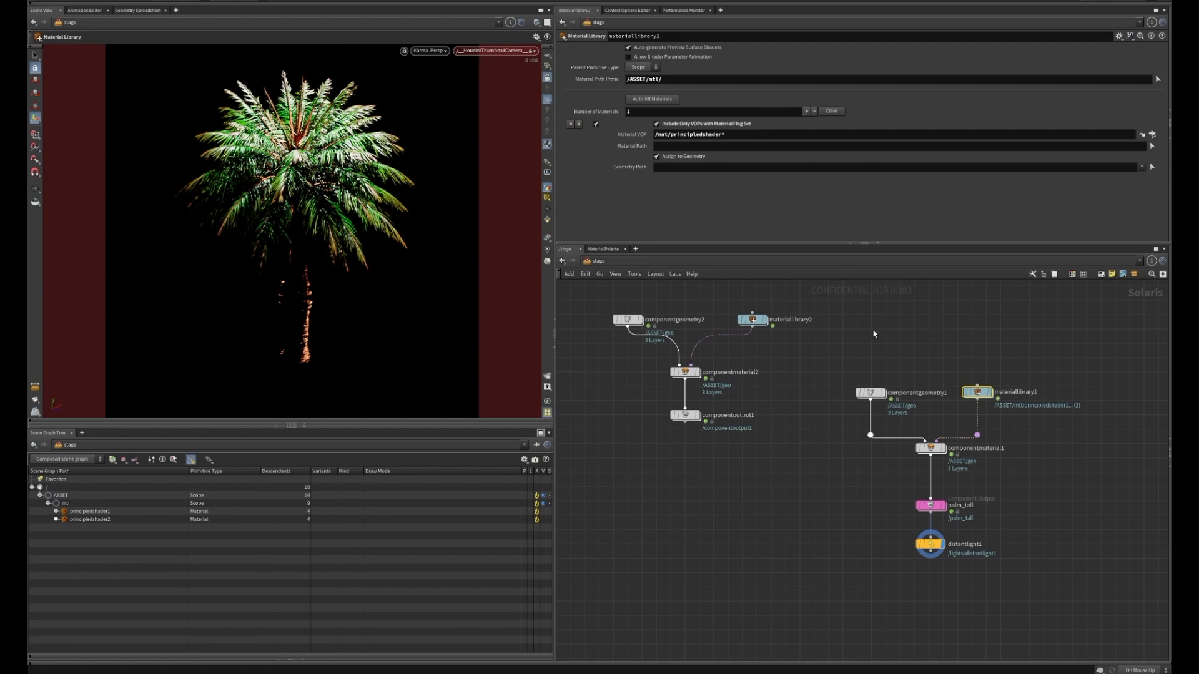
{"action": "double_click", "coordinate": [752, 319]}
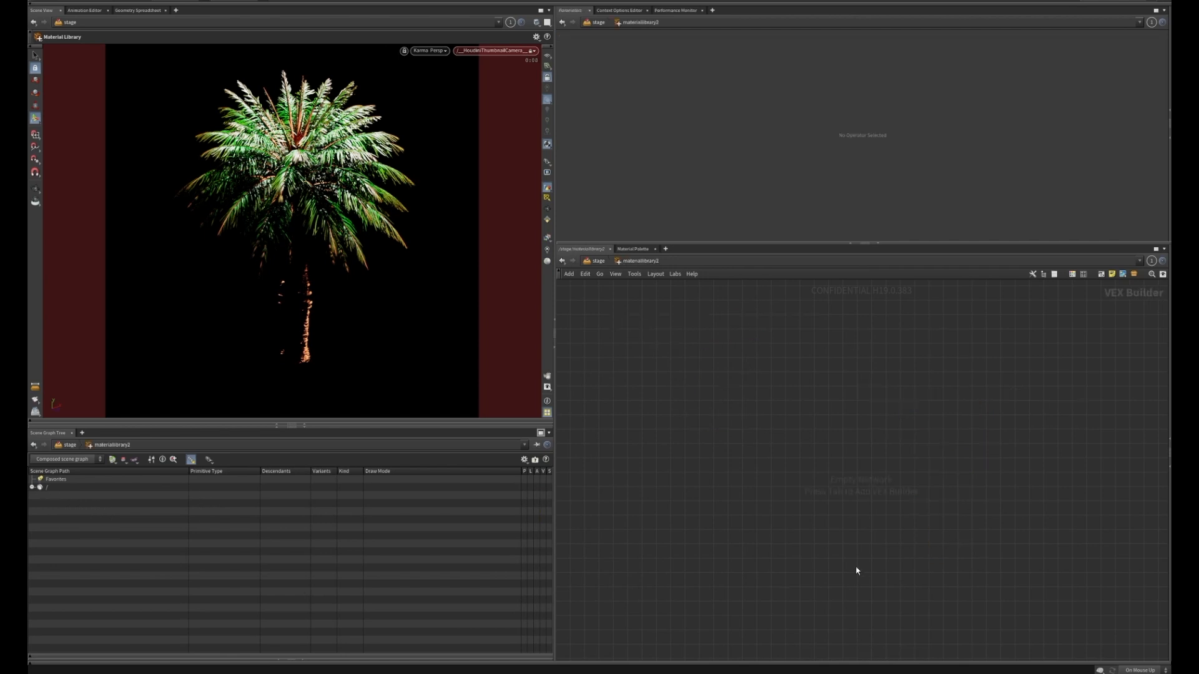
{"action": "key", "text": "u"}
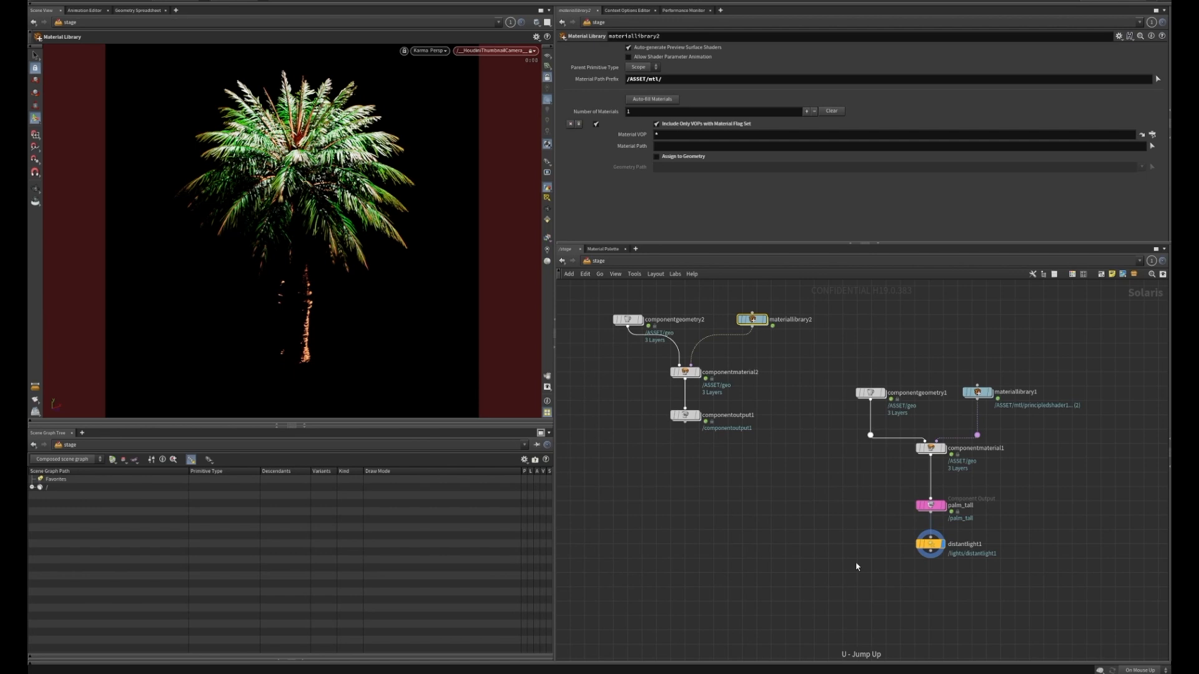
Review the material assignments on componentmaterial1 and the node name of the palm_tall Component Output.
{"action": "left_click", "coordinate": [931, 448]}
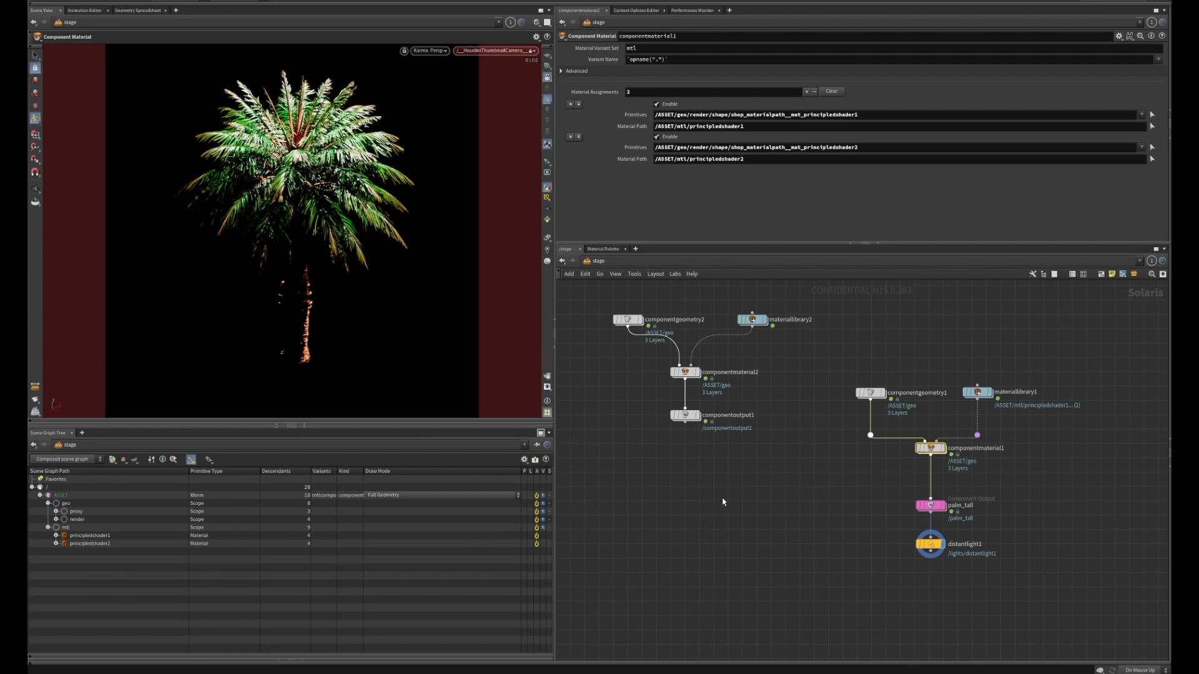
{"action": "left_click_drag", "start_coordinate": [874, 480], "coordinate": [1021, 520]}
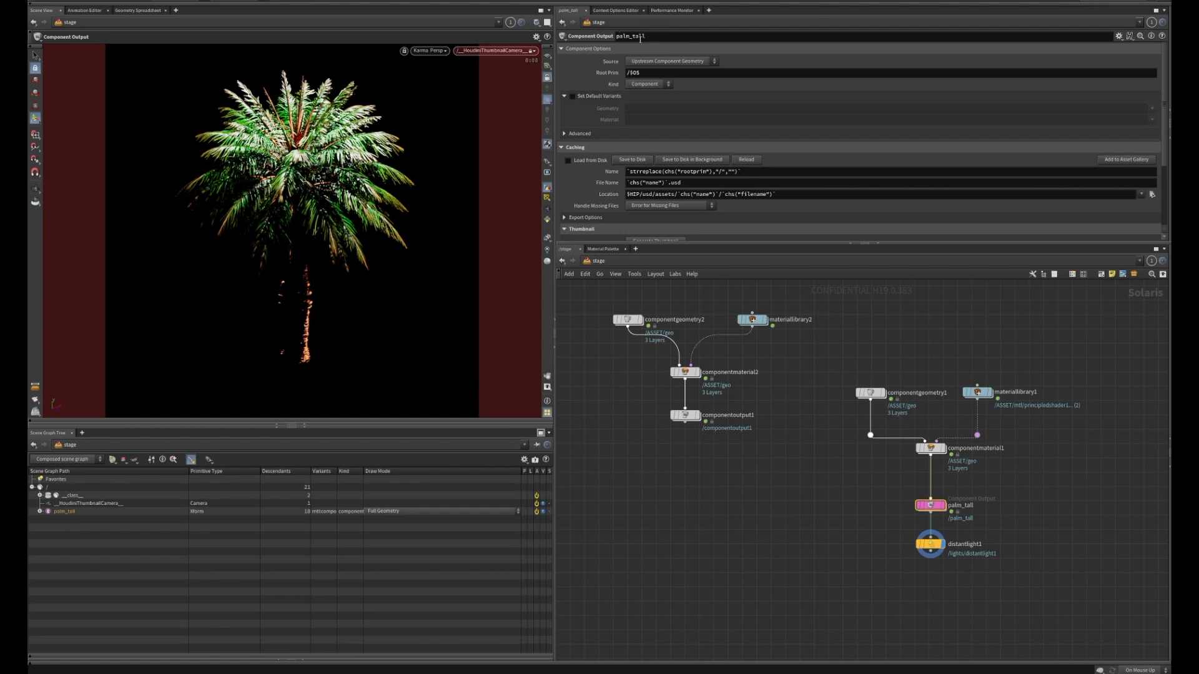
{"action": "left_click", "coordinate": [618, 36]}
{"action": "left_click", "coordinate": [677, 36]}
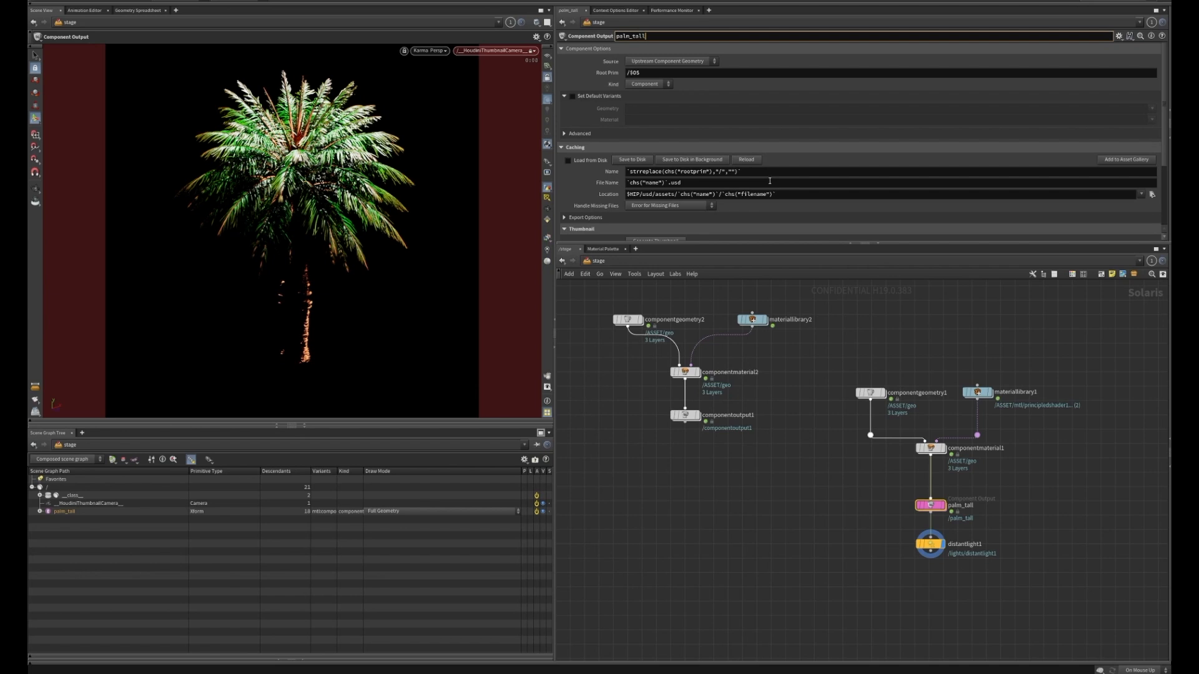
Examine palm_tall's thumbnail settings and compare the view with View Thumbnail Camera off and back on.
{"action": "left_click_drag", "start_coordinate": [805, 245], "coordinate": [874, 415]}
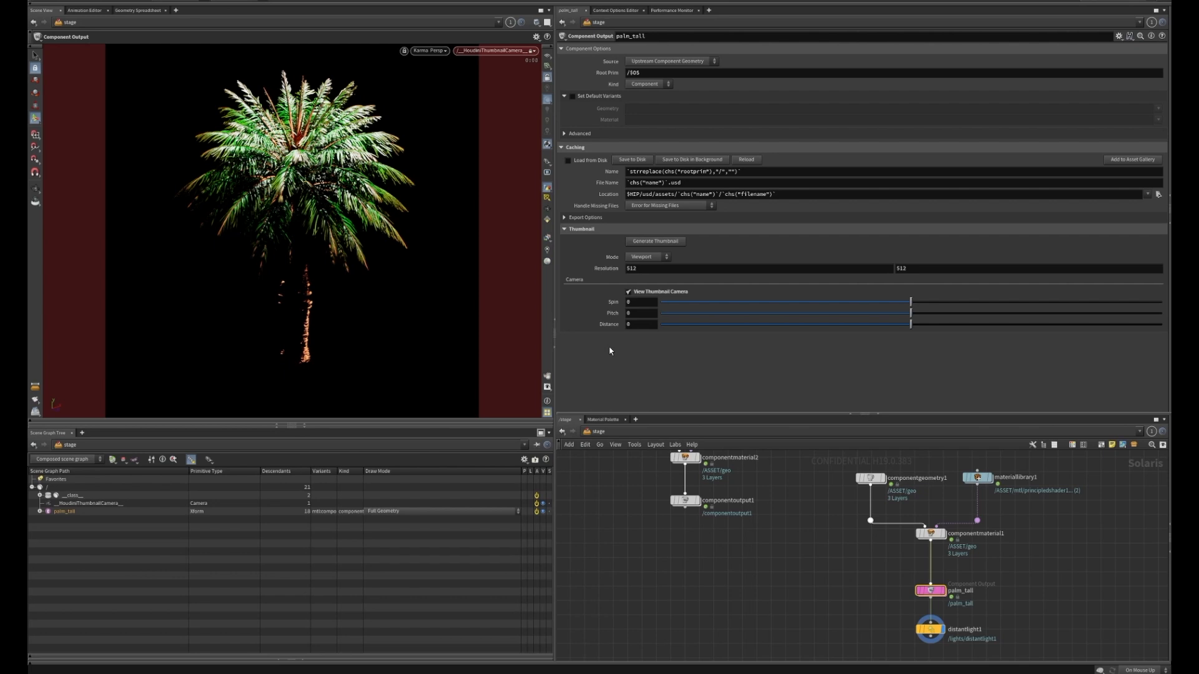
{"action": "left_click", "coordinate": [629, 291]}
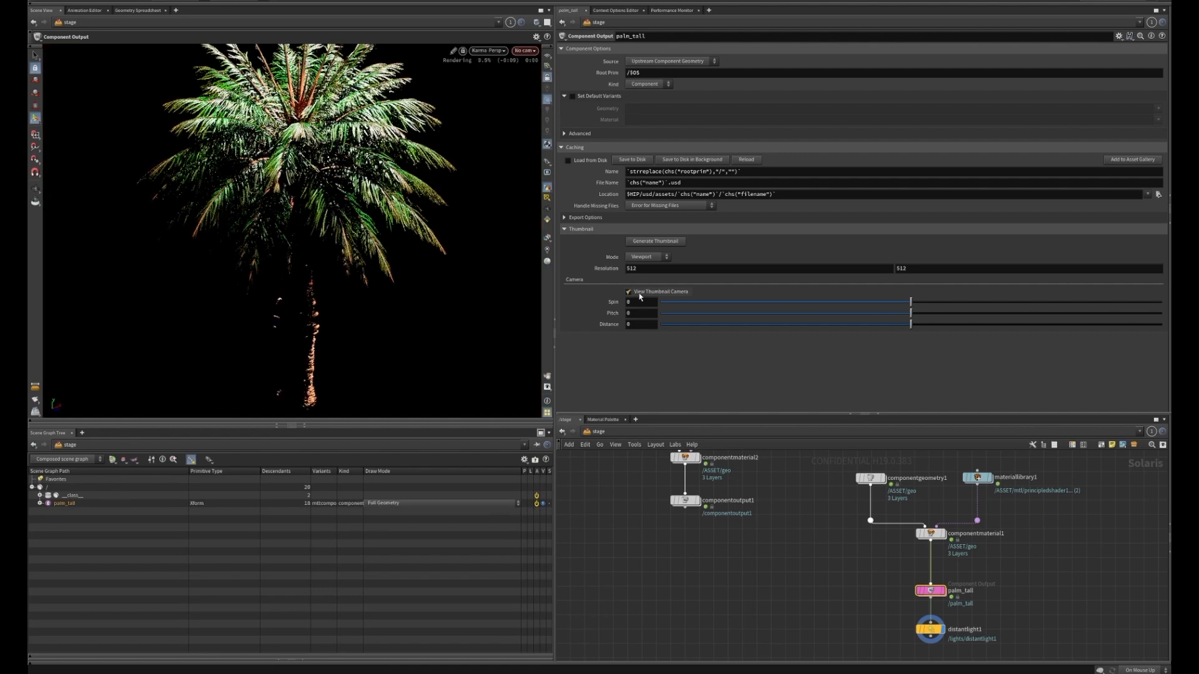
{"action": "left_click", "coordinate": [630, 290]}
{"action": "key", "text": "Escape"}
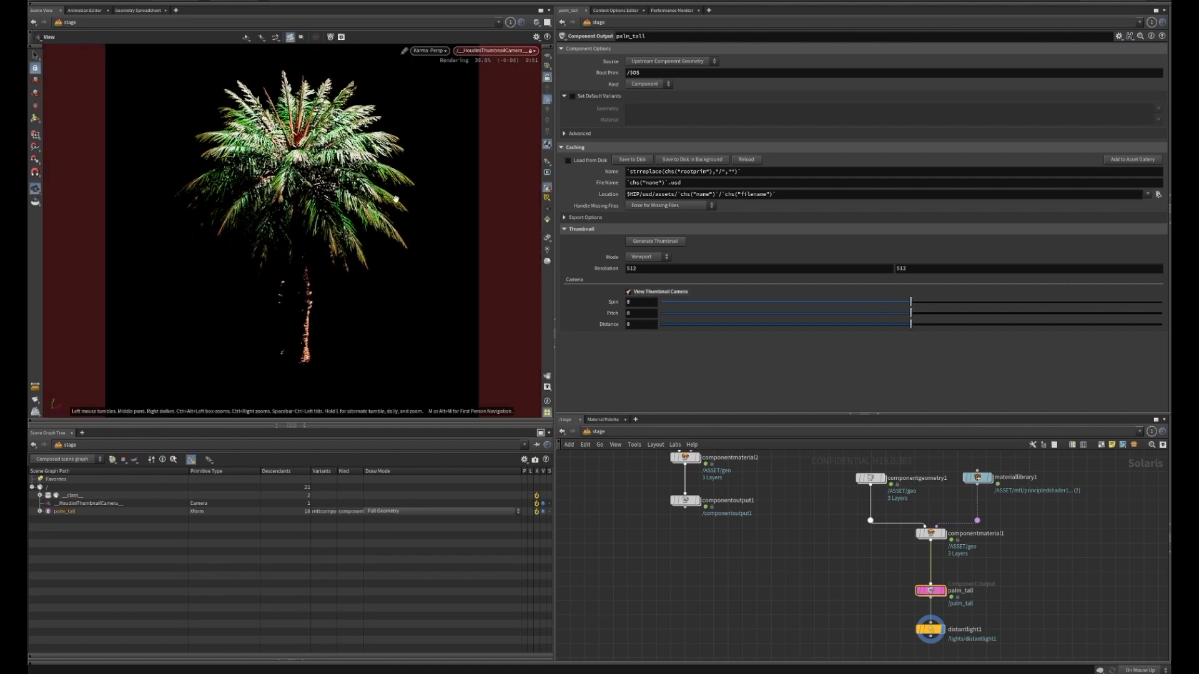
{"action": "key", "text": "Return"}
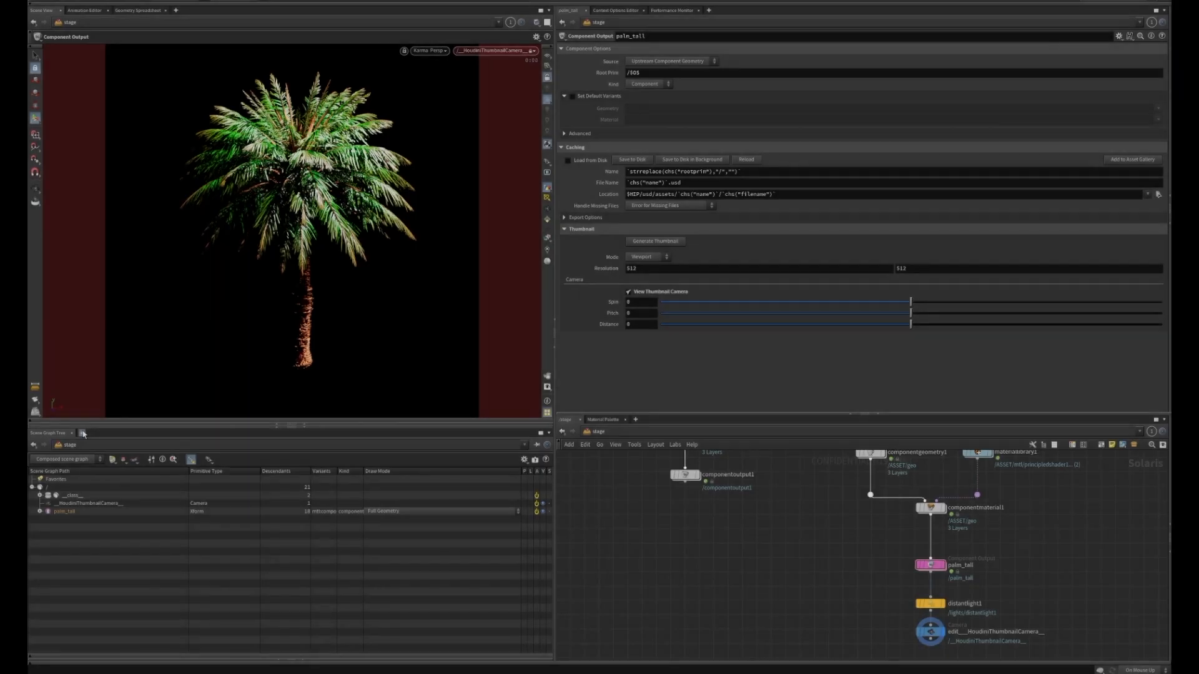
Open a Layout Asset Gallery pane alongside the Scene Graph Tree.
{"action": "left_click", "coordinate": [82, 433]}
{"action": "mouse_move", "coordinate": [98, 450]}
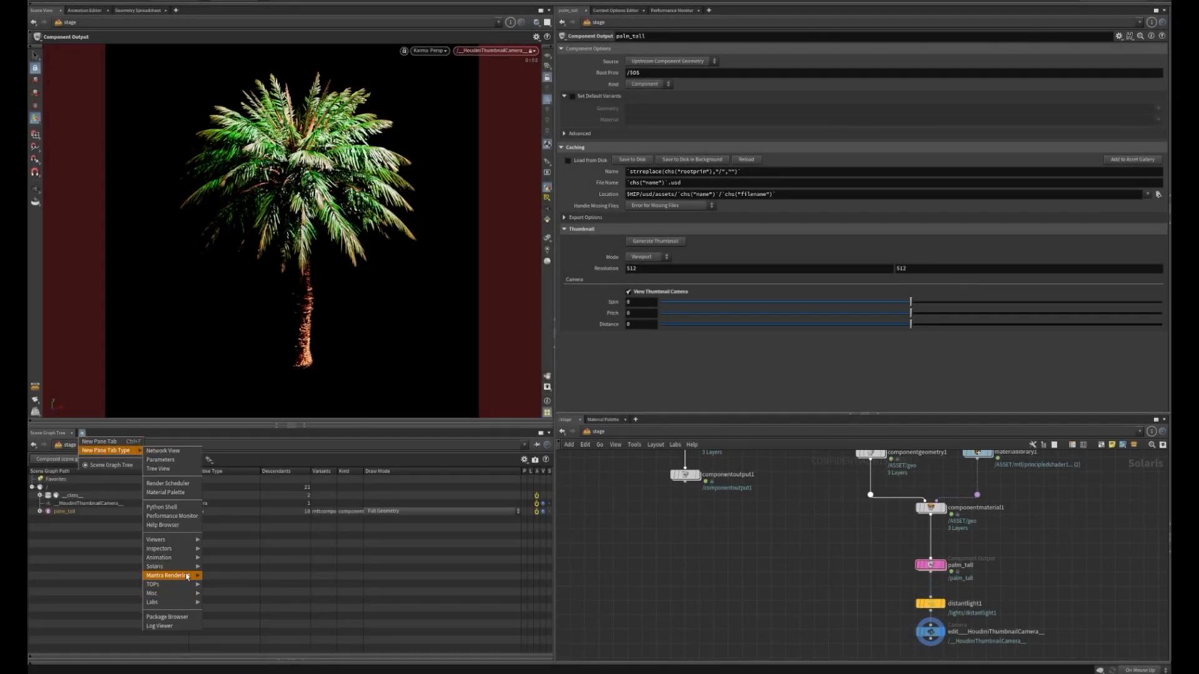
{"action": "mouse_move", "coordinate": [168, 566]}
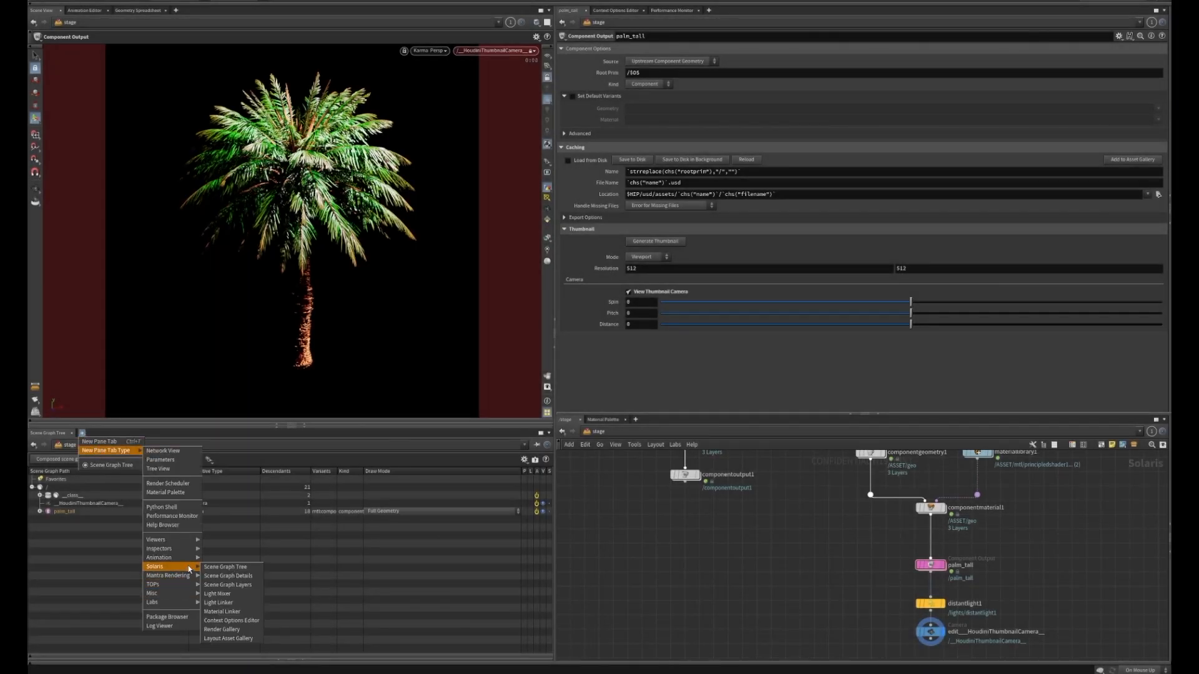
{"action": "left_click", "coordinate": [237, 639]}
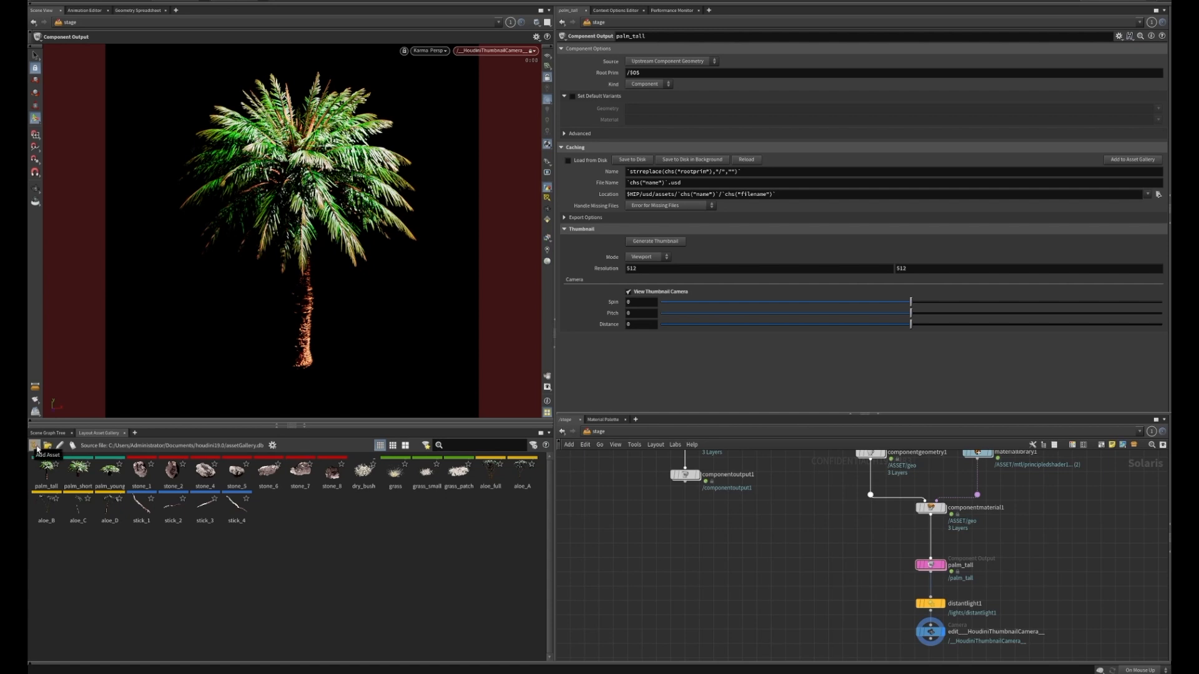
Add an asset named palm to the gallery, using palm_tall.usd as its file and thumbnail.png as its thumbnail.
{"action": "left_click", "coordinate": [36, 447]}
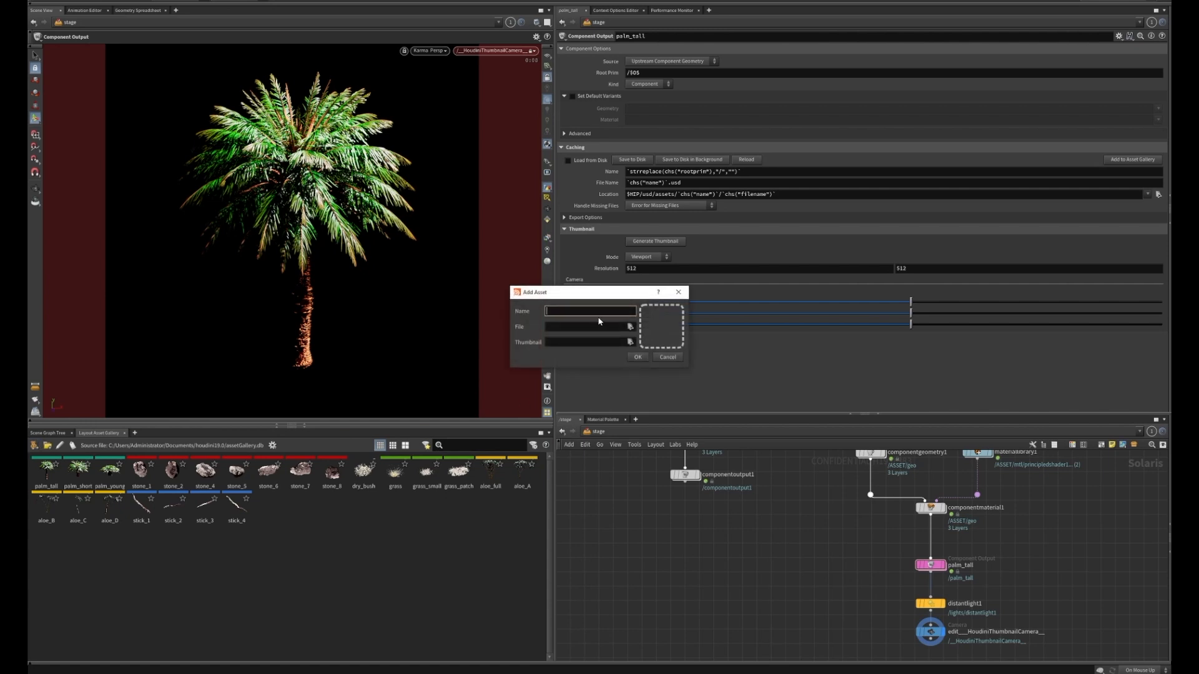
{"action": "type", "text": "palm"}
{"action": "left_click", "coordinate": [630, 327]}
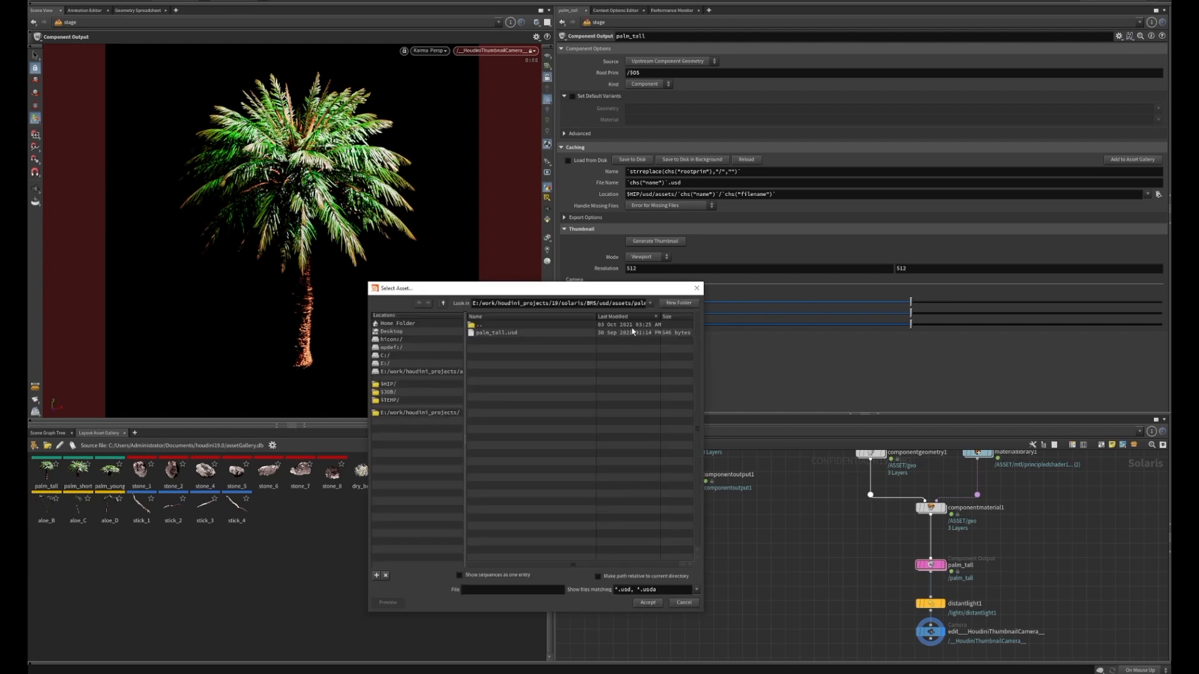
{"action": "left_click", "coordinate": [500, 332]}
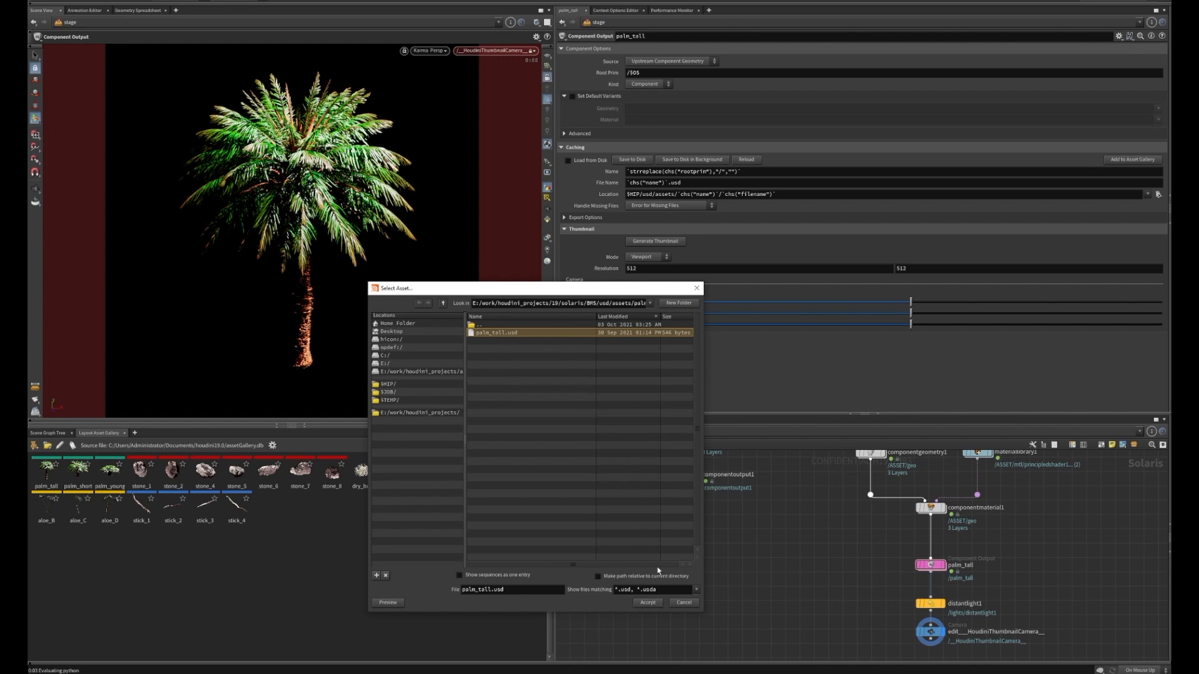
{"action": "left_click", "coordinate": [646, 604]}
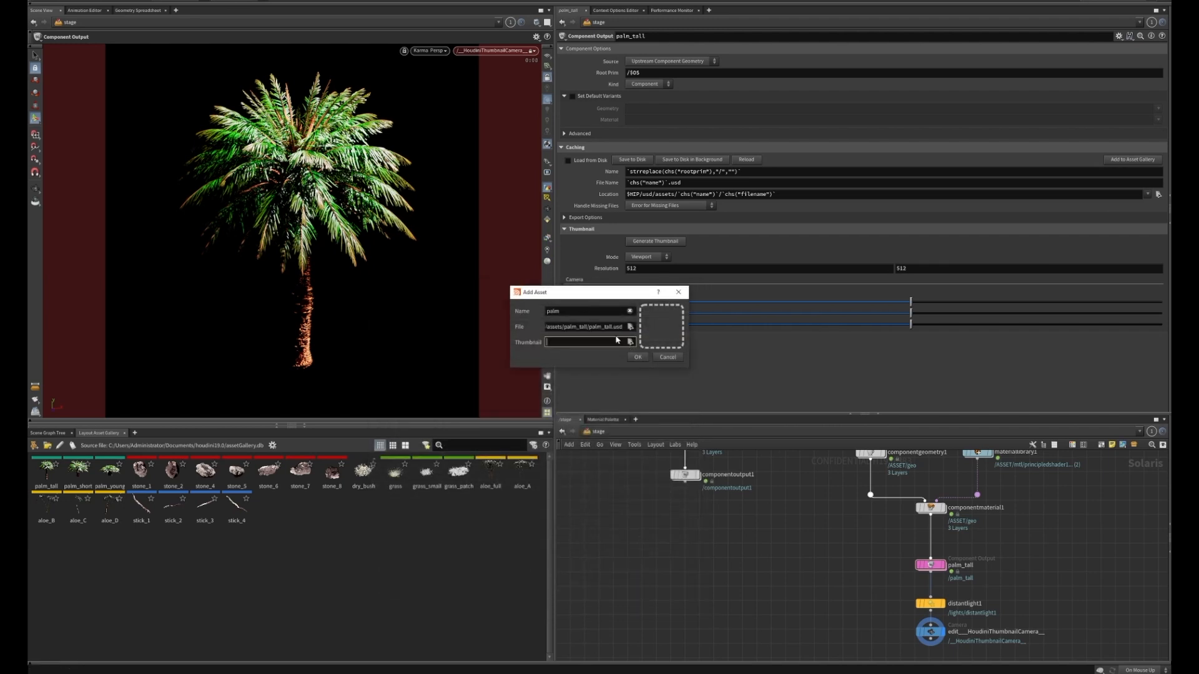
{"action": "left_click", "coordinate": [630, 343]}
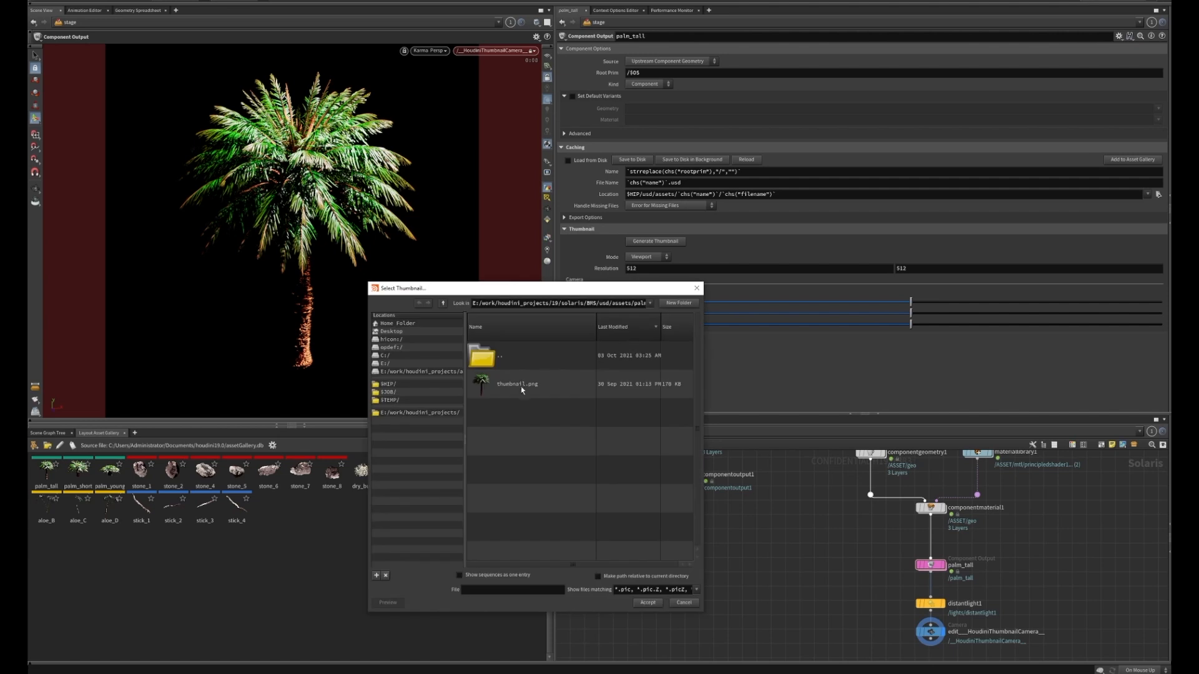
{"action": "left_click", "coordinate": [648, 603]}
{"action": "left_click", "coordinate": [638, 357]}
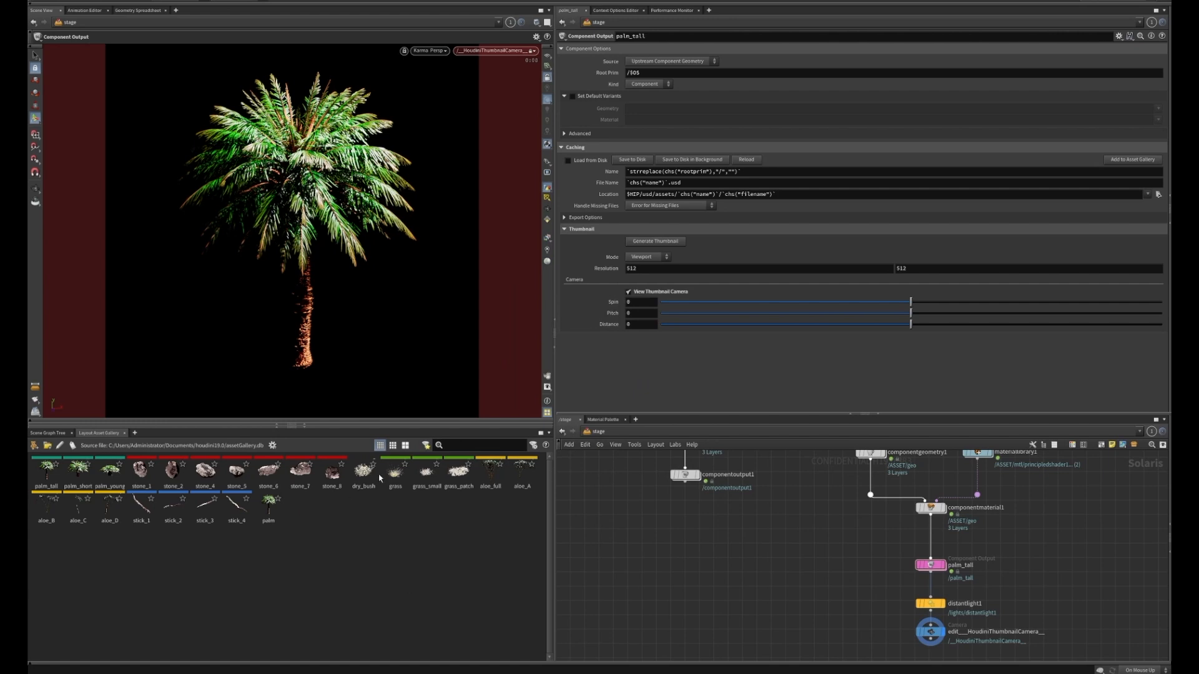
{"action": "left_click", "coordinate": [392, 445]}
{"action": "left_click", "coordinate": [449, 601]}
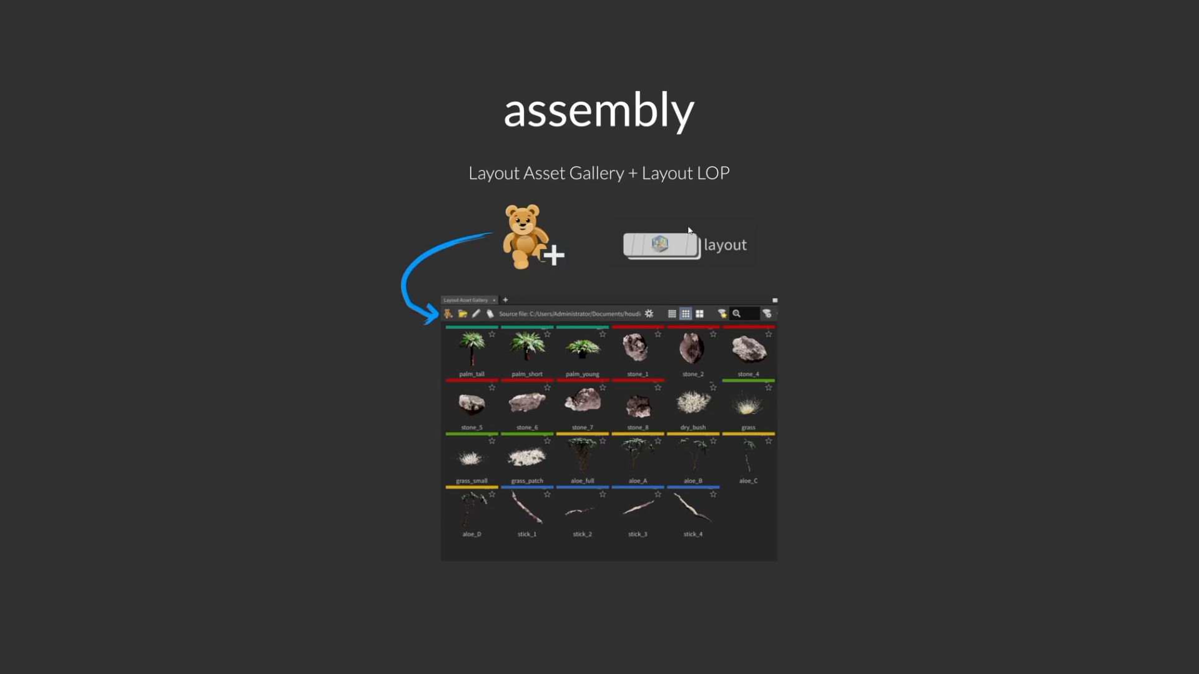
Switch back to Houdini and add a Layout node fed by the old_ruin Graft Stages node.
{"action": "key", "text": "alt+Tab"}
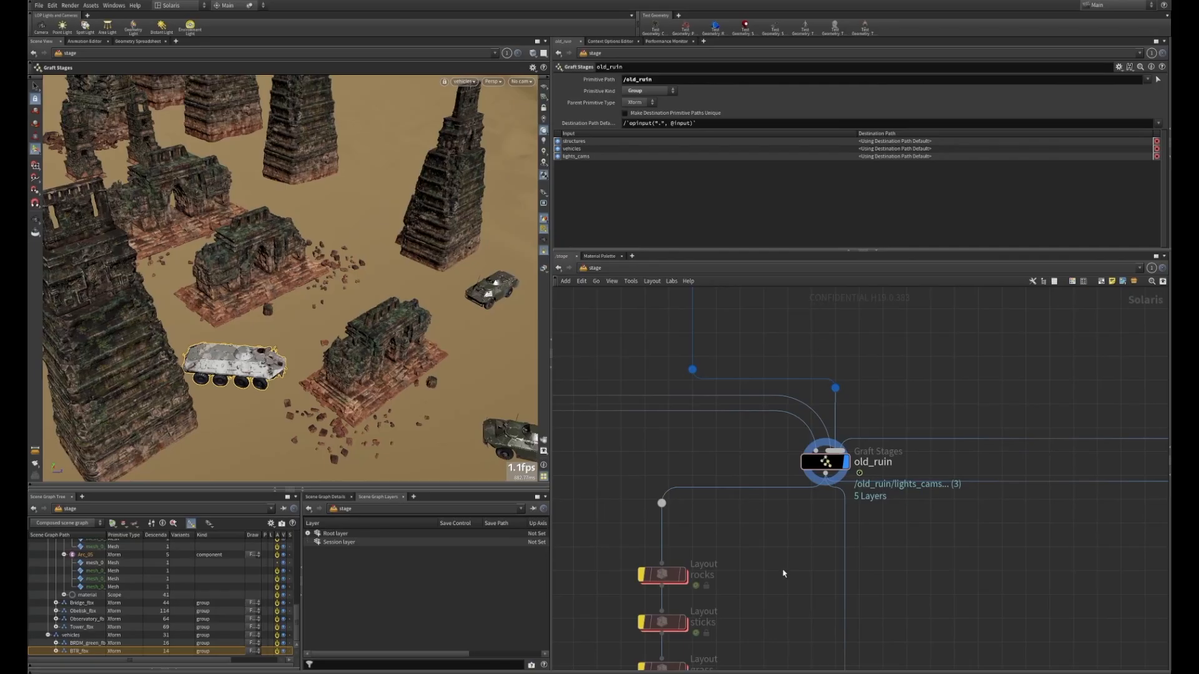
{"action": "middle_click_drag", "start_coordinate": [780, 560], "coordinate": [782, 526]}
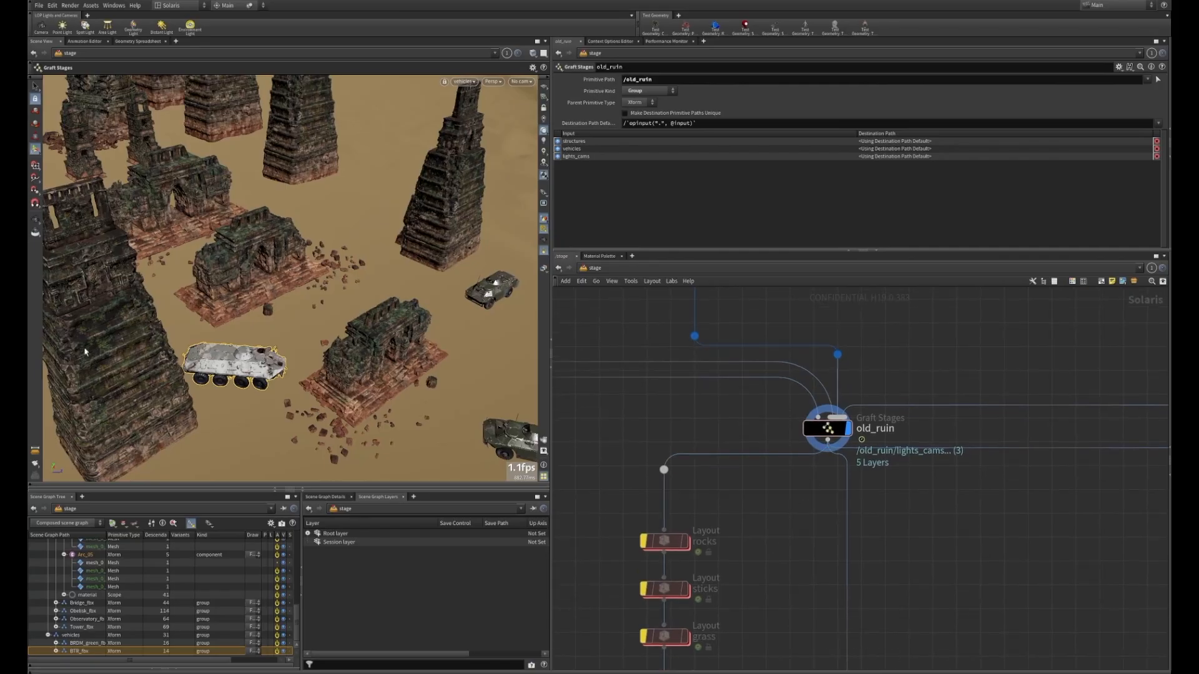
{"action": "left_click", "coordinate": [827, 440]}
{"action": "key", "text": "Tab"}
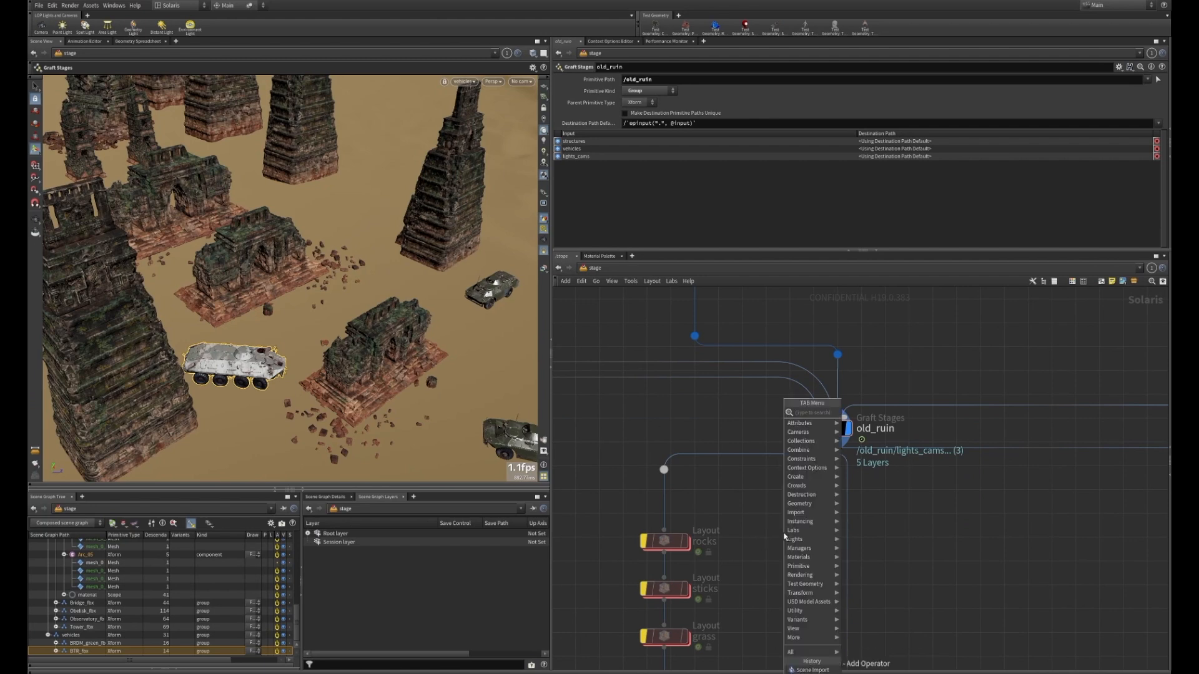
{"action": "type", "text": "layout"}
{"action": "key", "text": "Return"}
{"action": "left_click", "coordinate": [784, 536]}
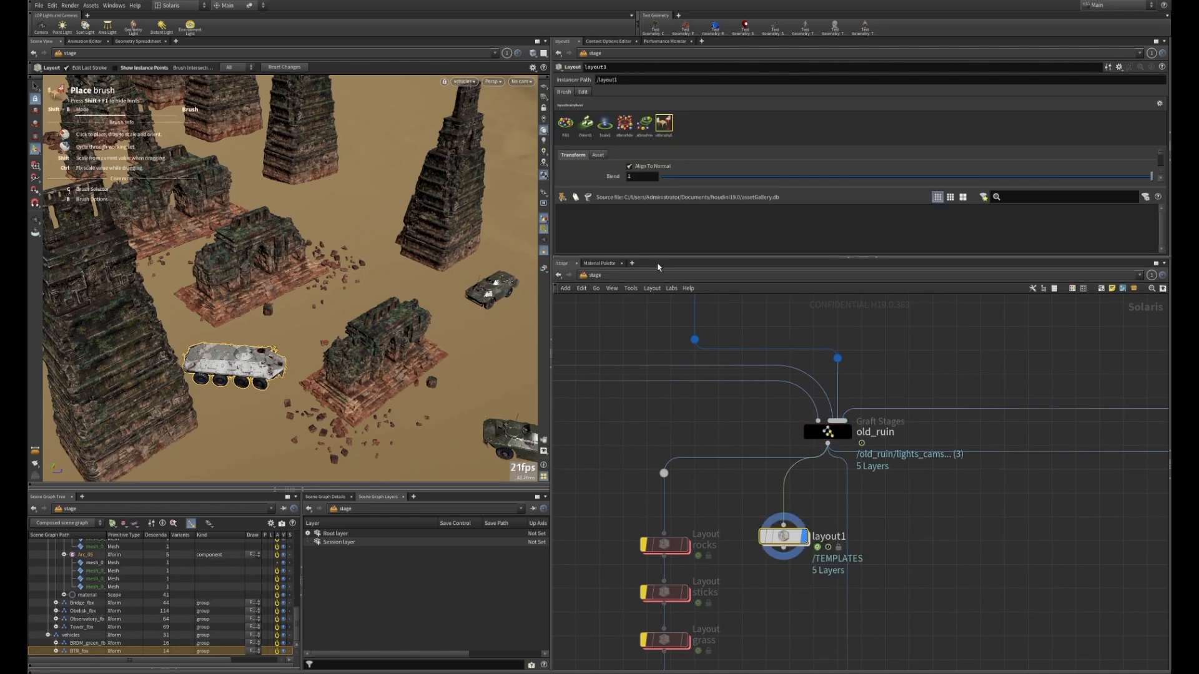
Enlarge the Layout node's parameter area, open a Layout Asset Gallery beside Scene Graph Layers, and save the current desktop.
{"action": "left_click_drag", "start_coordinate": [661, 258], "coordinate": [705, 402]}
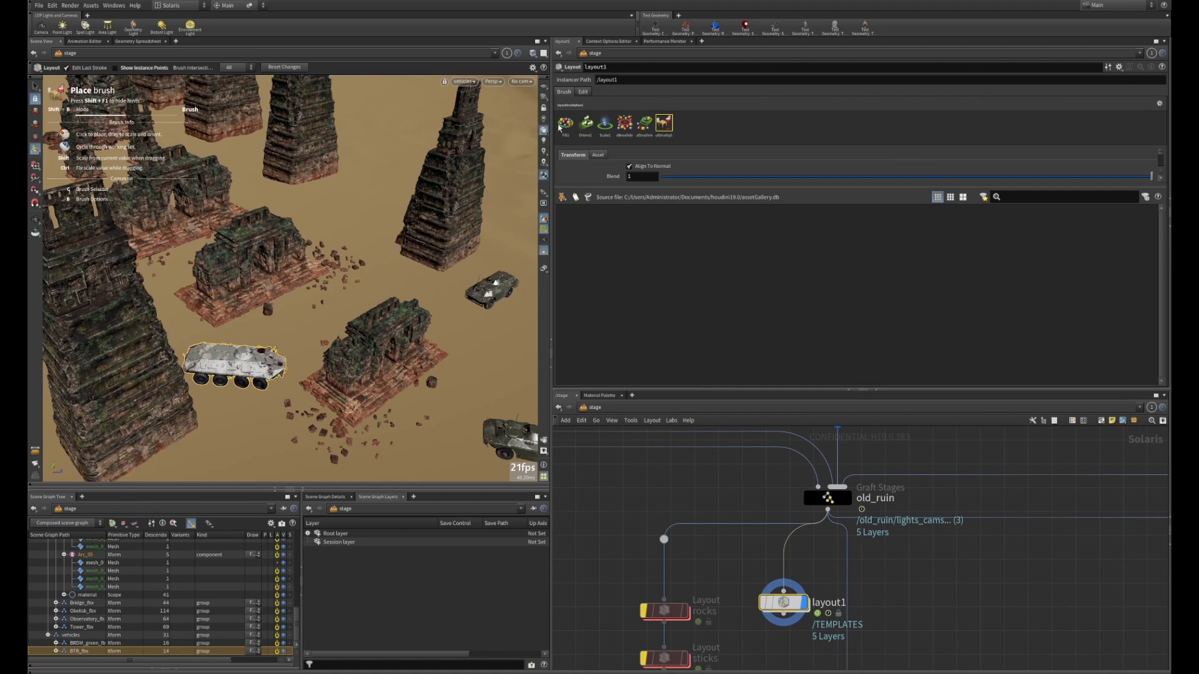
{"action": "middle_click_drag", "start_coordinate": [732, 515], "coordinate": [738, 479]}
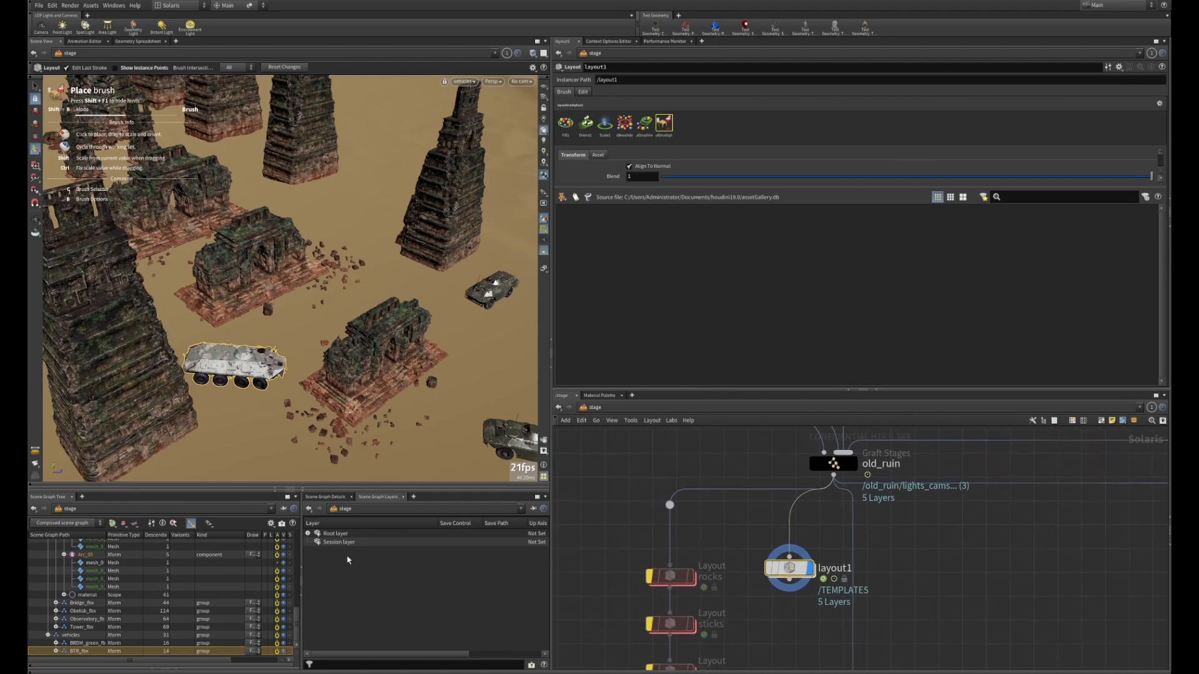
{"action": "left_click", "coordinate": [414, 496]}
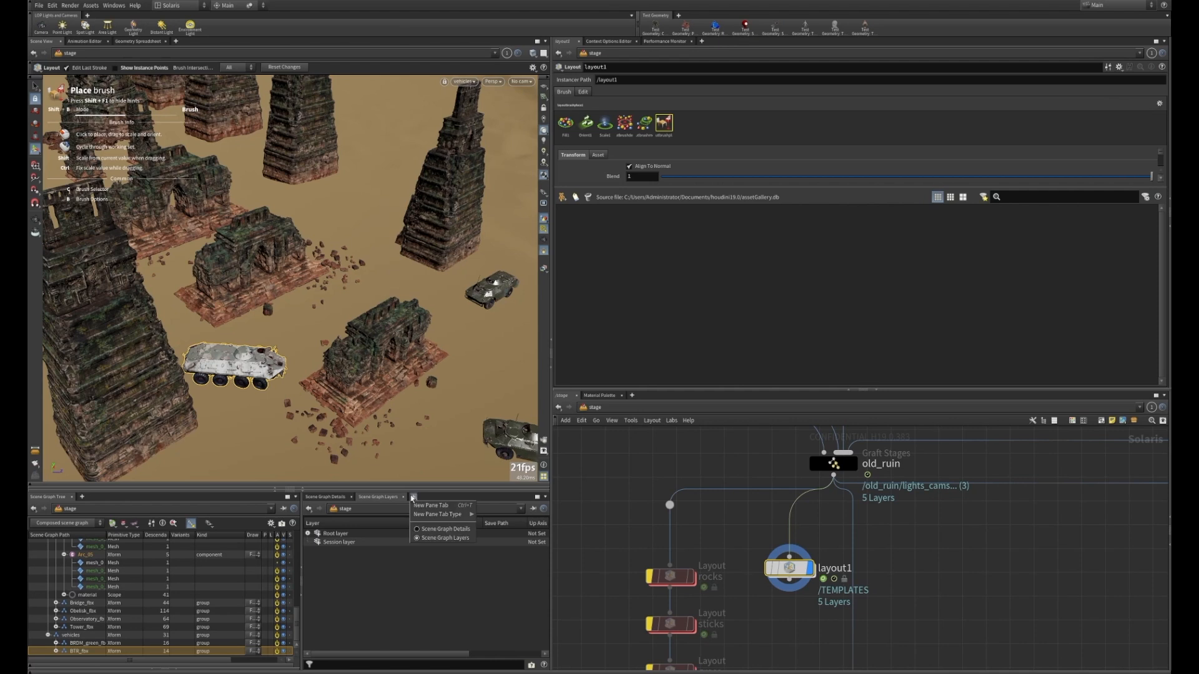
{"action": "mouse_move", "coordinate": [440, 514]}
{"action": "mouse_move", "coordinate": [515, 456]}
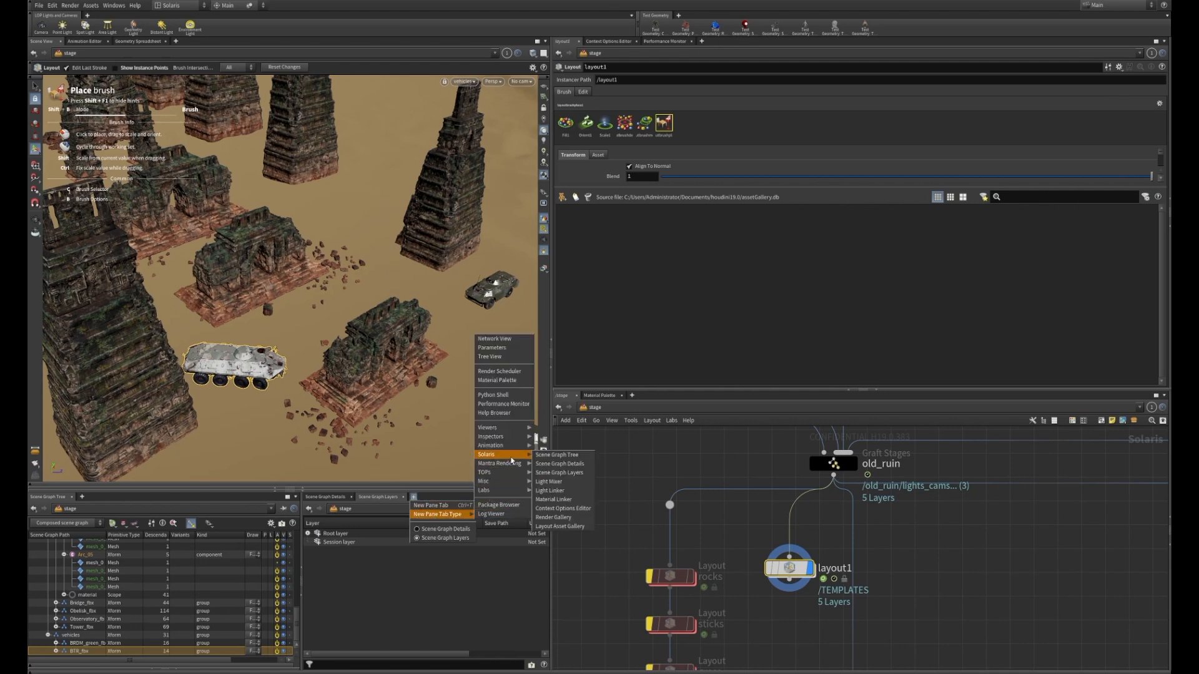
{"action": "left_click", "coordinate": [573, 530]}
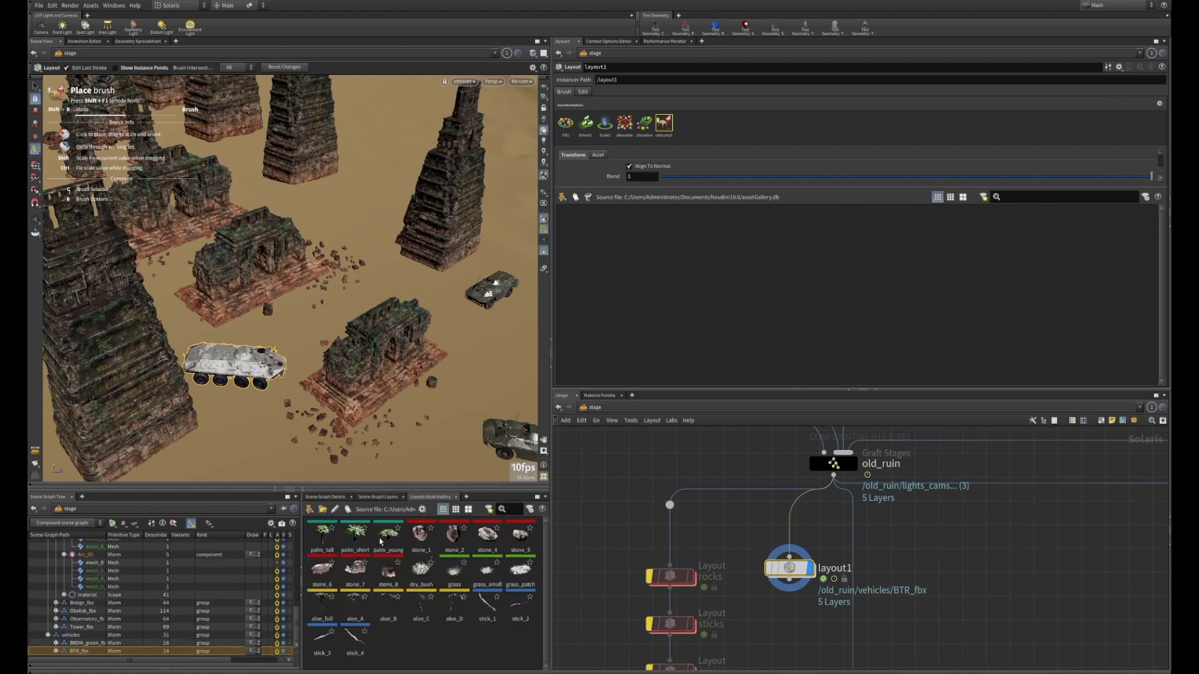
{"action": "left_click", "coordinate": [164, 6]}
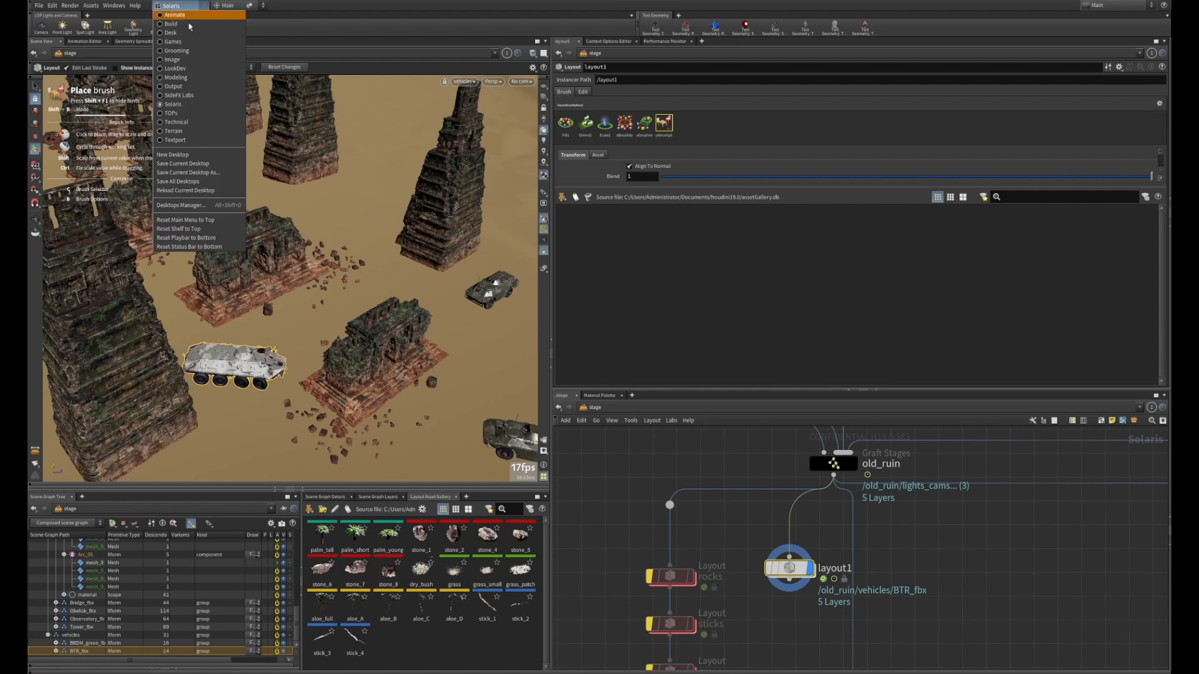
{"action": "left_click", "coordinate": [208, 164]}
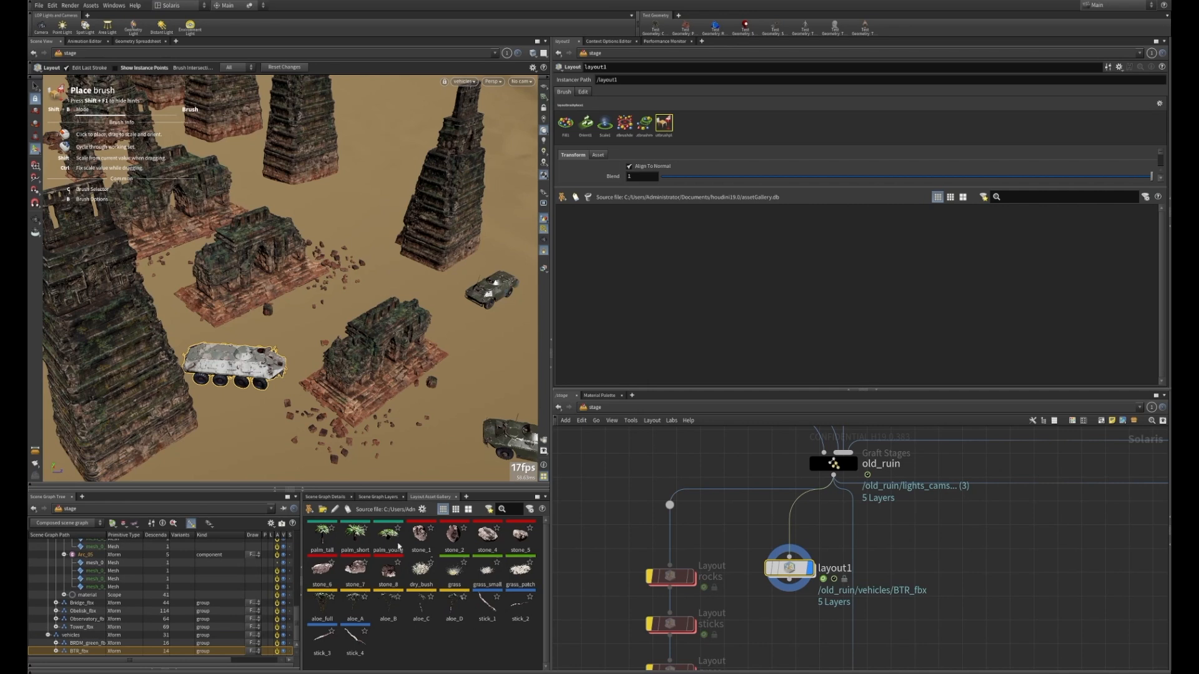
Add palm_tall, palm_short and palm_young from the asset gallery to layout1's working set.
{"action": "left_click", "coordinate": [320, 534]}
{"action": "left_click", "coordinate": [386, 543], "text": "shift"}
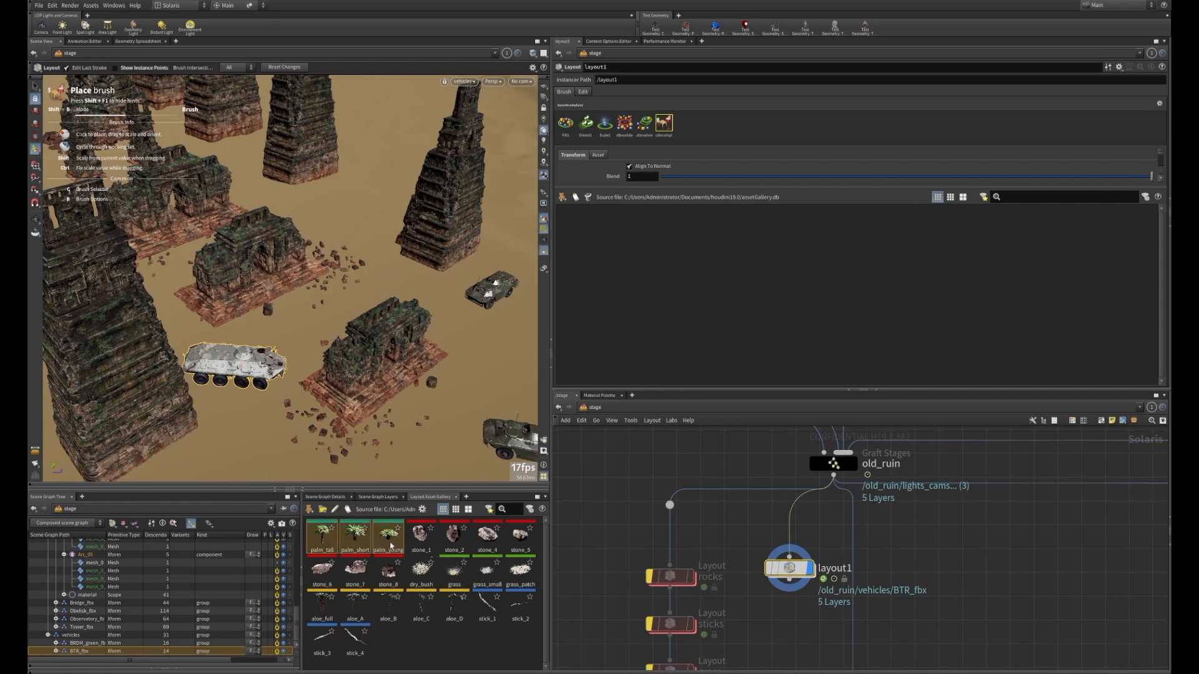
{"action": "mouse_move", "coordinate": [388, 547]}
{"action": "left_mouse_down"}
{"action": "mouse_move", "coordinate": [530, 399]}
{"action": "mouse_move", "coordinate": [674, 281]}
{"action": "left_mouse_up"}
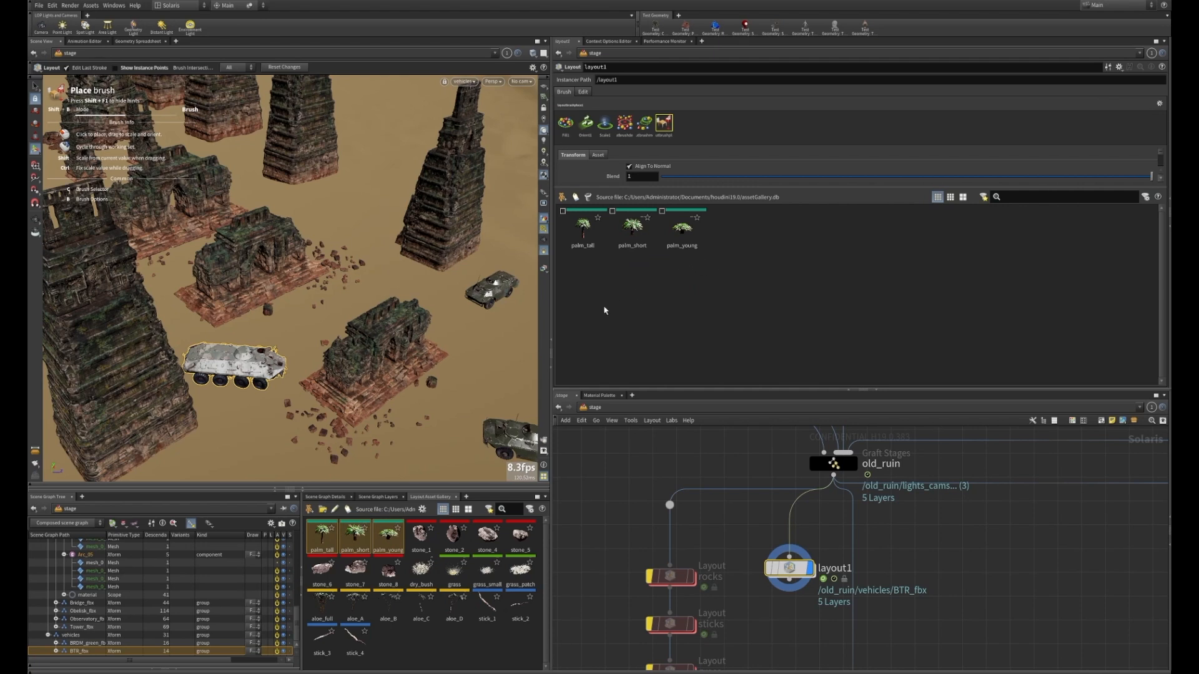
Place two palm_tall instances on the ground near the vehicle beside the ruins, scaling the second one larger.
{"action": "left_click", "coordinate": [581, 231]}
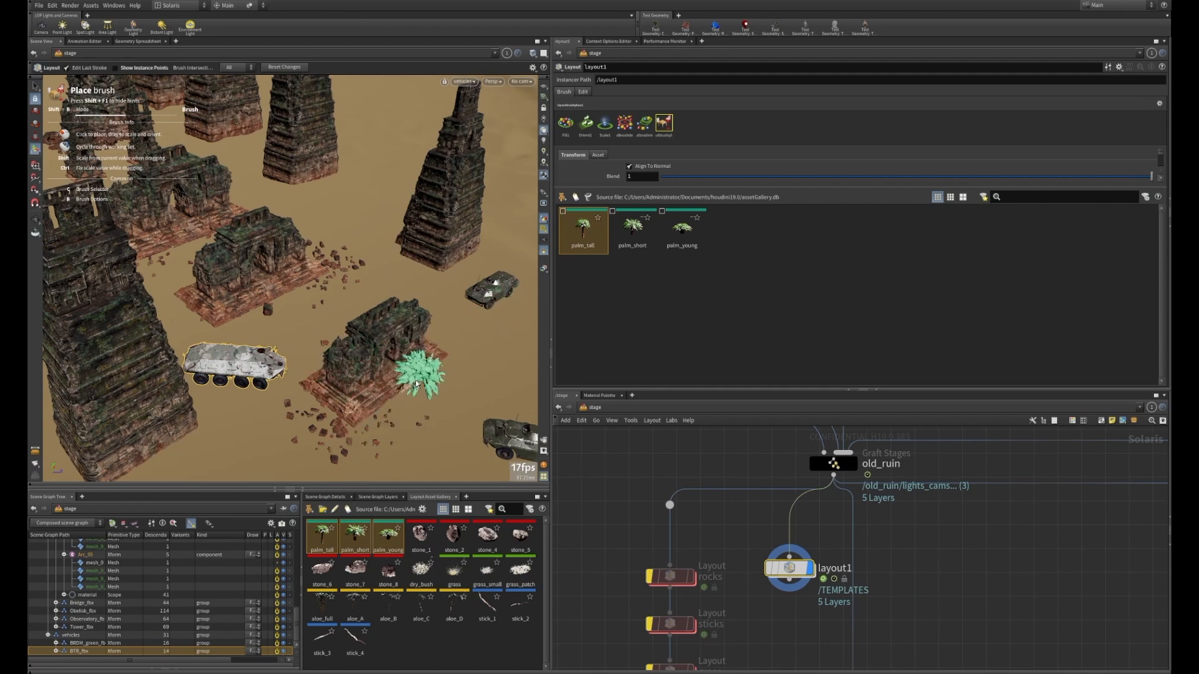
{"action": "left_click", "coordinate": [465, 329]}
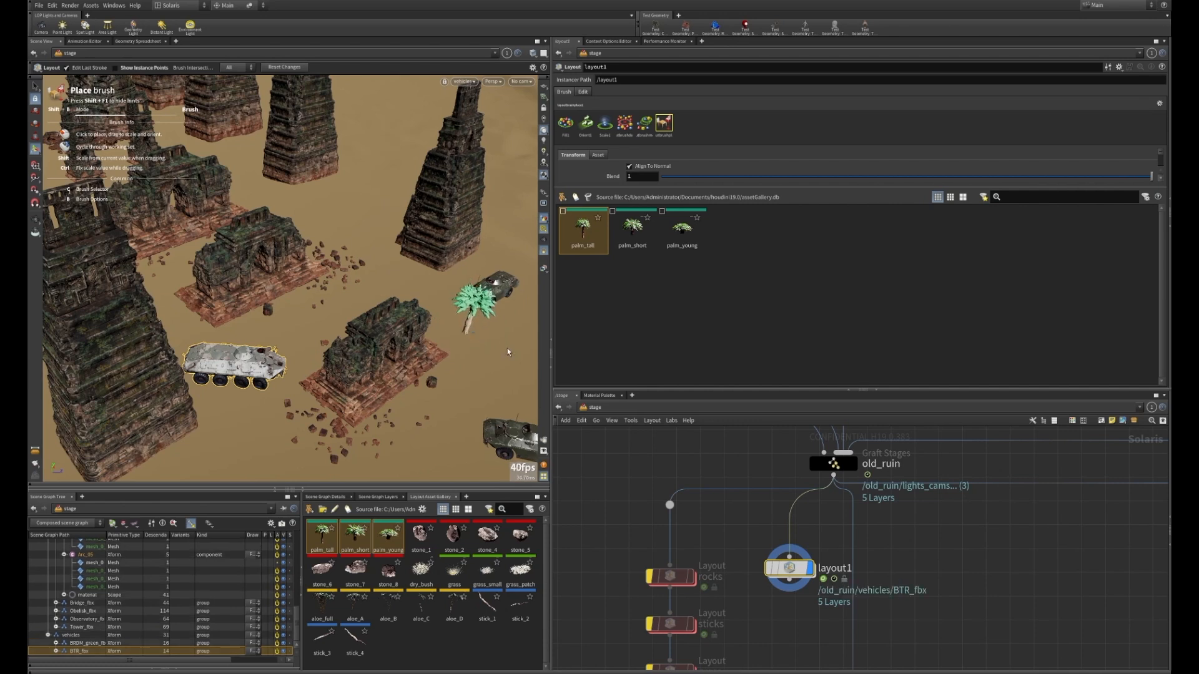
{"action": "mouse_move", "coordinate": [482, 362]}
{"action": "left_mouse_down"}
{"action": "mouse_move", "coordinate": [475, 381]}
{"action": "mouse_move", "coordinate": [490, 343]}
{"action": "left_mouse_up"}
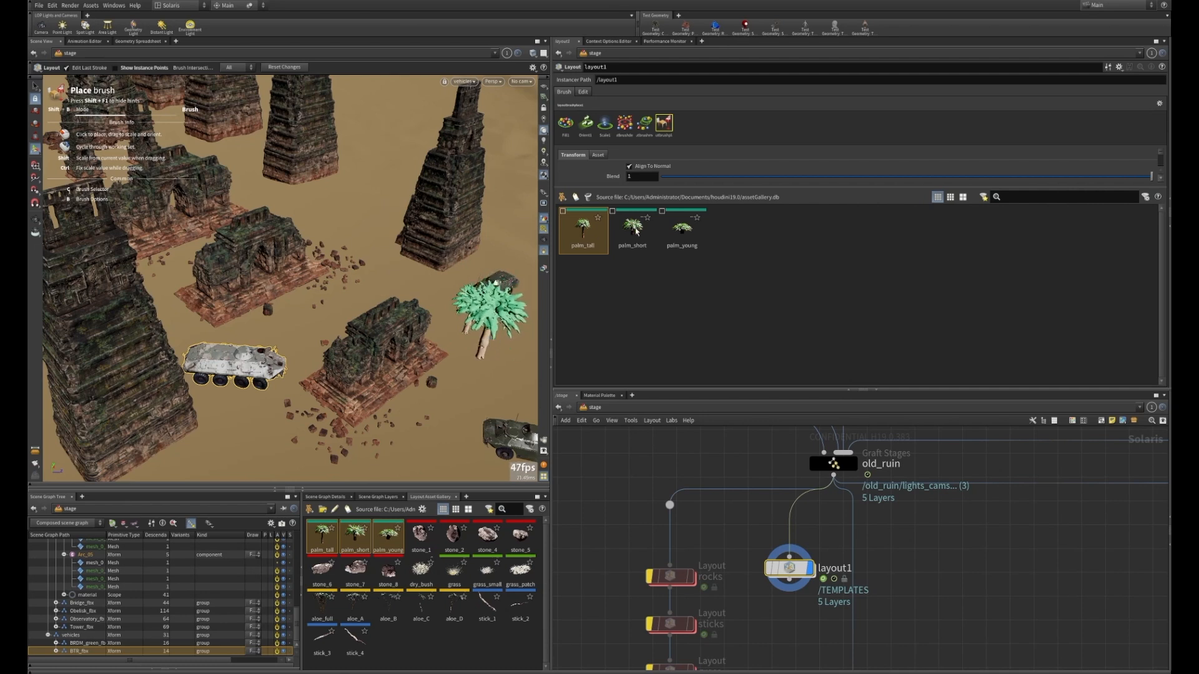
Activate all three palms in the working set and cycle through them with the Place brush in front of the nearest ruin.
{"action": "left_click", "coordinate": [678, 231], "text": "shift"}
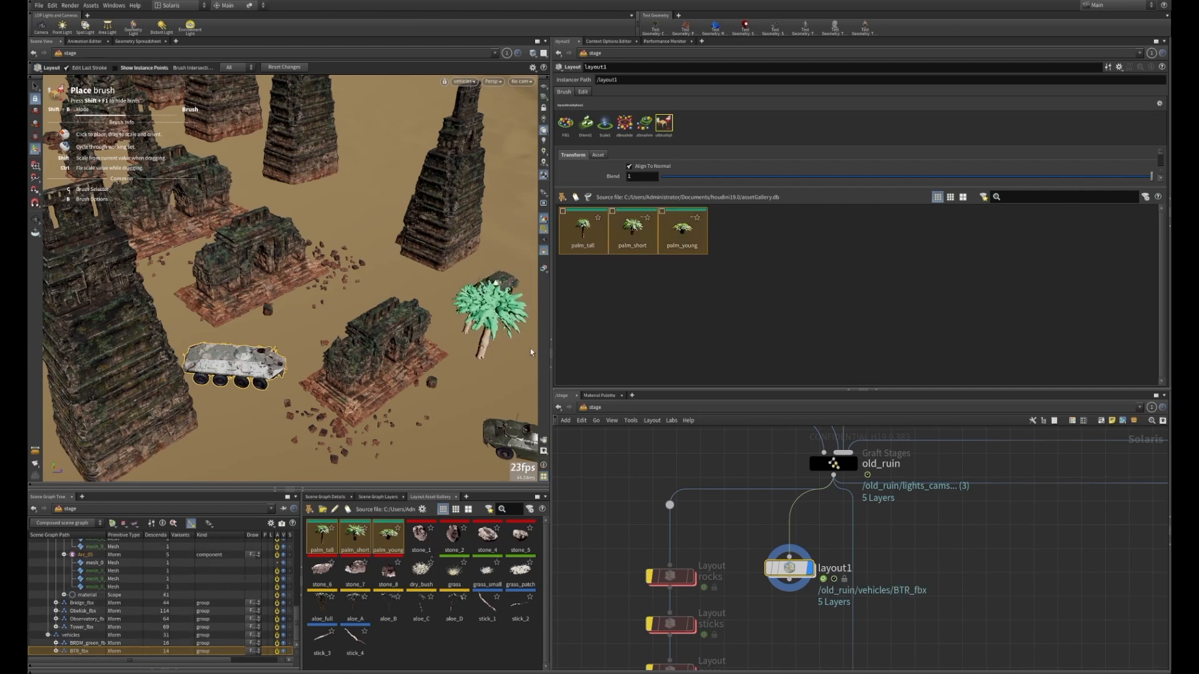
{"action": "left_click_drag", "start_coordinate": [460, 422], "coordinate": [391, 337], "text": "alt"}
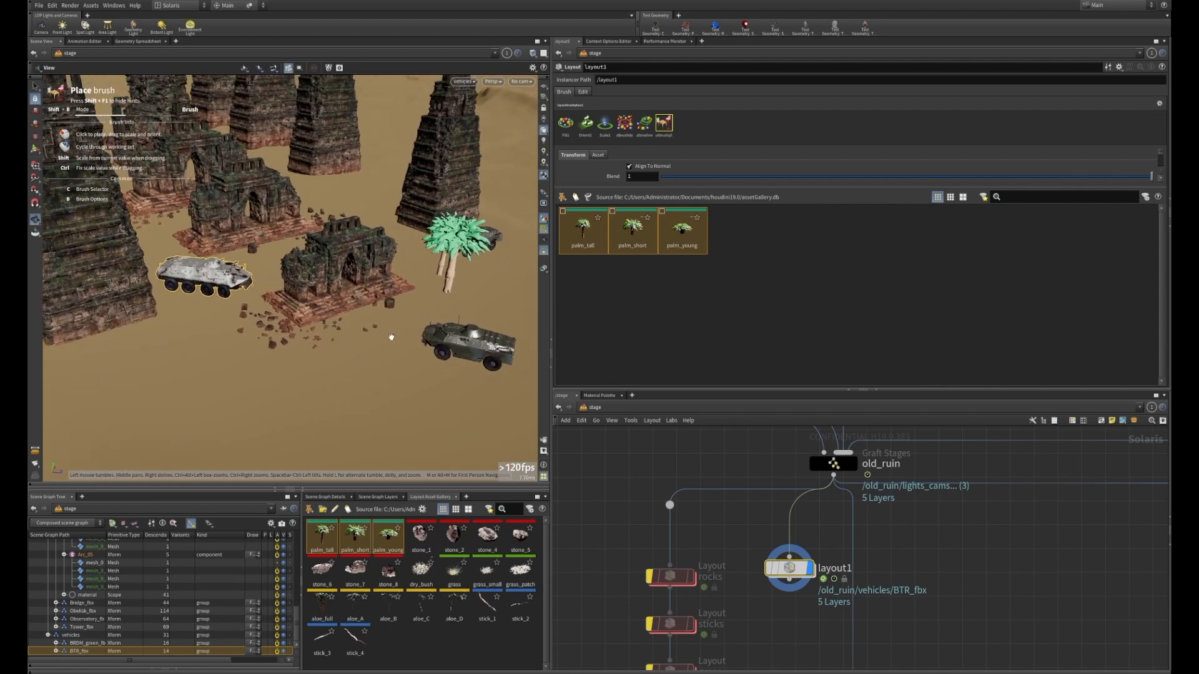
{"action": "left_click", "coordinate": [441, 311]}
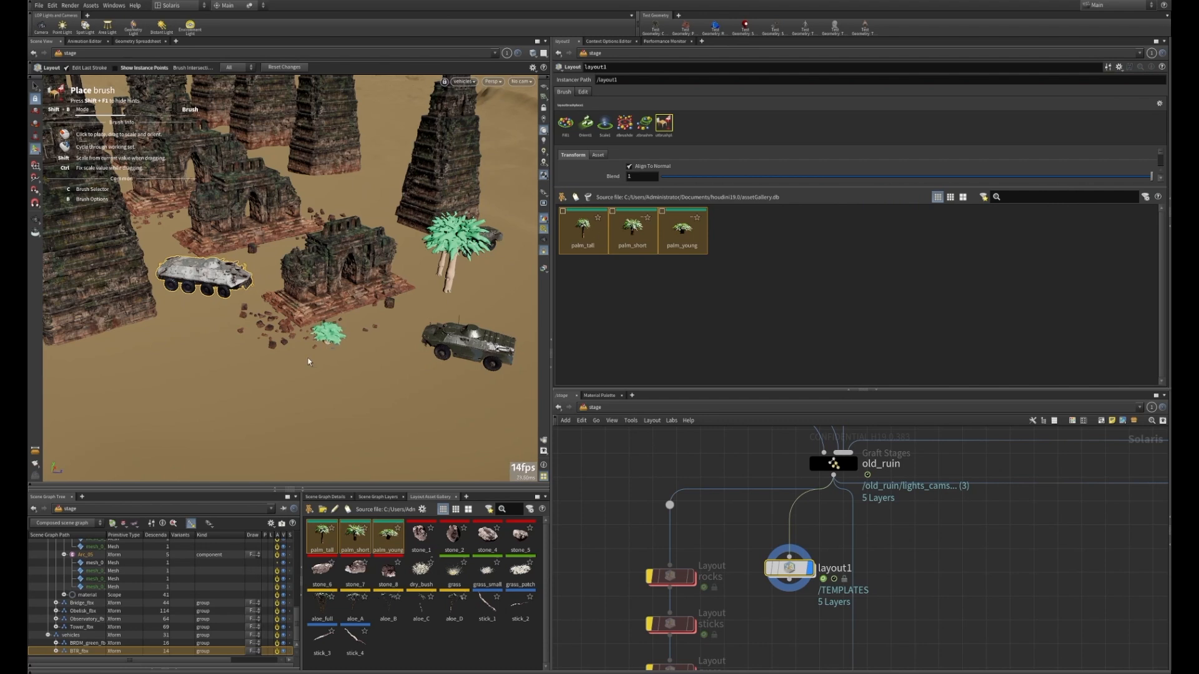
{"action": "scroll", "coordinate": [308, 362], "scroll_direction": "down", "scroll_amount": 2}
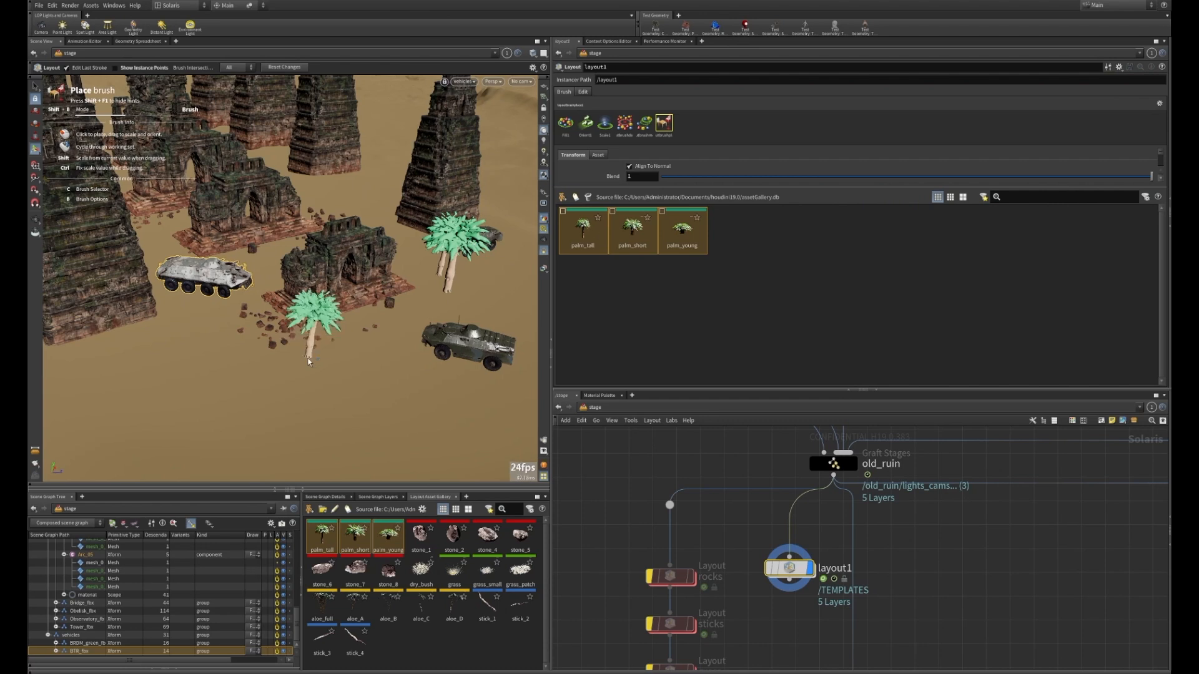
{"action": "scroll", "coordinate": [308, 362], "scroll_direction": "down", "scroll_amount": 1}
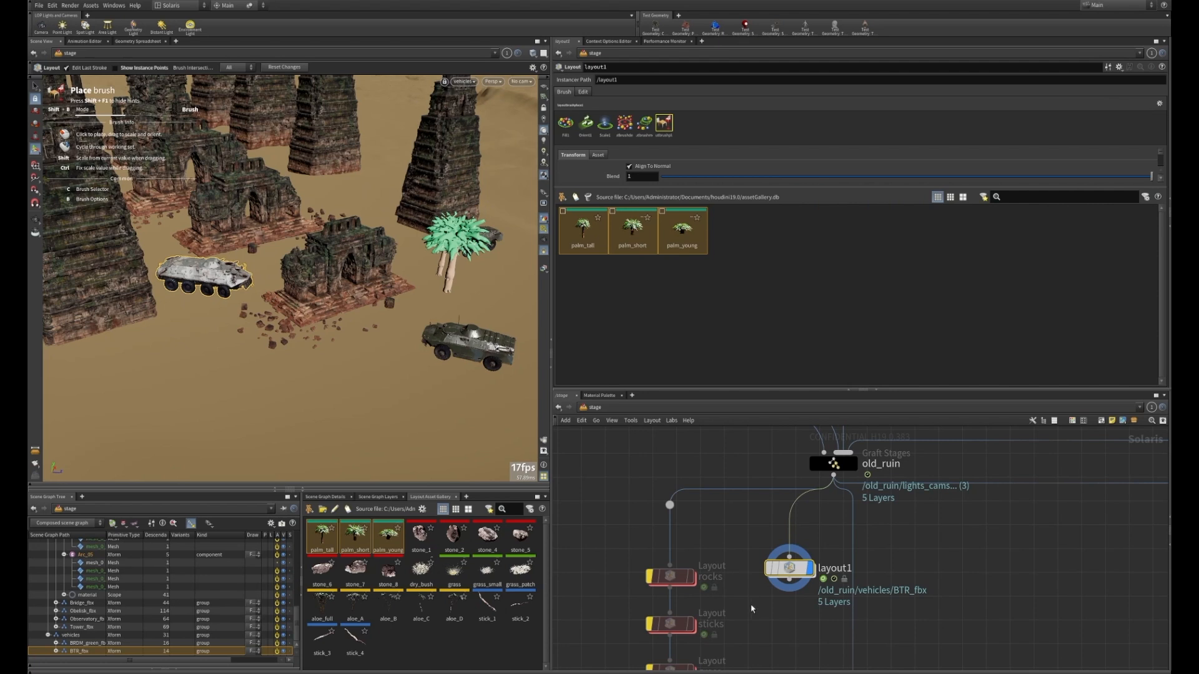
Re-enable the bypassed rocks Layout node, display its output, and inspect the rock scatter around the ruins.
{"action": "middle_click_drag", "start_coordinate": [752, 603], "coordinate": [736, 522]}
{"action": "left_click_drag", "start_coordinate": [585, 464], "coordinate": [677, 510]}
{"action": "left_click", "coordinate": [634, 494]}
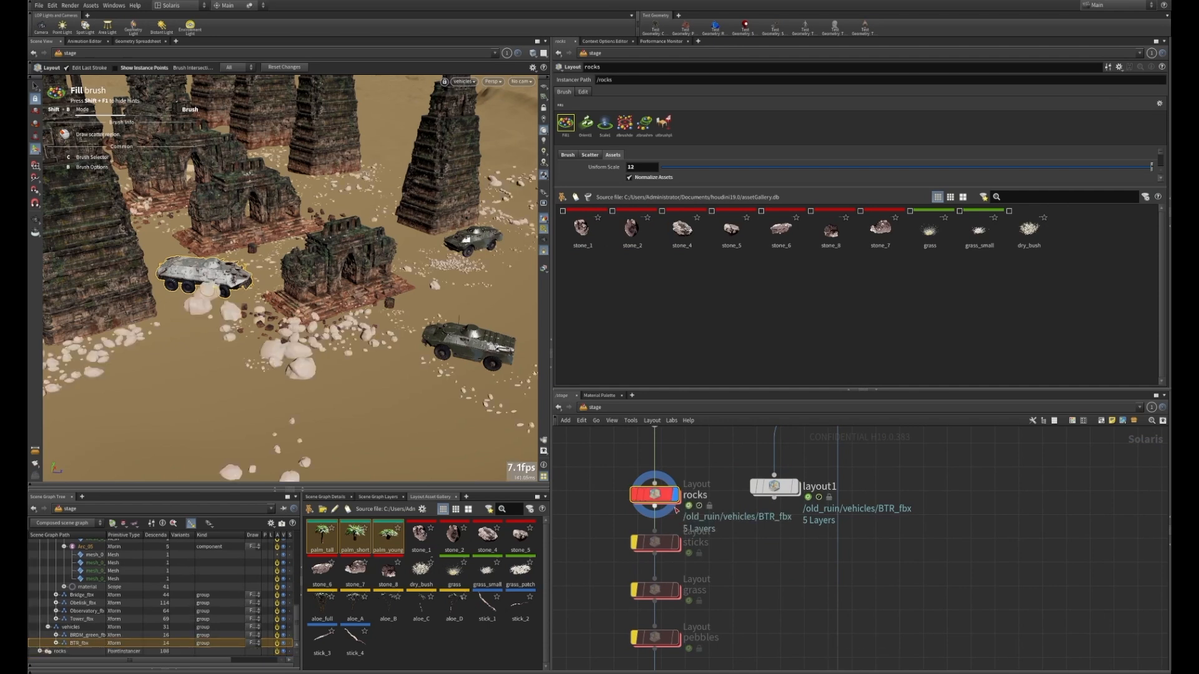
{"action": "right_click_drag", "start_coordinate": [396, 340], "coordinate": [349, 331], "text": "alt"}
{"action": "middle_click_drag", "start_coordinate": [349, 331], "coordinate": [304, 329], "text": "alt"}
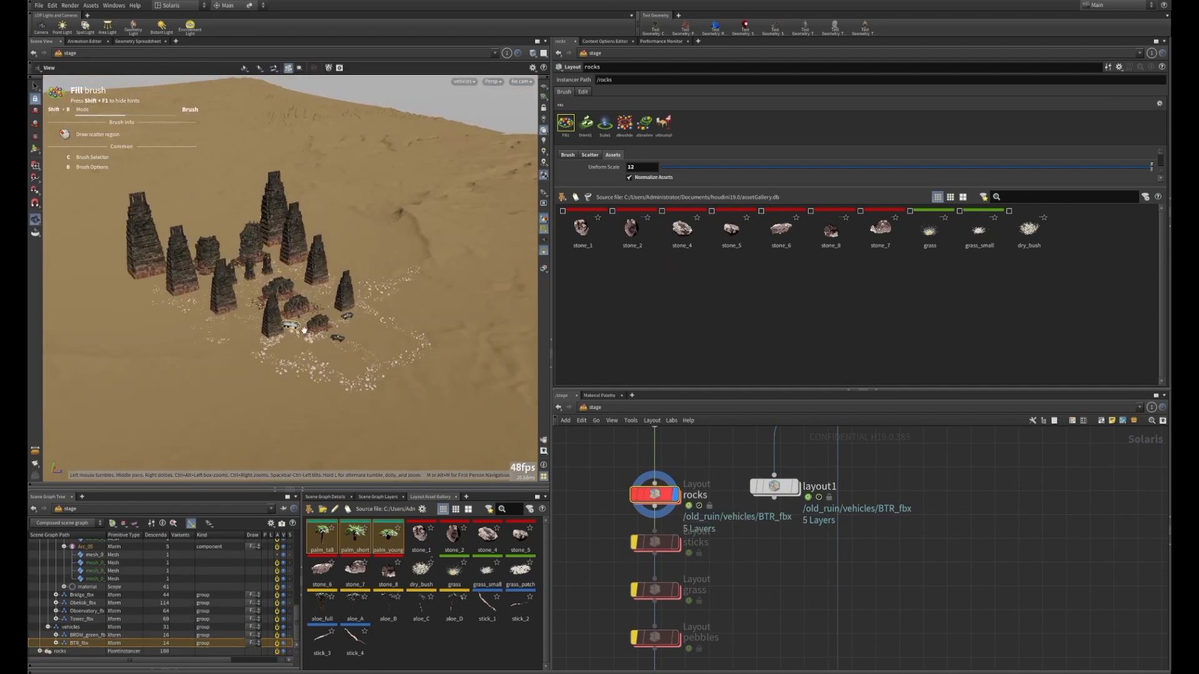
{"action": "right_click_drag", "start_coordinate": [304, 329], "coordinate": [400, 318], "text": "alt"}
{"action": "left_click_drag", "start_coordinate": [400, 318], "coordinate": [379, 339], "text": "alt"}
{"action": "middle_click_drag", "start_coordinate": [379, 339], "coordinate": [336, 313], "text": "alt"}
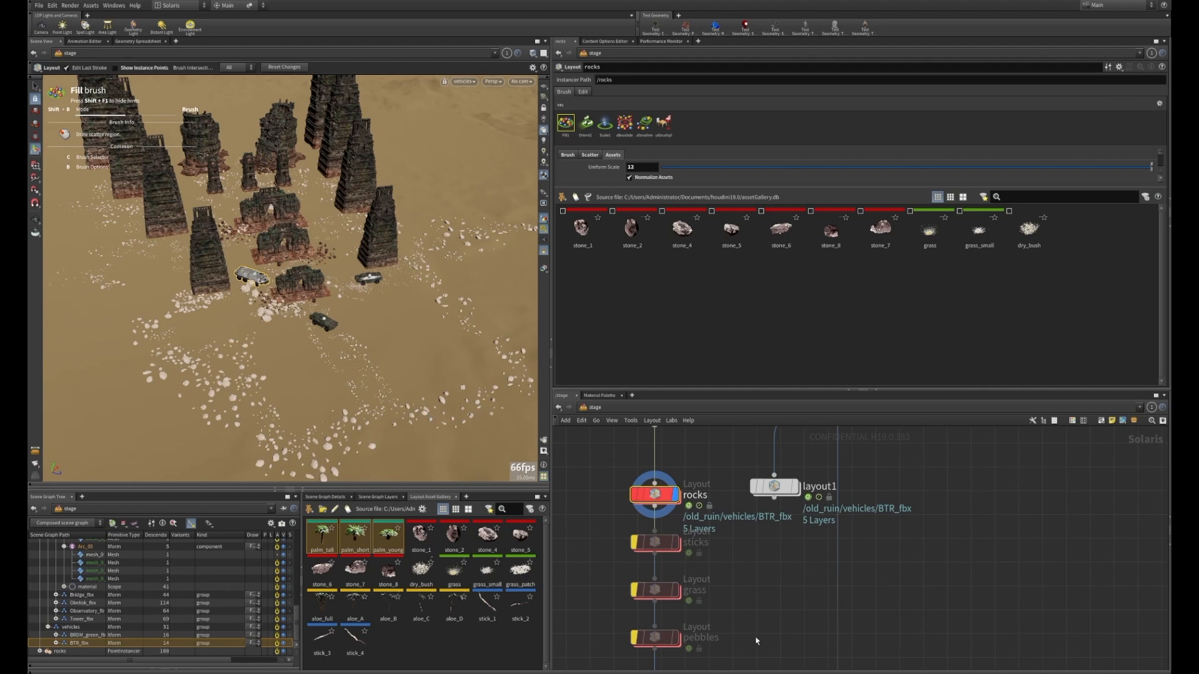
Re-enable the bypassed sticks, grass, pebbles, palms and aloe Layout nodes and display the output of aloe.
{"action": "middle_click_drag", "start_coordinate": [757, 642], "coordinate": [738, 559]}
{"action": "scroll", "coordinate": [741, 538], "scroll_direction": "down", "scroll_amount": 2}
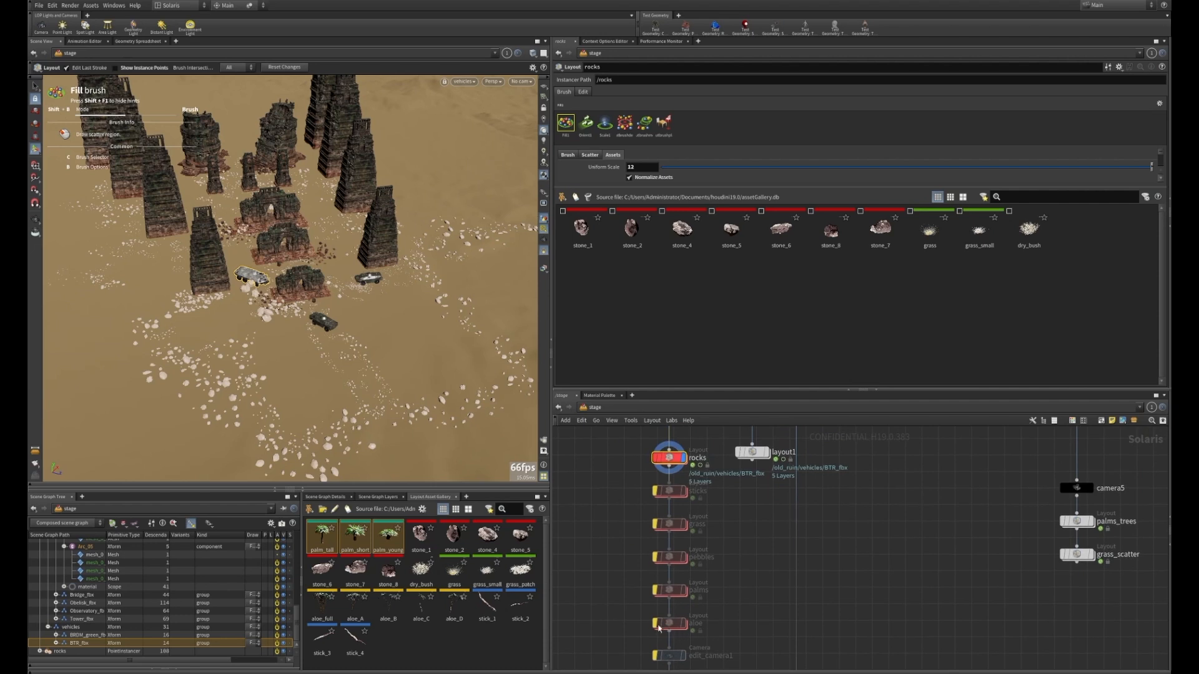
{"action": "left_click_drag", "start_coordinate": [625, 478], "coordinate": [706, 634]}
{"action": "key", "text": "b"}
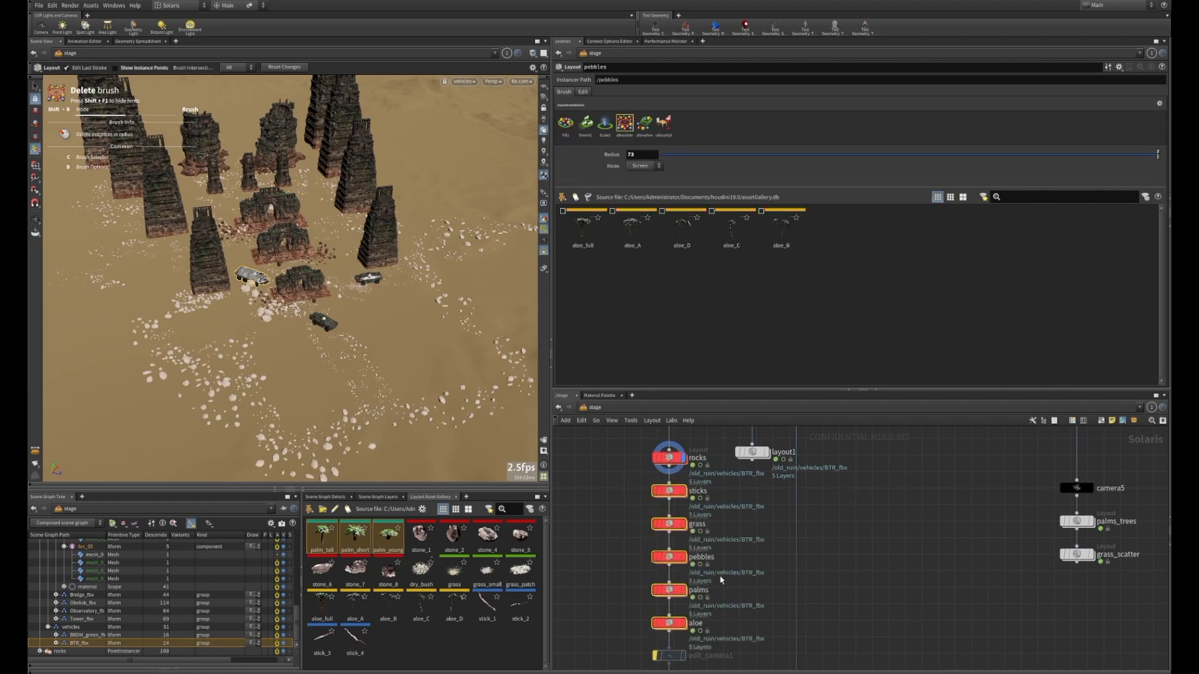
{"action": "left_click", "coordinate": [683, 623]}
{"action": "left_click_drag", "start_coordinate": [618, 612], "coordinate": [694, 628]}
{"action": "left_click", "coordinate": [683, 623]}
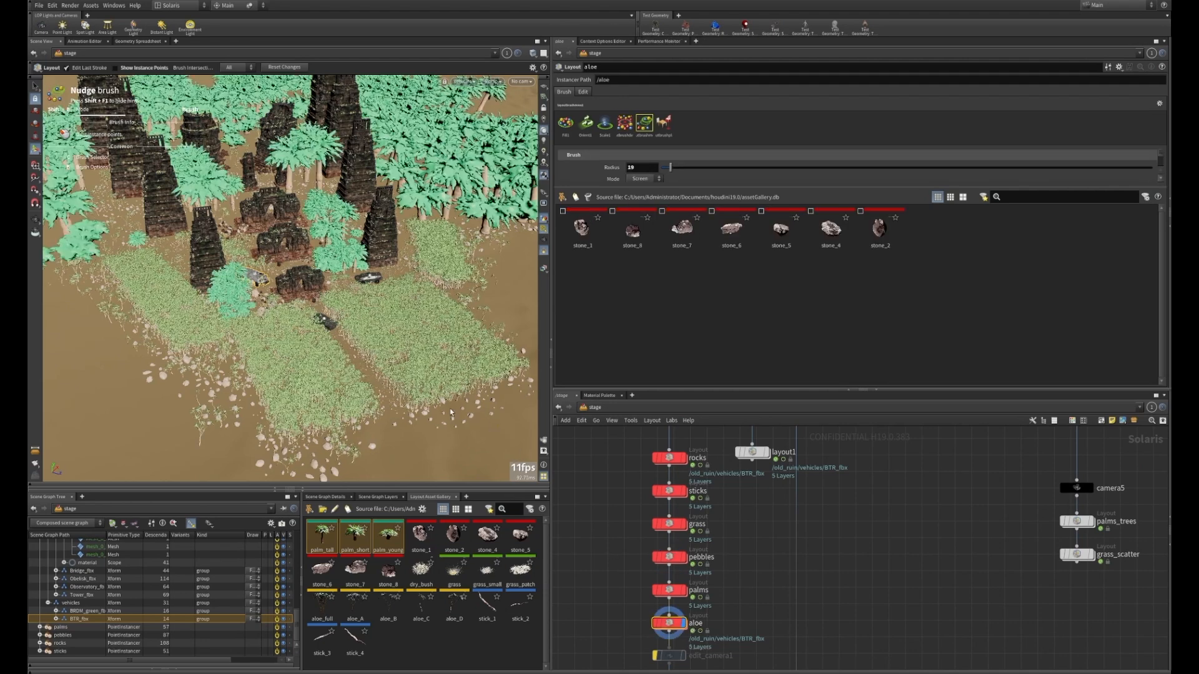
Frame the planted ruins from a low frontal viewpoint, return from the slides to Houdini, and render the viewport with Karma.
{"action": "left_click_drag", "start_coordinate": [318, 339], "coordinate": [320, 317], "text": "alt"}
{"action": "right_click_drag", "start_coordinate": [320, 317], "coordinate": [361, 334], "text": "alt"}
{"action": "left_click_drag", "start_coordinate": [362, 334], "coordinate": [399, 309], "text": "alt"}
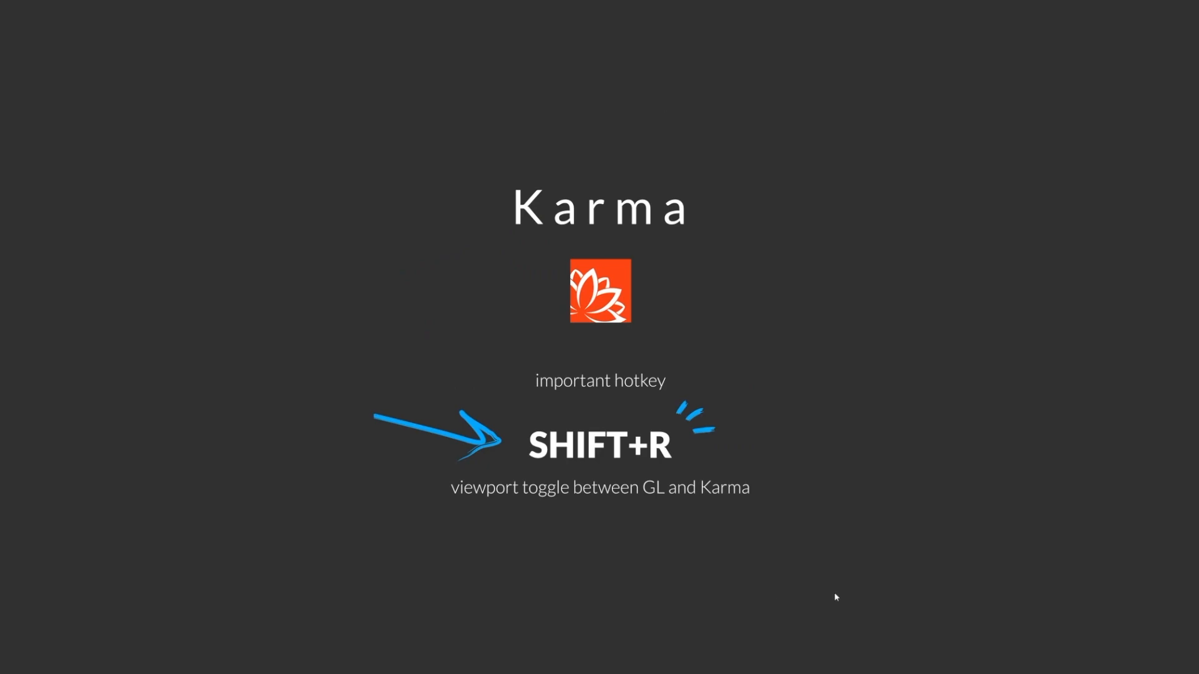
{"action": "key", "text": "alt+Tab"}
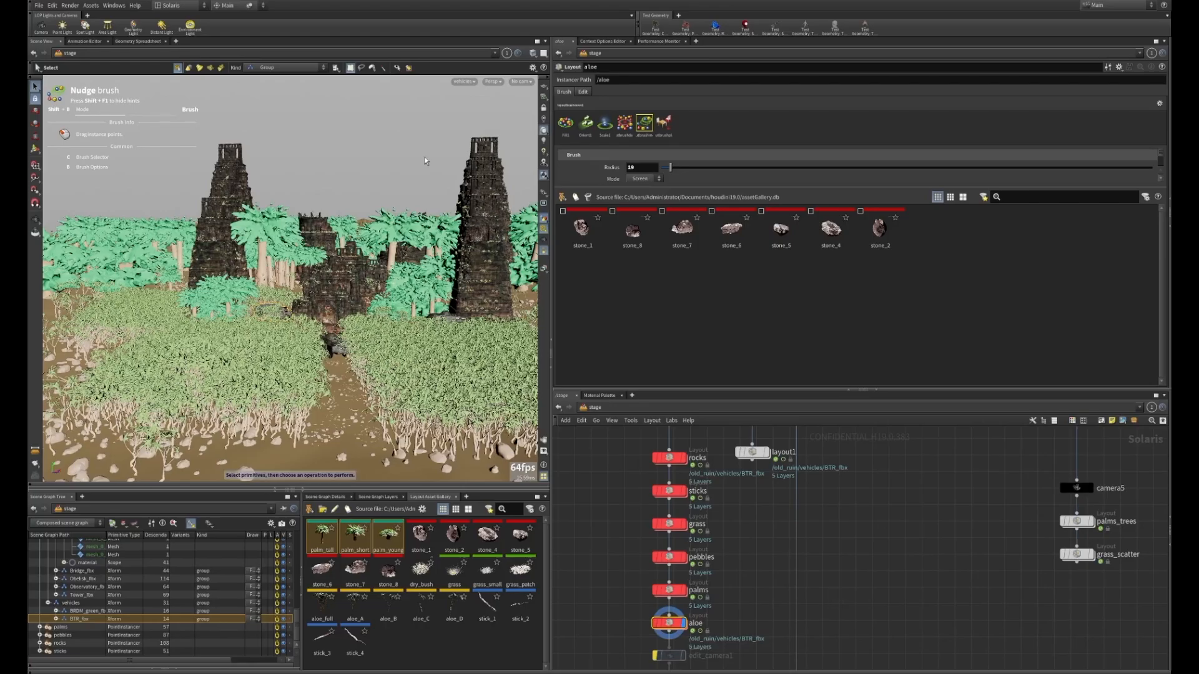
{"action": "left_click", "coordinate": [493, 82]}
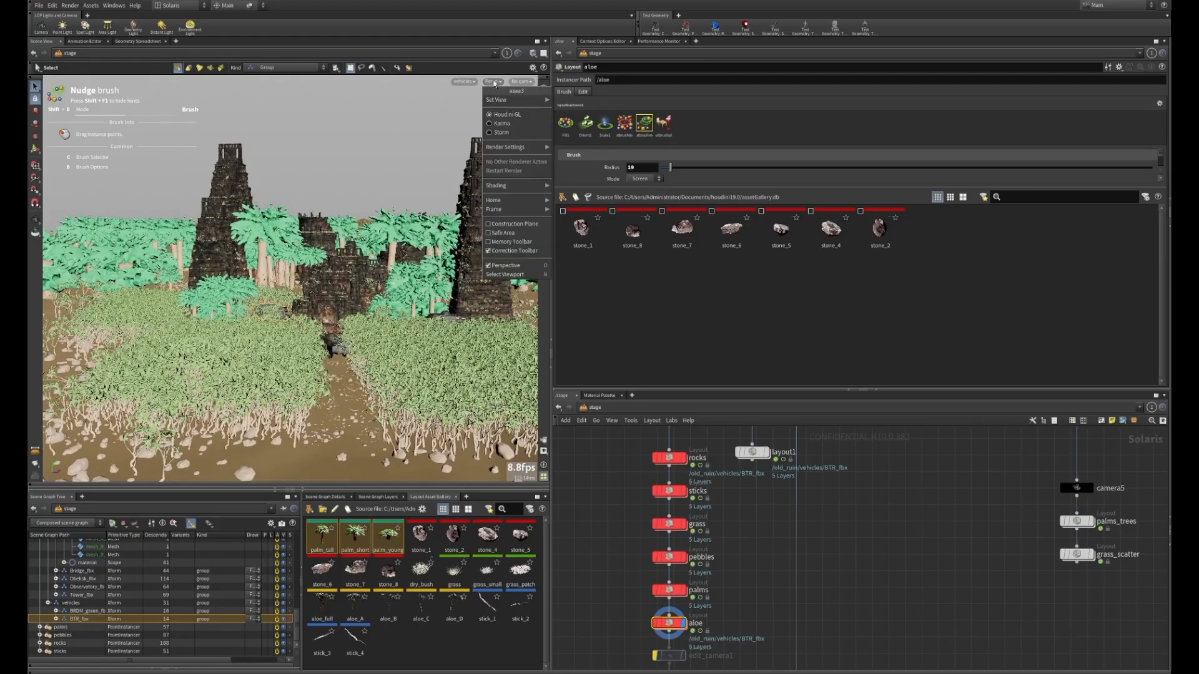
{"action": "left_click", "coordinate": [501, 124]}
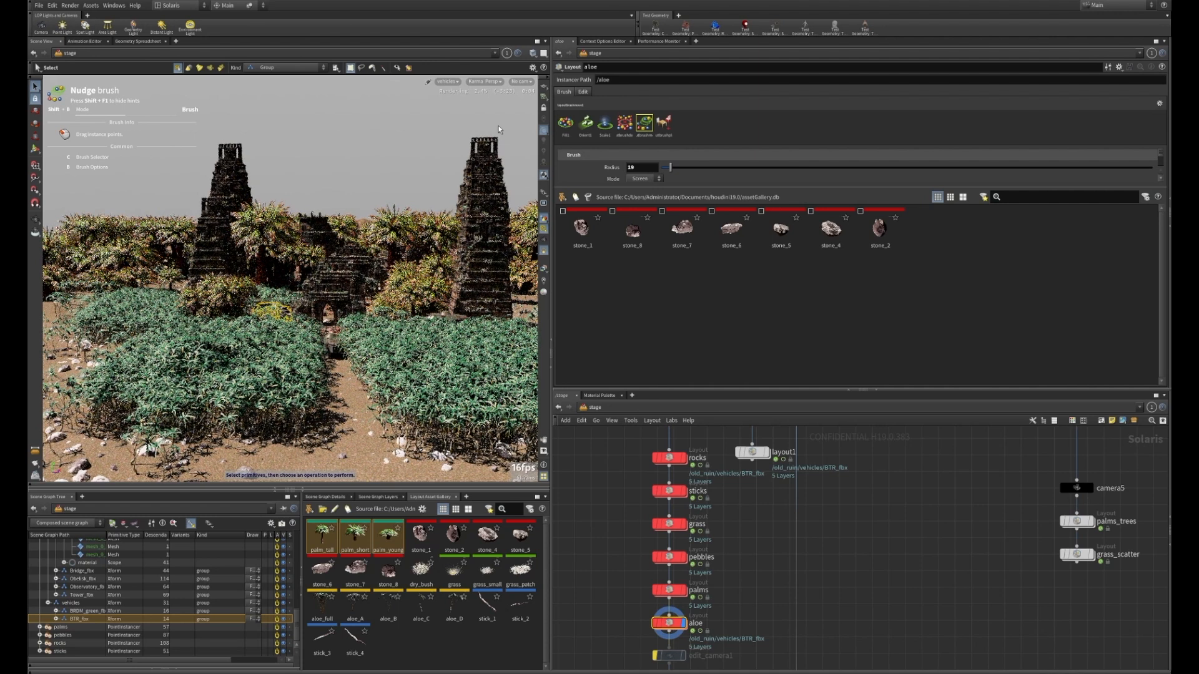
Toggle the viewport between Houdini GL and Karma to compare both displays, ending on Karma.
{"action": "key", "text": "shift+r"}
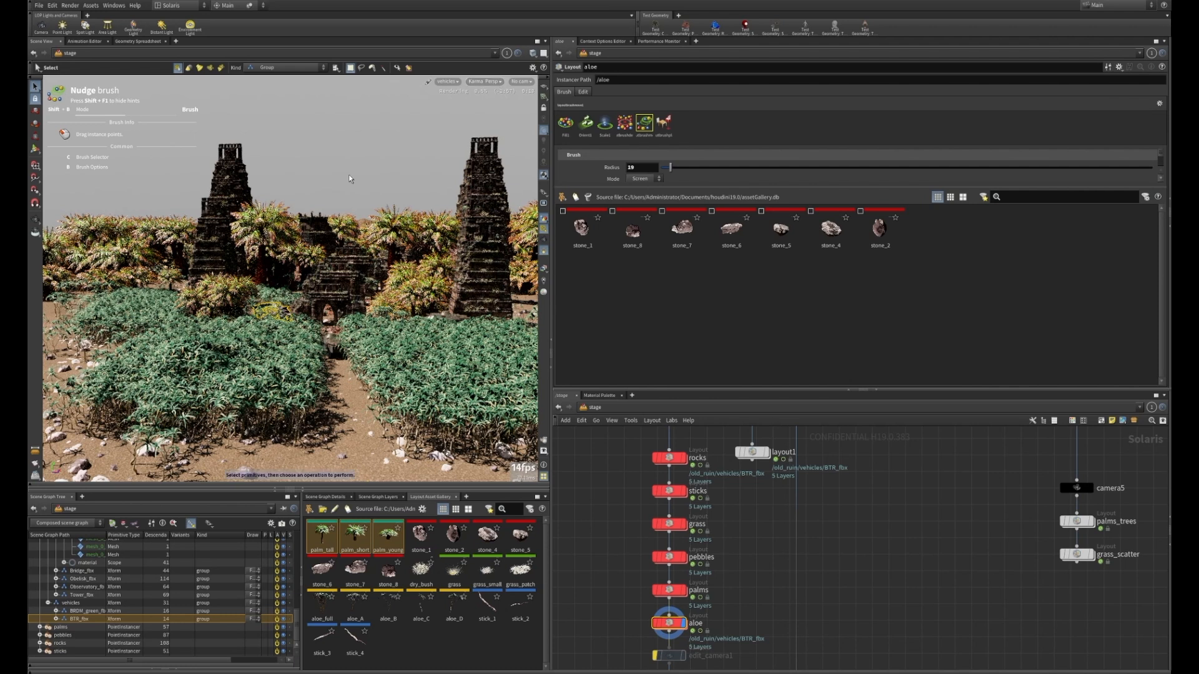
{"action": "key", "text": "shift+r"}
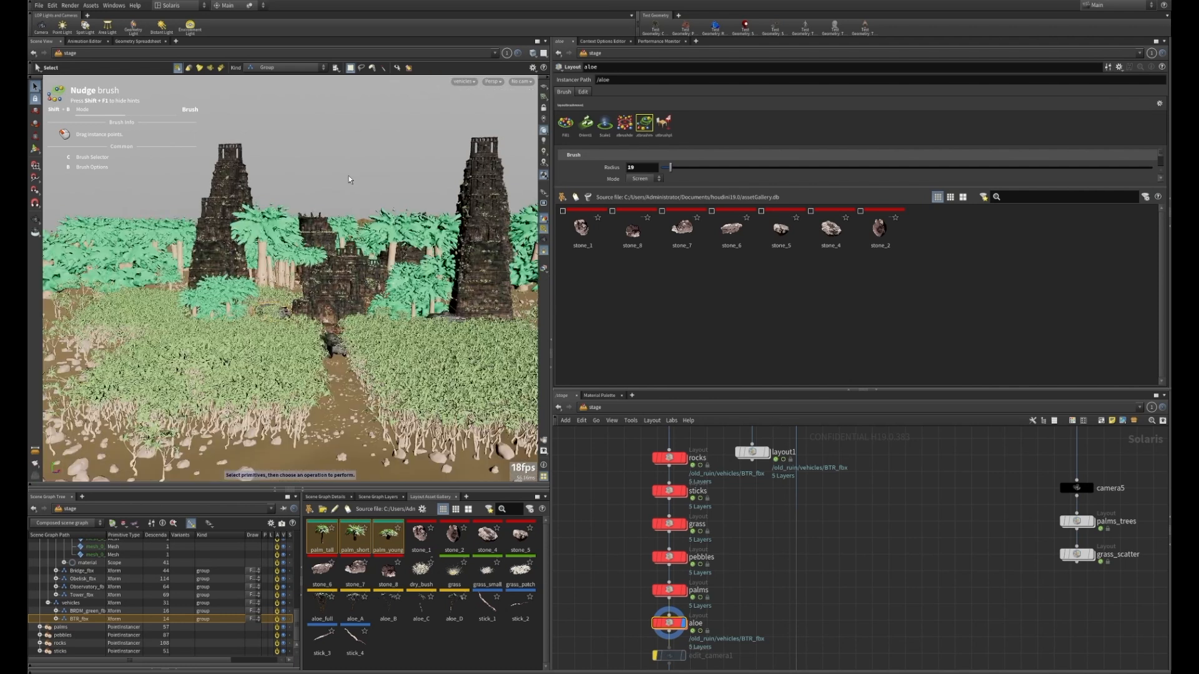
{"action": "key", "text": "shift+r"}
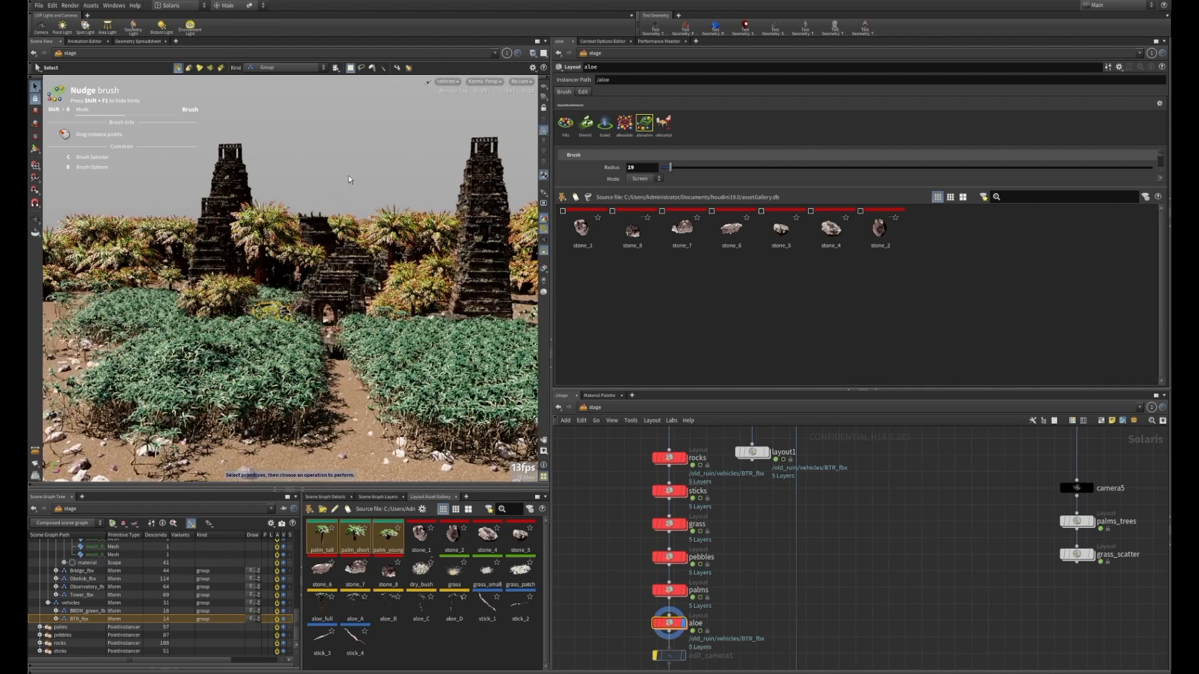
View the Karma render of the ruins from a higher, angled viewpoint and check the viewport's renderer options.
{"action": "left_click_drag", "start_coordinate": [296, 264], "coordinate": [316, 299], "text": "alt"}
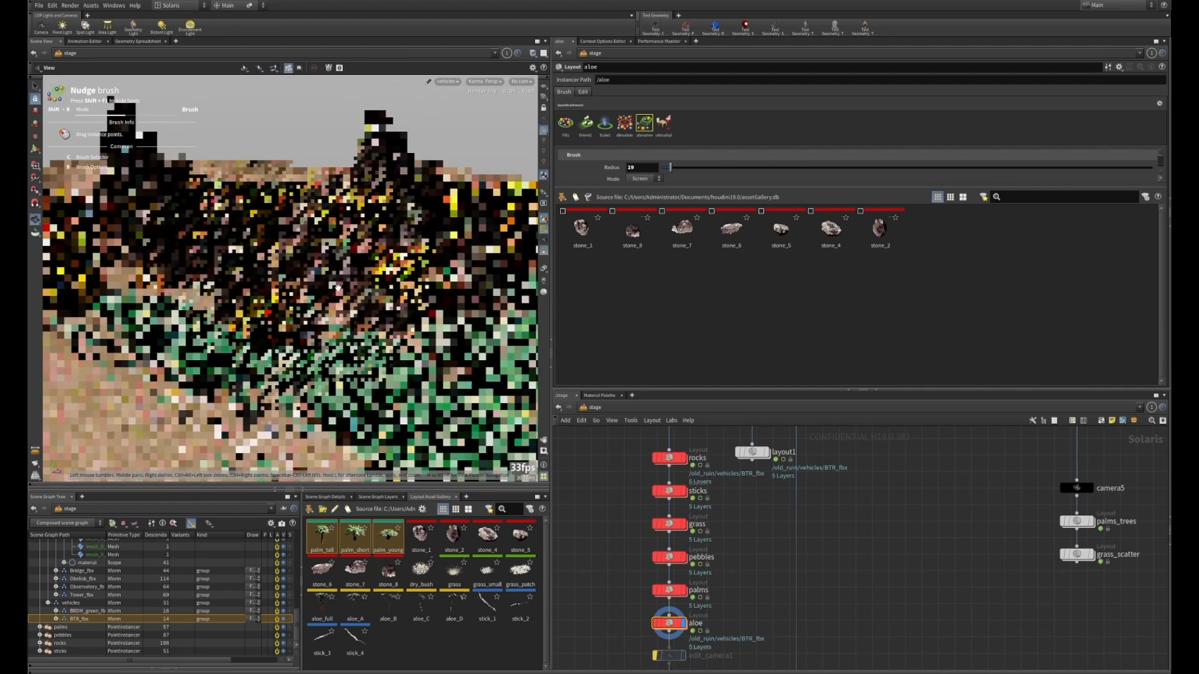
{"action": "left_click", "coordinate": [490, 82]}
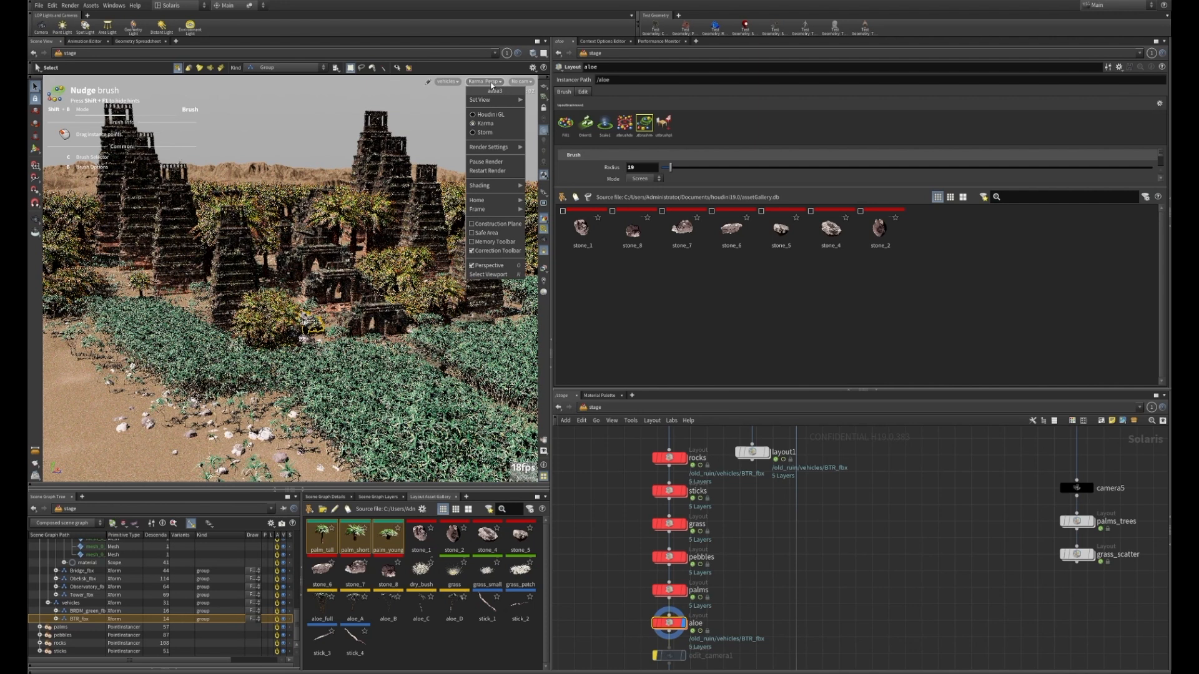
{"action": "left_click", "coordinate": [448, 112]}
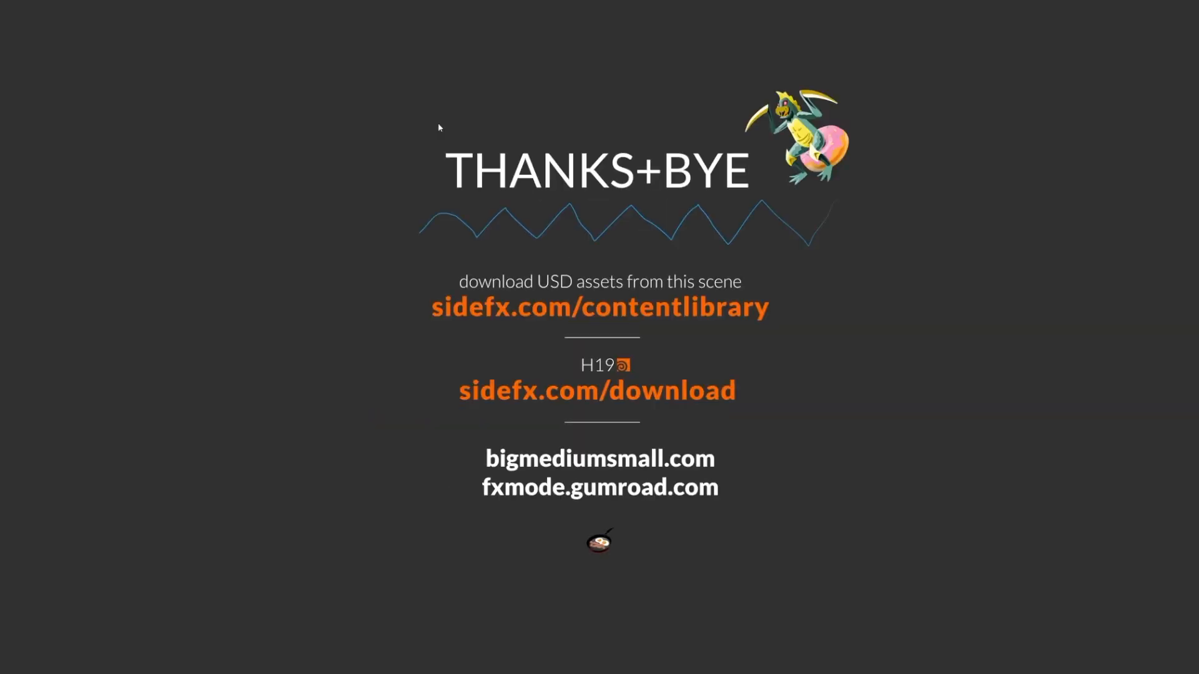